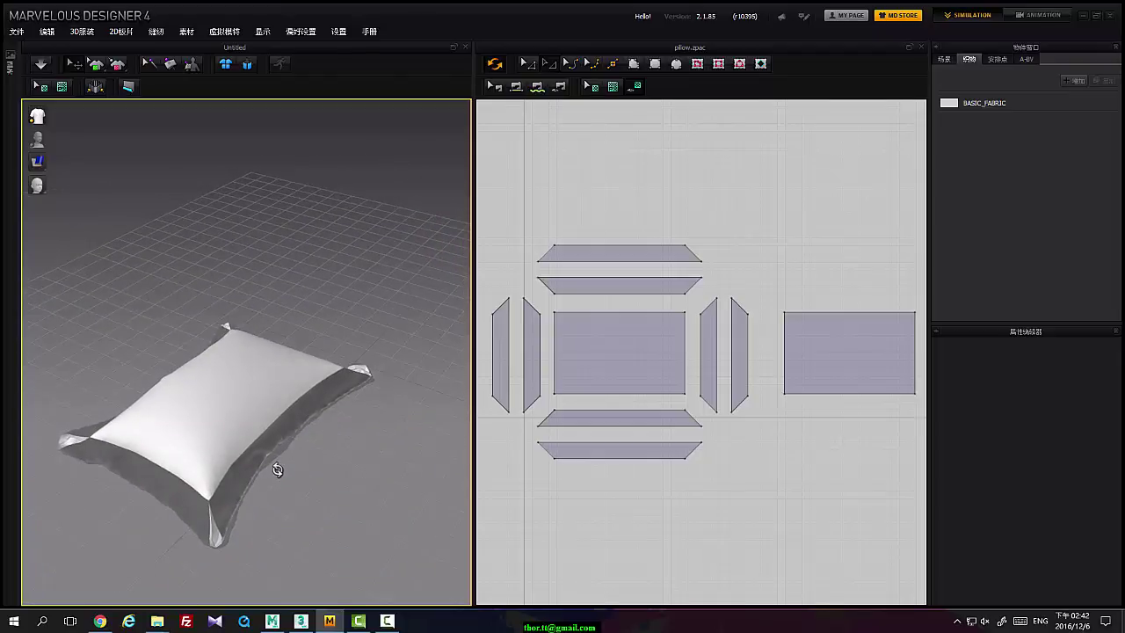
Reset all pillow pieces to their 3D arrangement, examine the seam lines between the border strips, and run the simulation again
{"action": "left_click", "coordinate": [247, 67]}
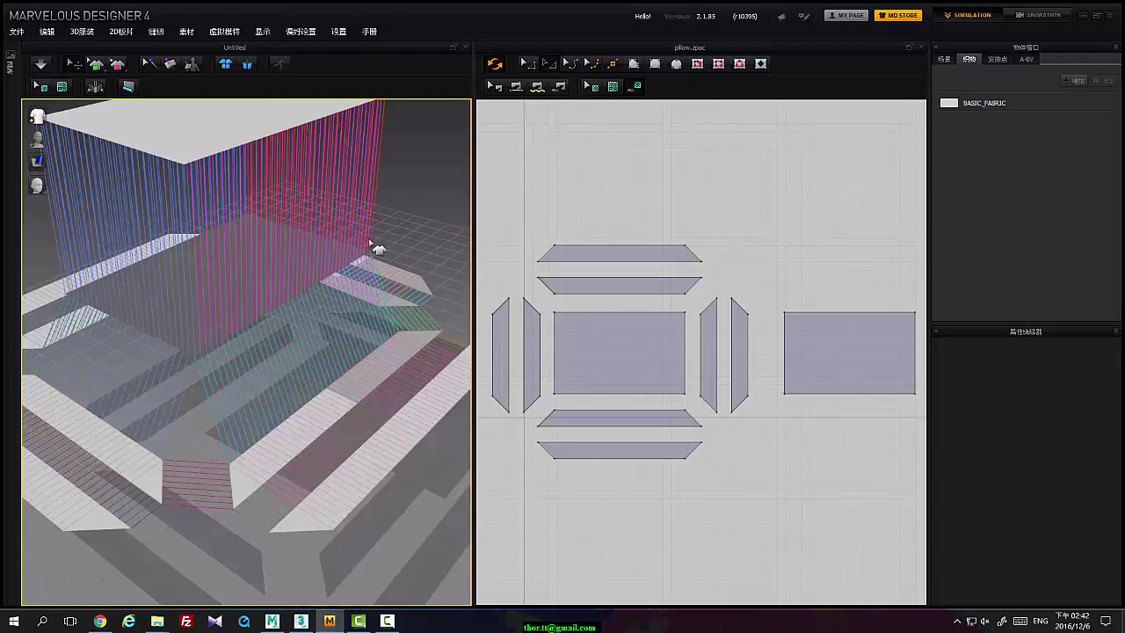
{"action": "middle_click_drag", "start_coordinate": [370, 241], "coordinate": [286, 306]}
{"action": "right_click_drag", "start_coordinate": [285, 306], "coordinate": [319, 374]}
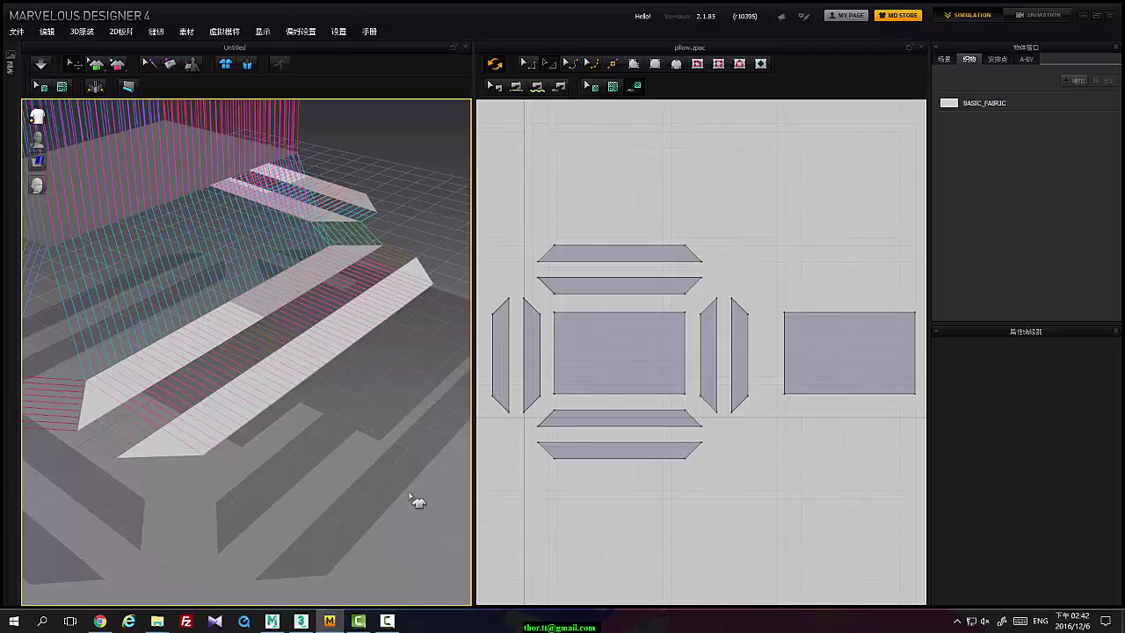
{"action": "right_click_drag", "start_coordinate": [293, 439], "coordinate": [287, 367]}
{"action": "scroll", "coordinate": [288, 369], "scroll_direction": "up", "scroll_amount": 4}
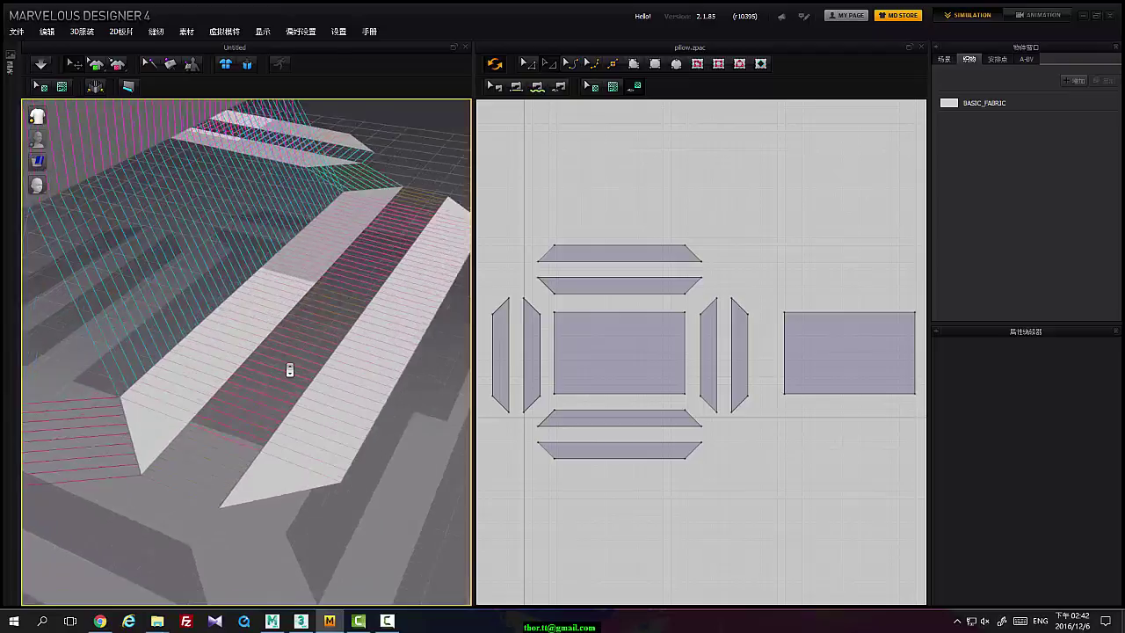
{"action": "scroll", "coordinate": [288, 371], "scroll_direction": "down", "scroll_amount": 4}
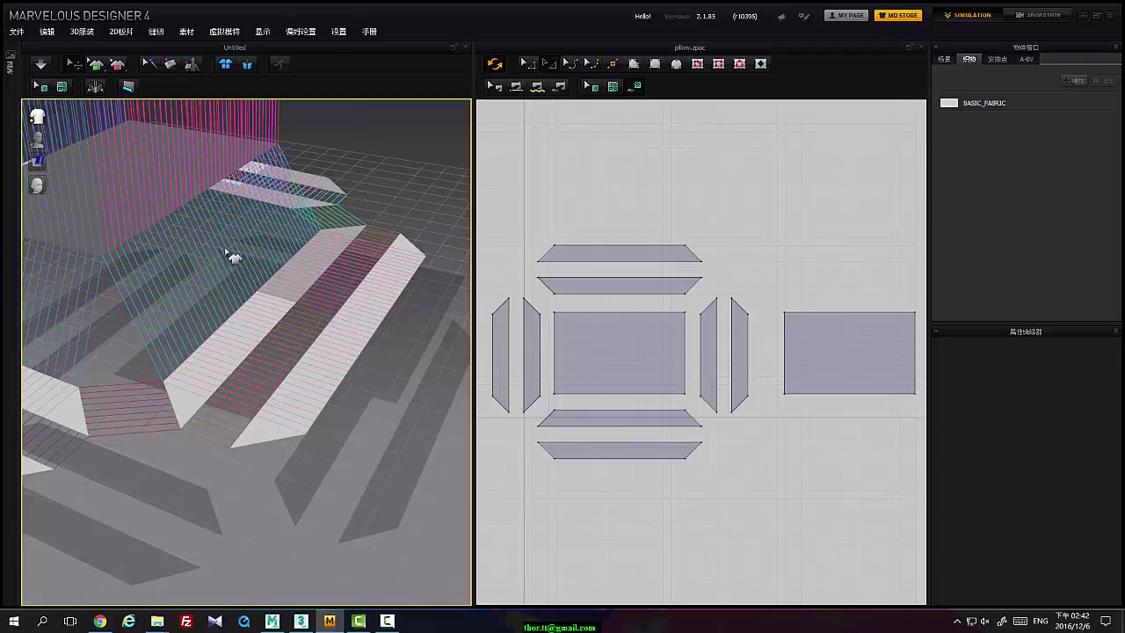
{"action": "left_click", "coordinate": [41, 64]}
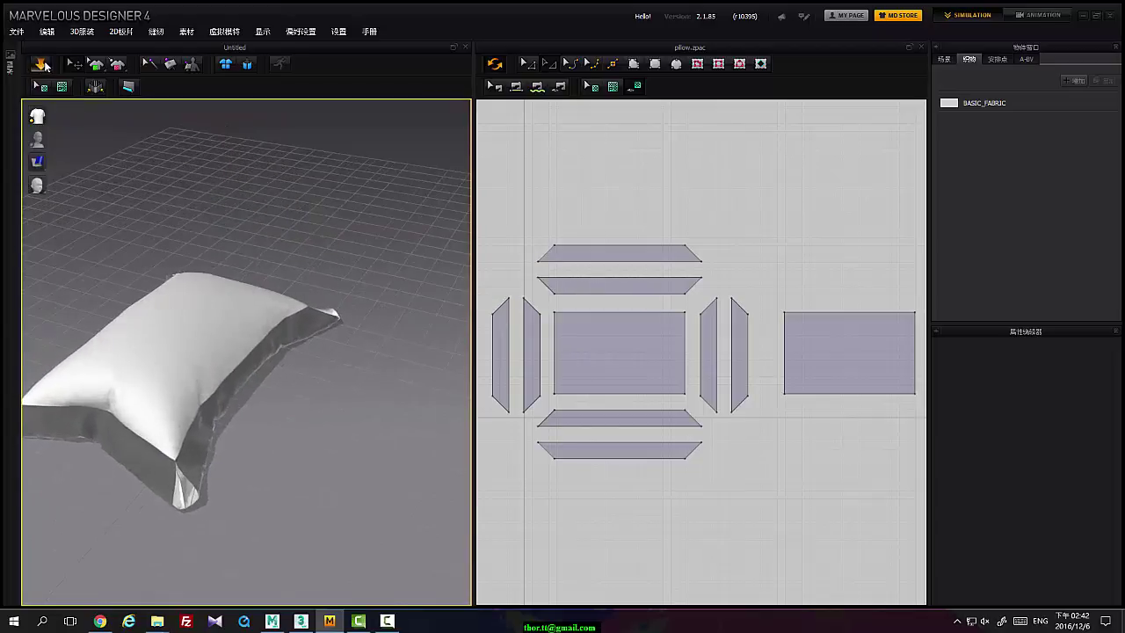
Reset the 3D arrangement and rotate and move the uppermost outer border strip of the pattern layout
{"action": "left_click", "coordinate": [247, 65]}
{"action": "scroll", "coordinate": [424, 293], "scroll_direction": "up", "scroll_amount": 5}
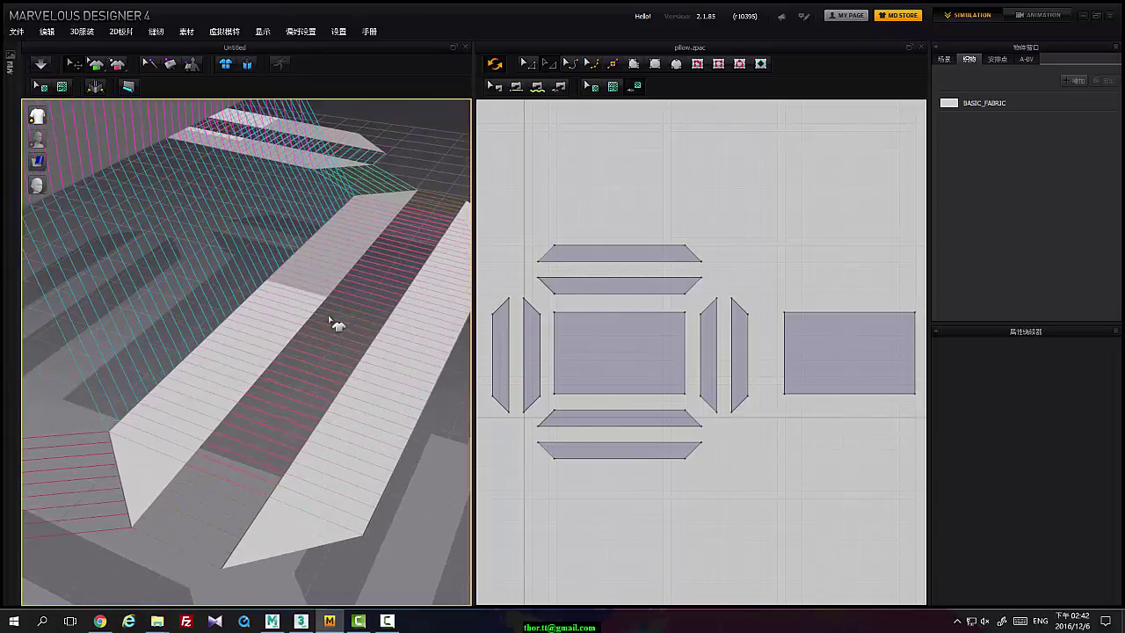
{"action": "scroll", "coordinate": [328, 319], "scroll_direction": "down", "scroll_amount": 6}
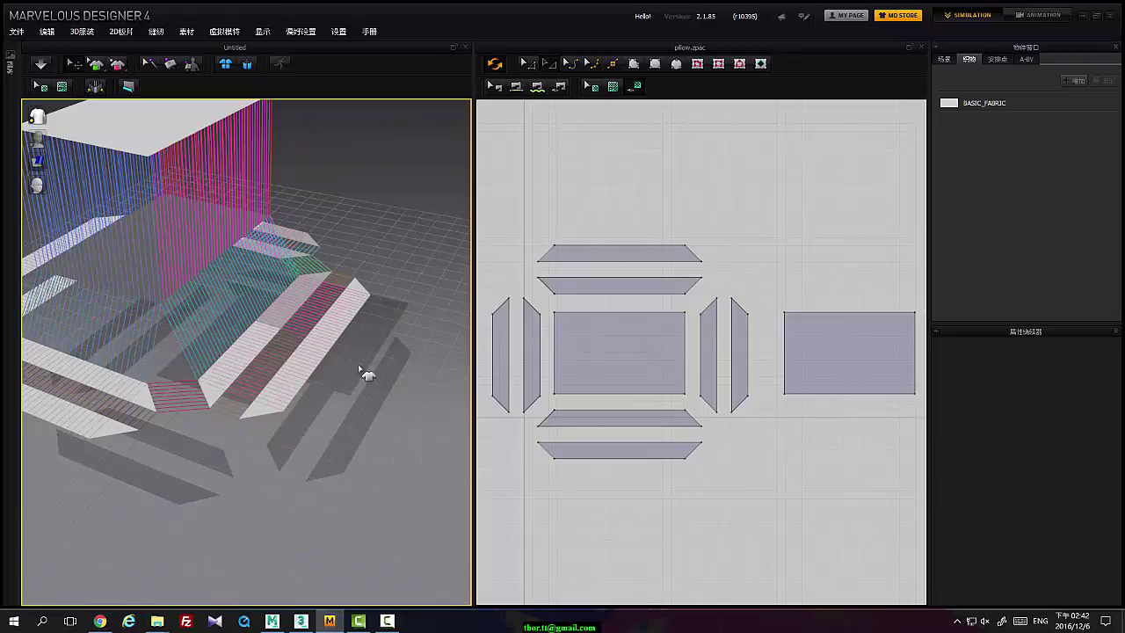
{"action": "left_click", "coordinate": [340, 343]}
{"action": "right_click_drag", "start_coordinate": [340, 343], "coordinate": [393, 302]}
{"action": "left_click_drag", "start_coordinate": [418, 274], "coordinate": [447, 392]}
{"action": "left_click_drag", "start_coordinate": [433, 275], "coordinate": [390, 370]}
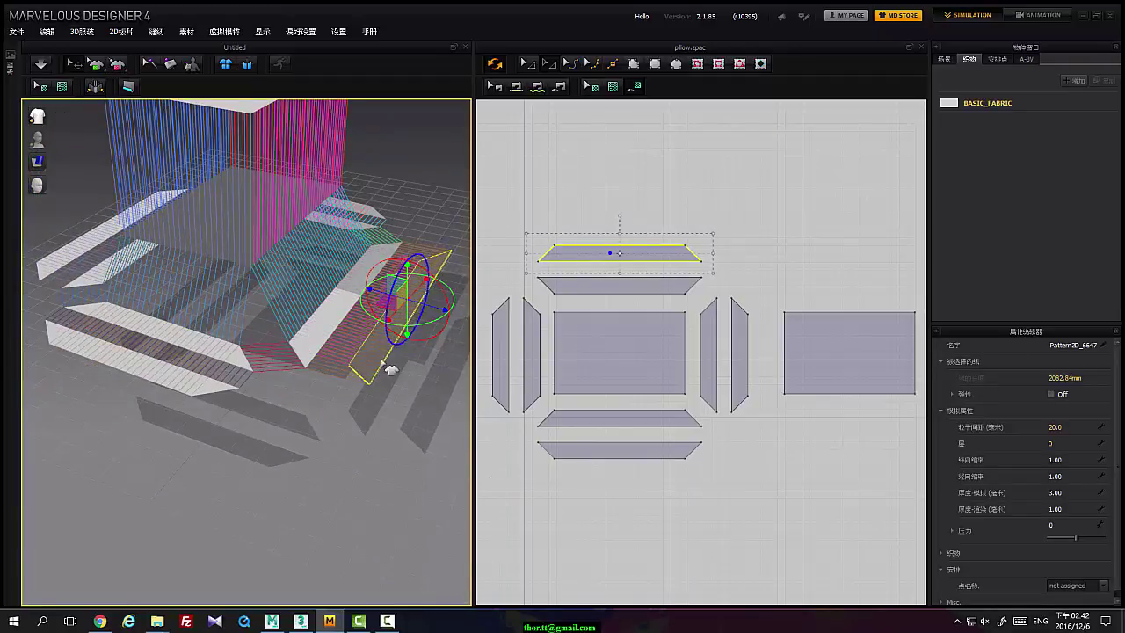
{"action": "right_click_drag", "start_coordinate": [445, 360], "coordinate": [340, 341]}
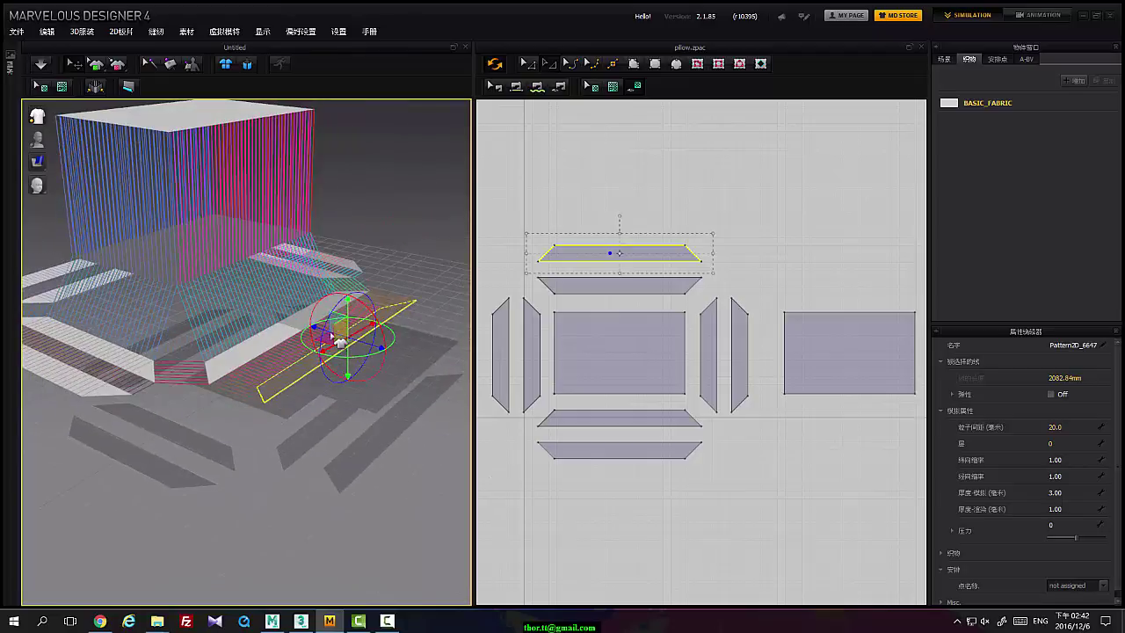
{"action": "left_click_drag", "start_coordinate": [359, 324], "coordinate": [332, 365]}
Simulate the pillow with the repositioned border strip, check the border from several sides, and stop the simulation
{"action": "key", "text": "space"}
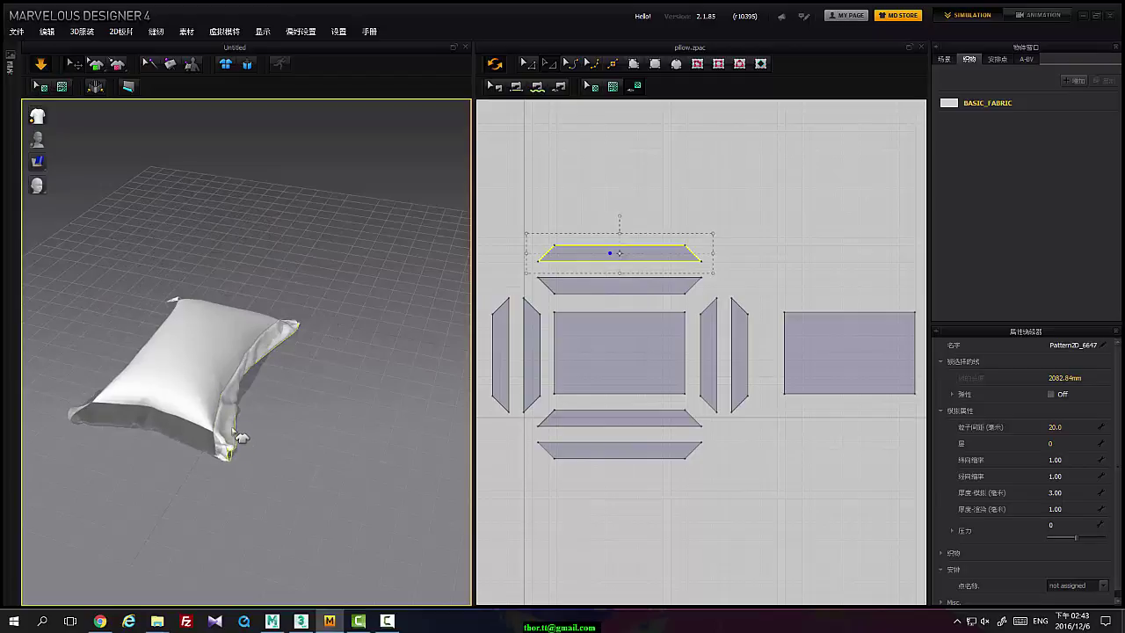
{"action": "right_click_drag", "start_coordinate": [241, 438], "coordinate": [314, 452]}
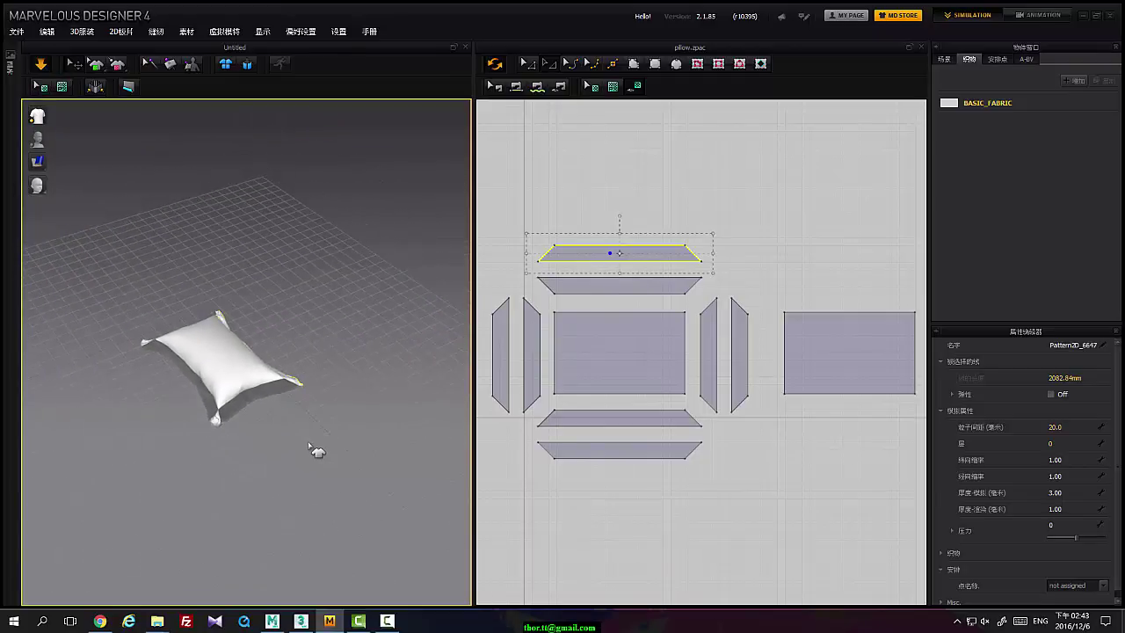
{"action": "scroll", "coordinate": [308, 450], "scroll_direction": "up", "scroll_amount": 5}
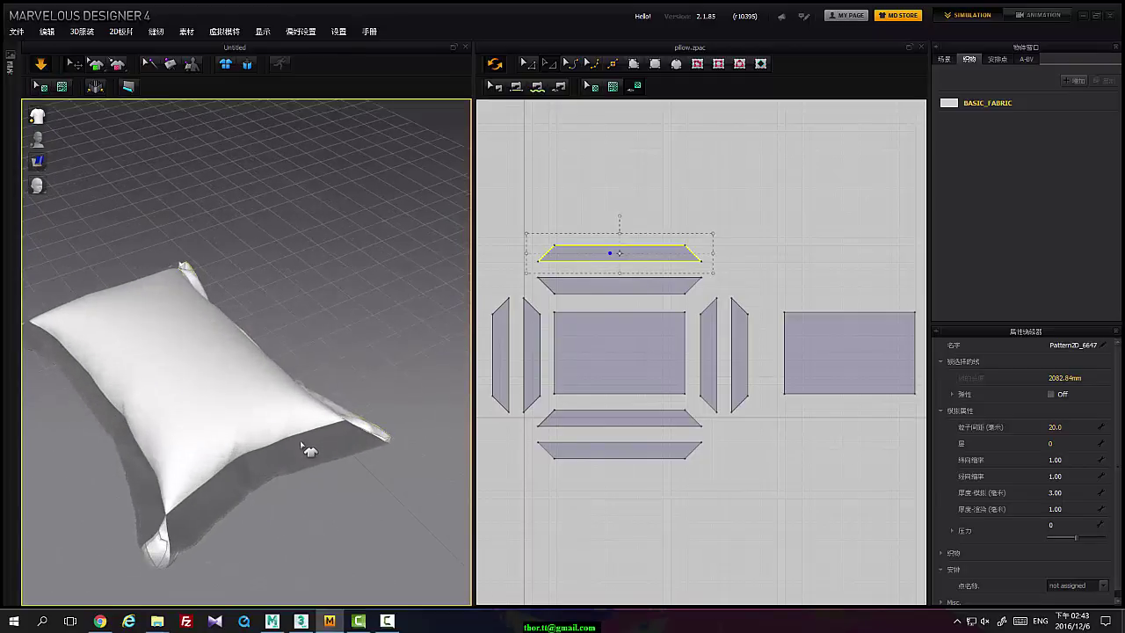
{"action": "right_click_drag", "start_coordinate": [290, 447], "coordinate": [326, 330]}
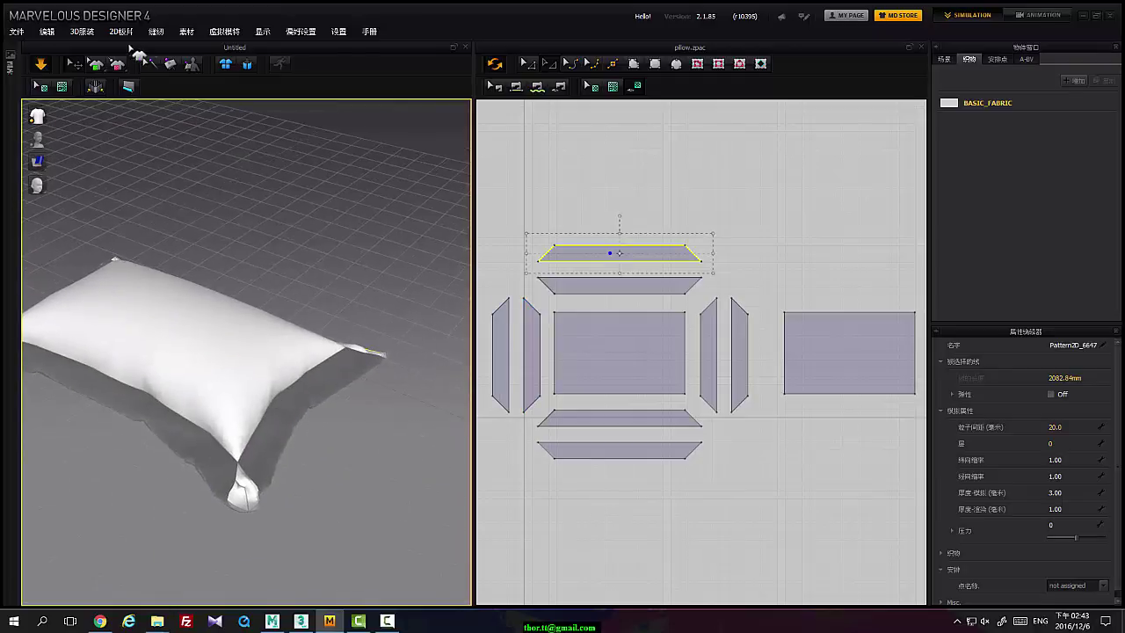
{"action": "left_click", "coordinate": [77, 65]}
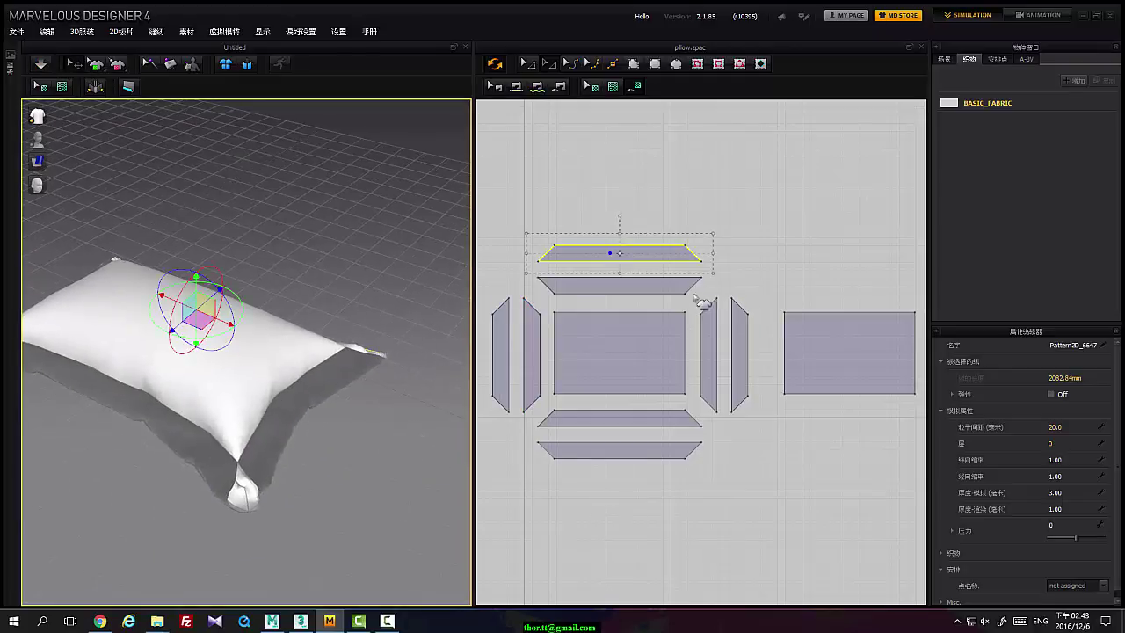
Freeze the two large rectangular pillow panels
{"action": "right_click_drag", "start_coordinate": [703, 303], "coordinate": [646, 266]}
{"action": "left_click", "coordinate": [610, 319]}
{"action": "left_click", "coordinate": [765, 320], "text": "shift"}
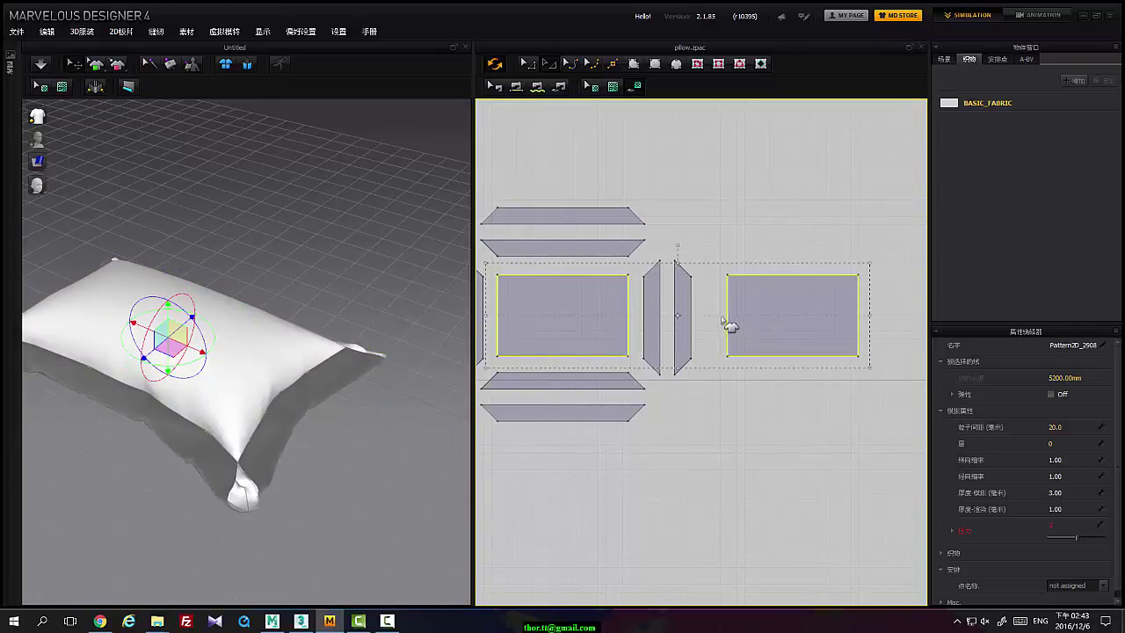
{"action": "right_click_drag", "start_coordinate": [367, 316], "coordinate": [95, 139]}
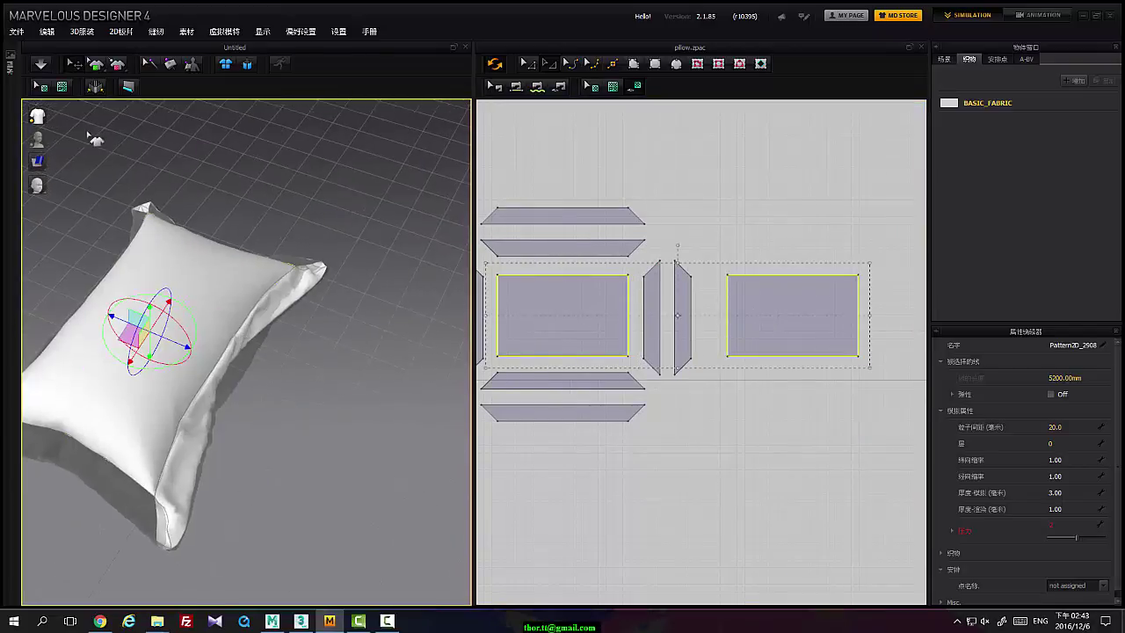
{"action": "left_click", "coordinate": [53, 34]}
{"action": "mouse_move", "coordinate": [82, 31]}
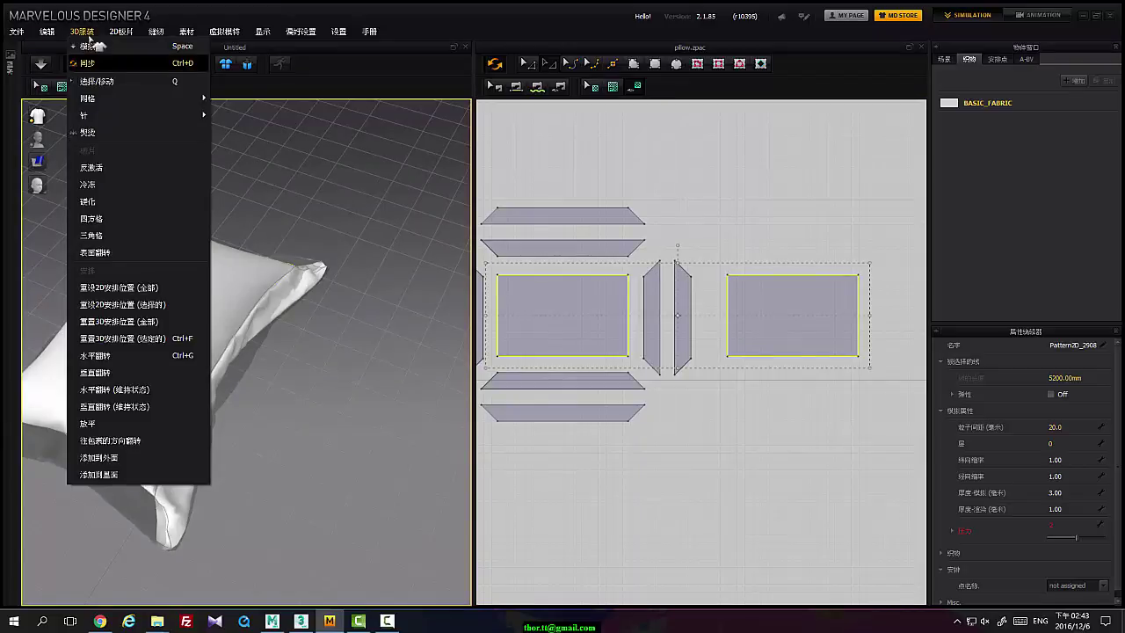
{"action": "left_click", "coordinate": [116, 182]}
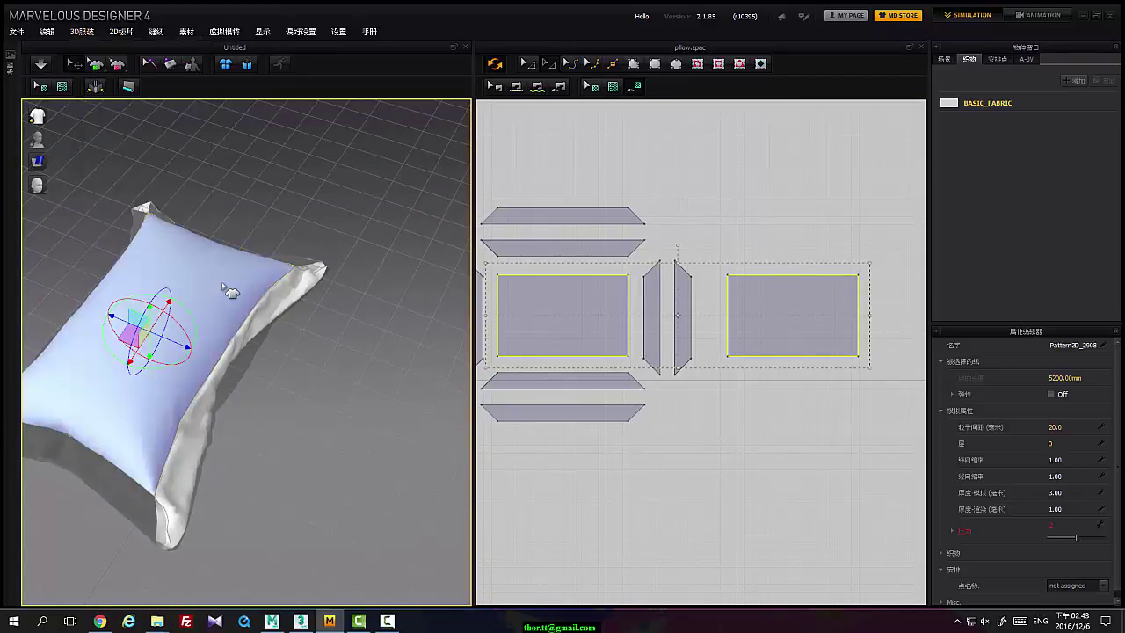
Run the simulation with the frozen panels and pull the outer short-side border strip away from the pillow
{"action": "right_click_drag", "start_coordinate": [230, 292], "coordinate": [169, 363]}
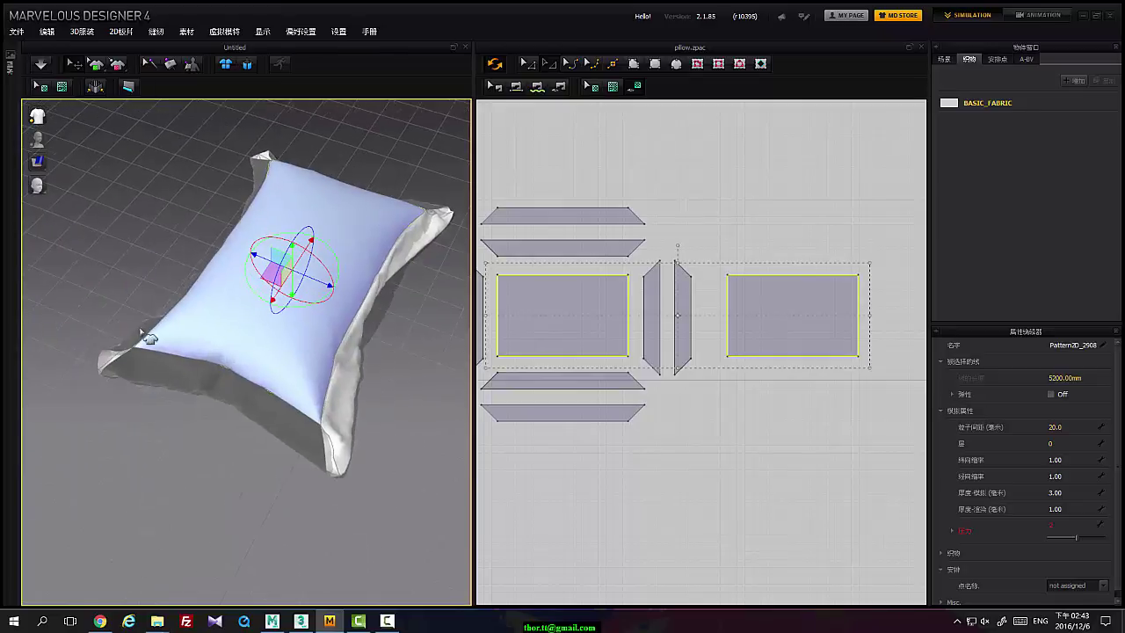
{"action": "right_click_drag", "start_coordinate": [251, 431], "coordinate": [216, 335]}
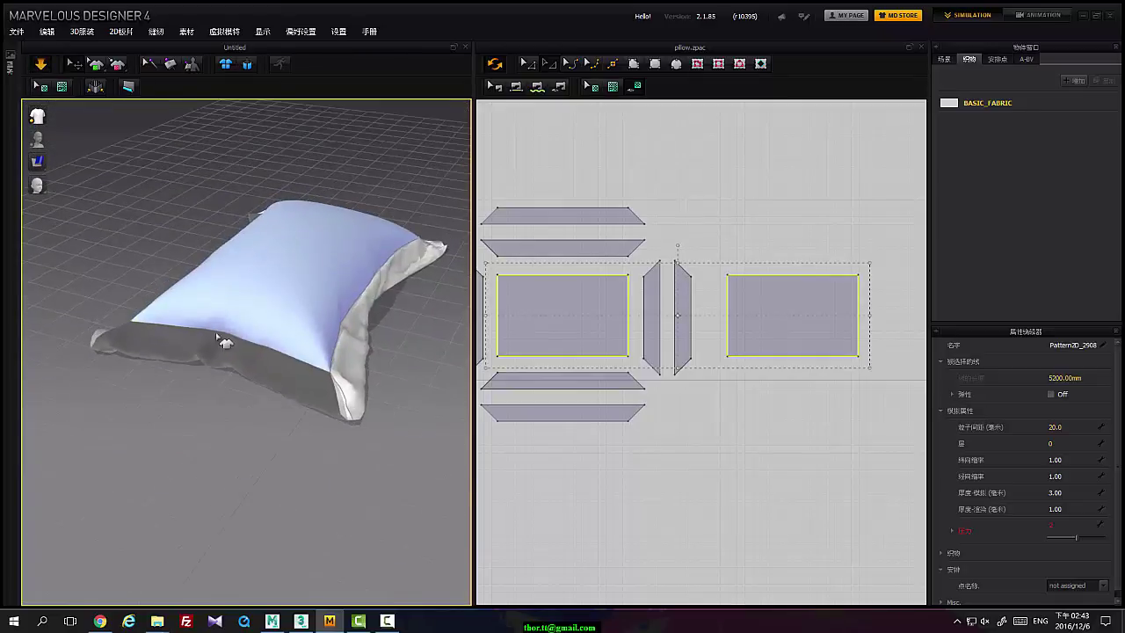
{"action": "left_click_drag", "start_coordinate": [204, 361], "coordinate": [227, 116]}
{"action": "left_click_drag", "start_coordinate": [208, 309], "coordinate": [232, 86]}
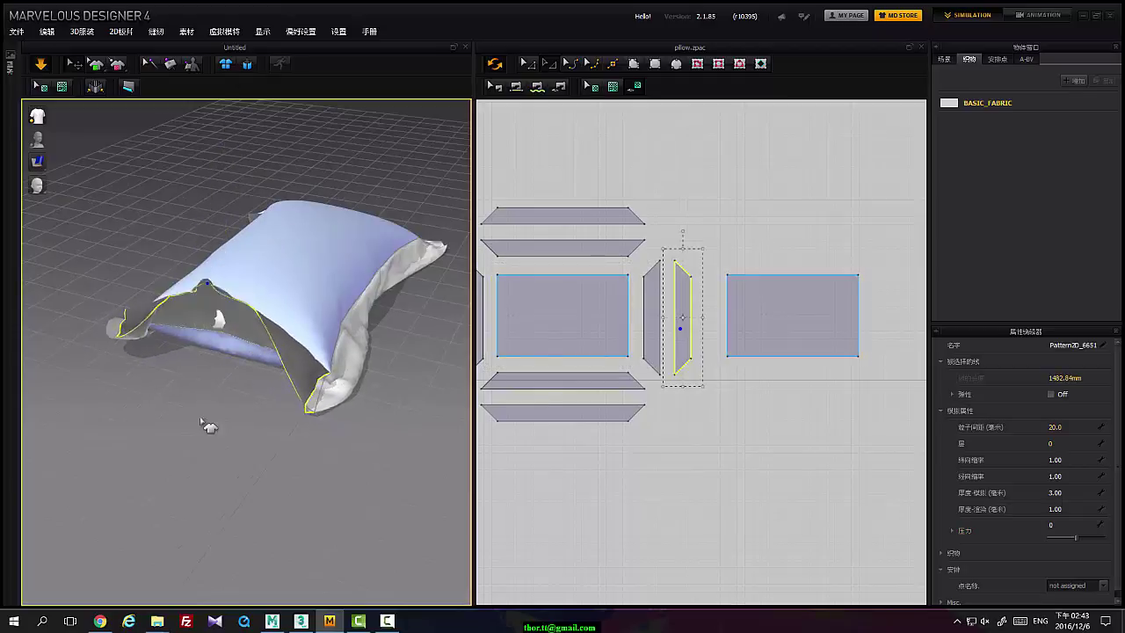
{"action": "right_click_drag", "start_coordinate": [239, 352], "coordinate": [206, 385]}
{"action": "left_click_drag", "start_coordinate": [213, 389], "coordinate": [189, 393]}
{"action": "left_click_drag", "start_coordinate": [193, 264], "coordinate": [406, 183]}
Pull the edge of the short-side border outward from the pillow and stop the simulation
{"action": "right_click_drag", "start_coordinate": [284, 357], "coordinate": [201, 241]}
{"action": "middle_click_drag", "start_coordinate": [201, 241], "coordinate": [201, 309]}
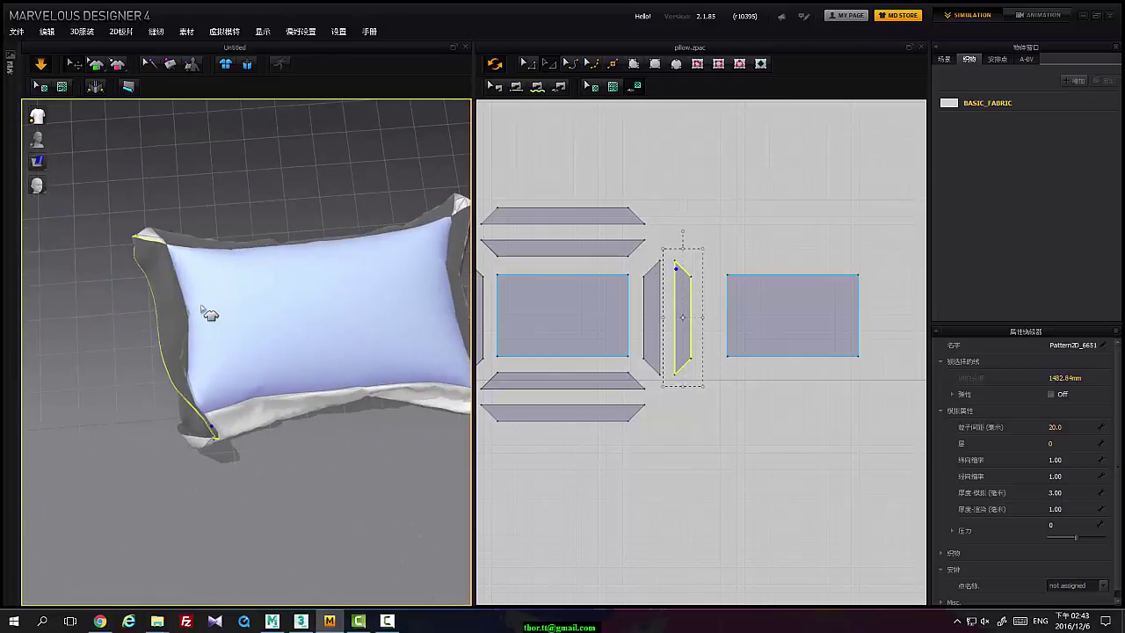
{"action": "right_click_drag", "start_coordinate": [183, 345], "coordinate": [203, 316]}
{"action": "left_click_drag", "start_coordinate": [192, 354], "coordinate": [185, 543]}
{"action": "right_click_drag", "start_coordinate": [185, 543], "coordinate": [306, 411]}
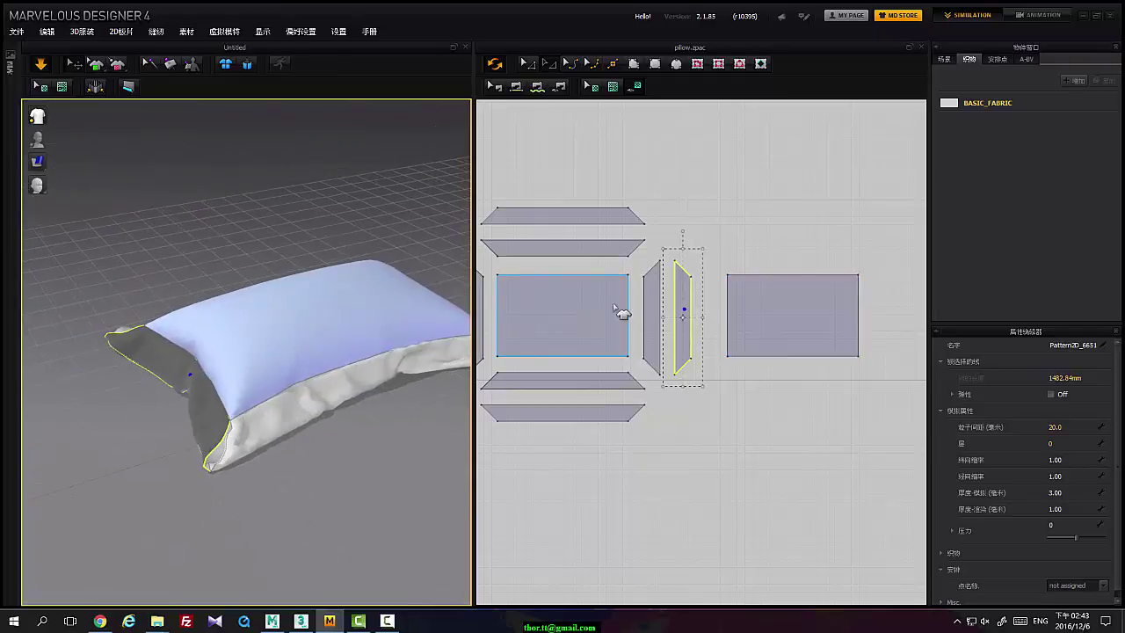
{"action": "right_click_drag", "start_coordinate": [618, 311], "coordinate": [673, 297]}
{"action": "left_click", "coordinate": [38, 60]}
Select the inner border strips of both short sides and the lower long side, lift them in 3D, and run the simulation
{"action": "right_click_drag", "start_coordinate": [305, 331], "coordinate": [306, 348]}
{"action": "middle_click_drag", "start_coordinate": [786, 301], "coordinate": [775, 317]}
{"action": "middle_click_drag", "start_coordinate": [719, 349], "coordinate": [770, 346]}
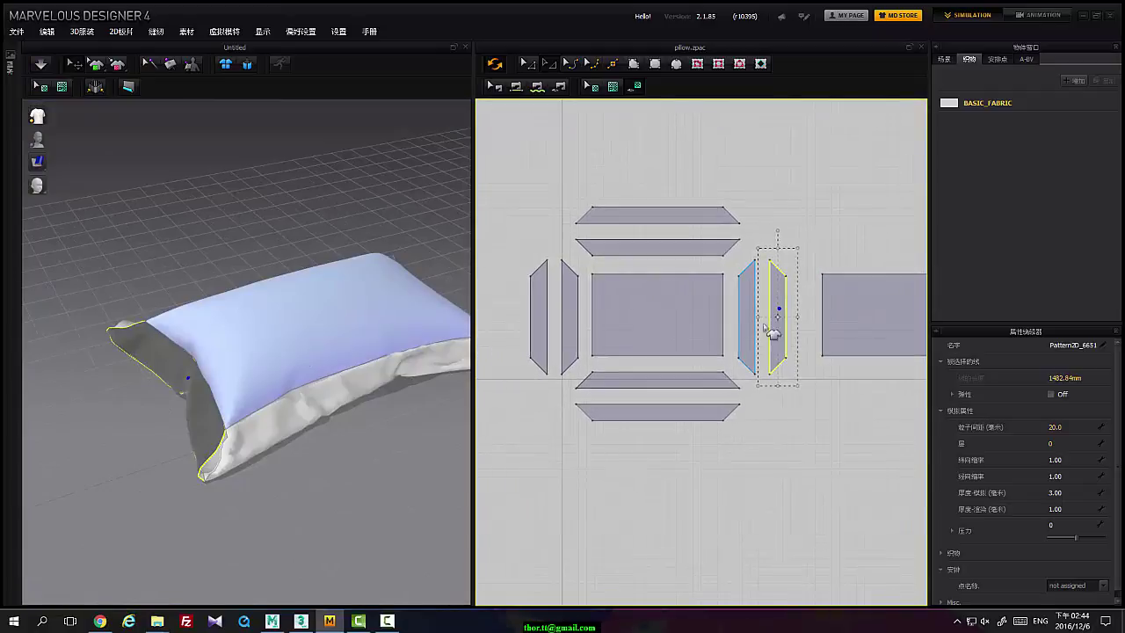
{"action": "left_click", "coordinate": [748, 324]}
{"action": "left_click", "coordinate": [573, 327], "text": "shift"}
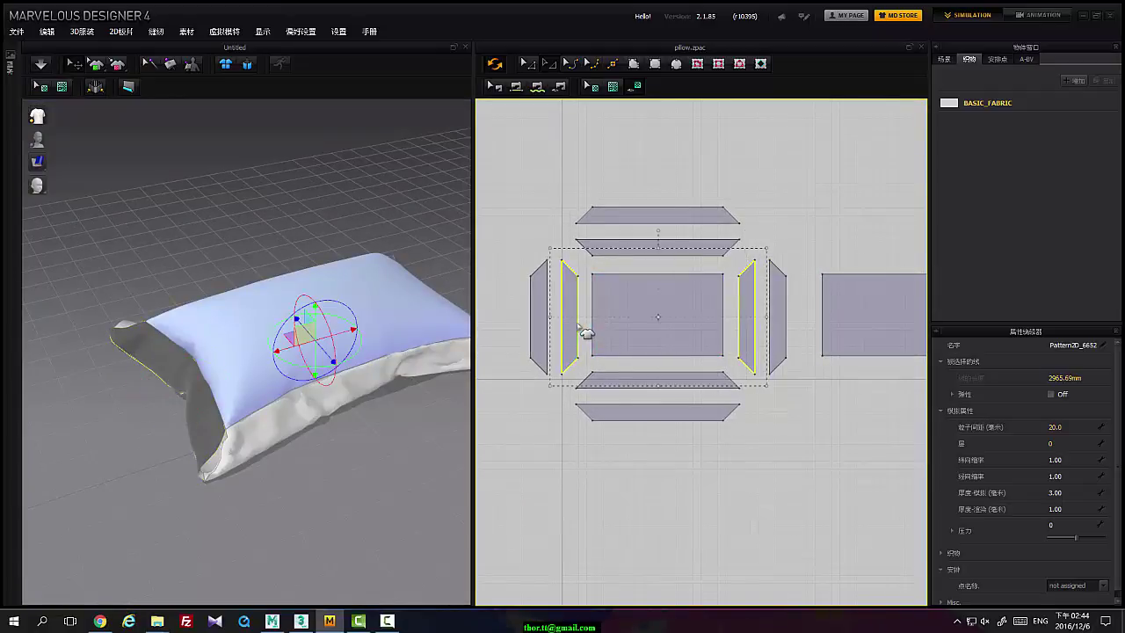
{"action": "left_click", "coordinate": [626, 390], "text": "shift"}
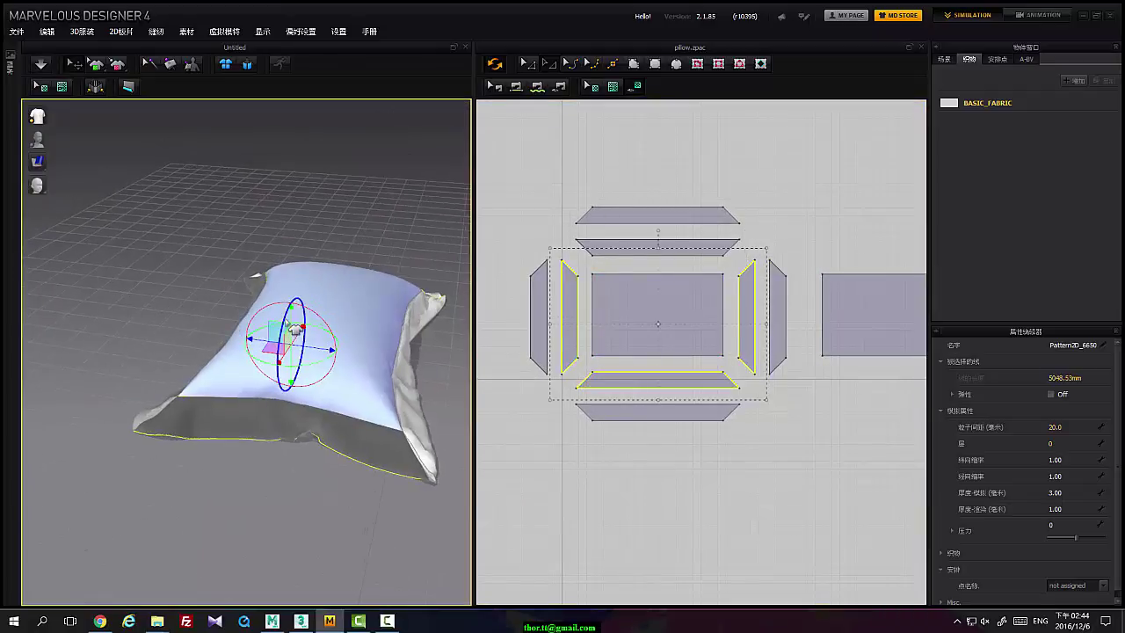
{"action": "left_click_drag", "start_coordinate": [291, 318], "coordinate": [292, 221]}
{"action": "right_click_drag", "start_coordinate": [294, 236], "coordinate": [305, 384]}
{"action": "left_click", "coordinate": [44, 63]}
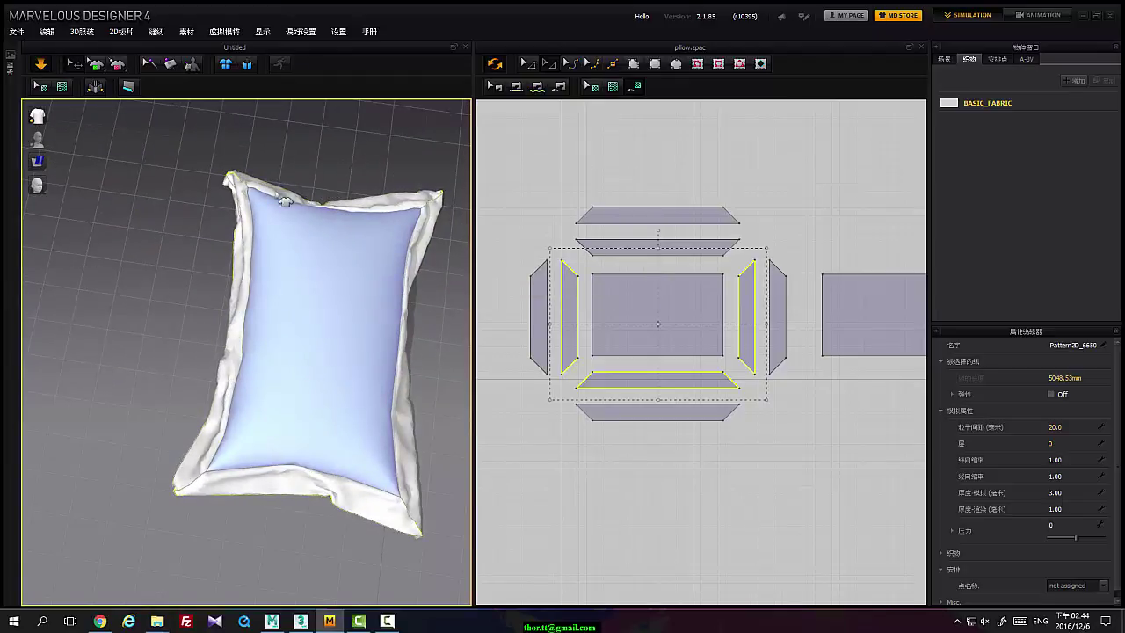
Pull two corners of the pillow border outward during the simulation to straighten the folded strips
{"action": "left_click_drag", "start_coordinate": [227, 174], "coordinate": [199, 104]}
{"action": "left_click", "coordinate": [165, 495]}
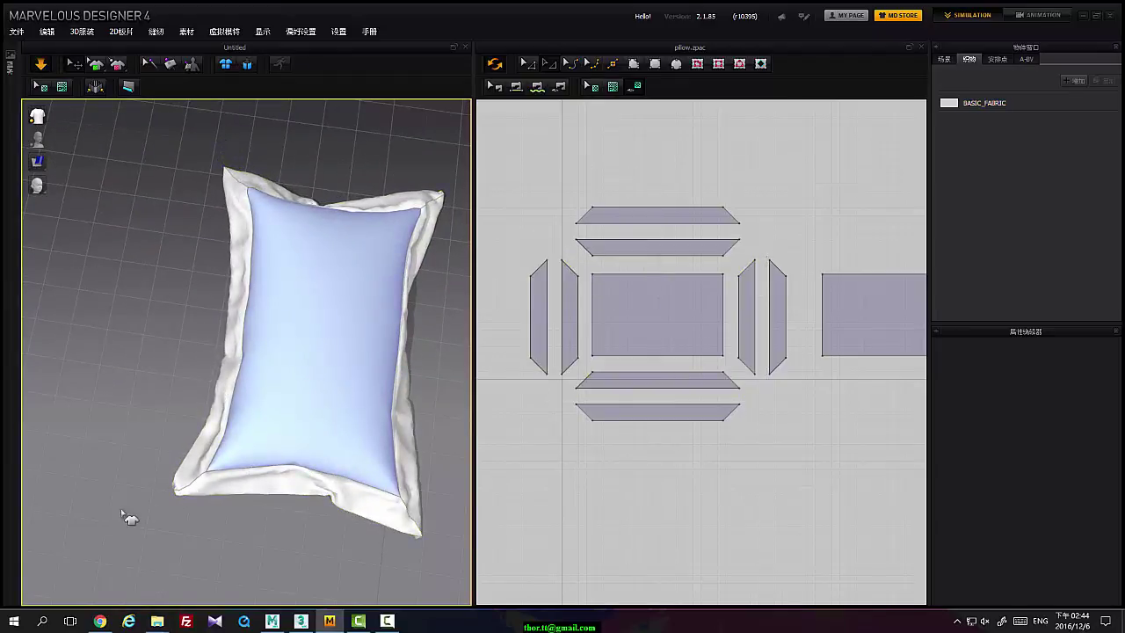
{"action": "left_click_drag", "start_coordinate": [176, 488], "coordinate": [112, 515]}
{"action": "right_click_drag", "start_coordinate": [115, 513], "coordinate": [428, 358]}
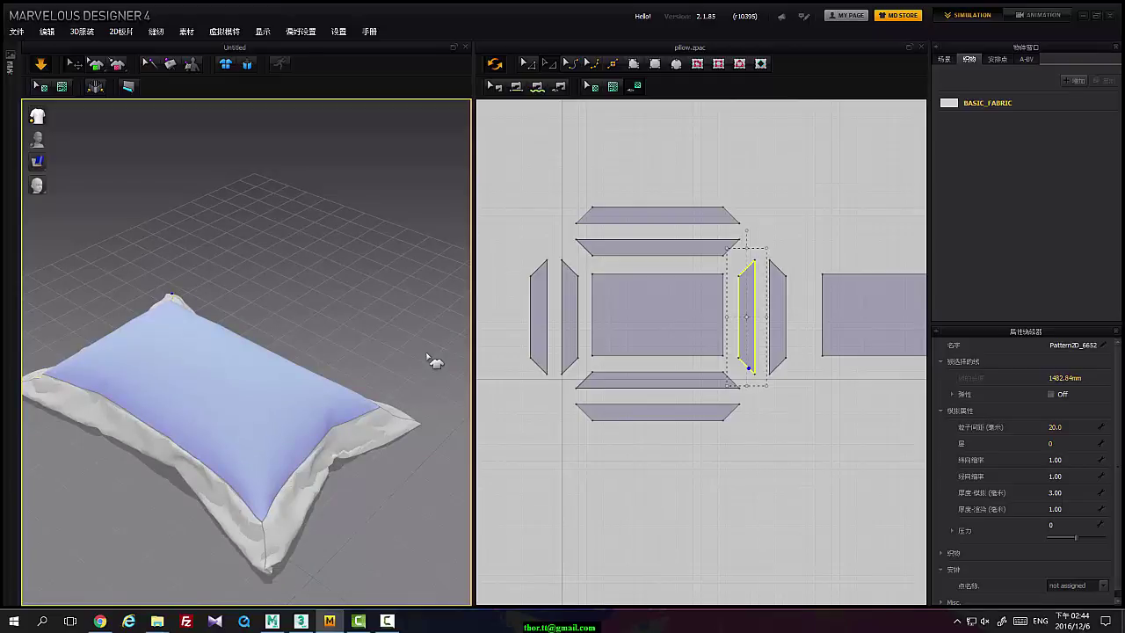
{"action": "right_click_drag", "start_coordinate": [428, 349], "coordinate": [389, 326]}
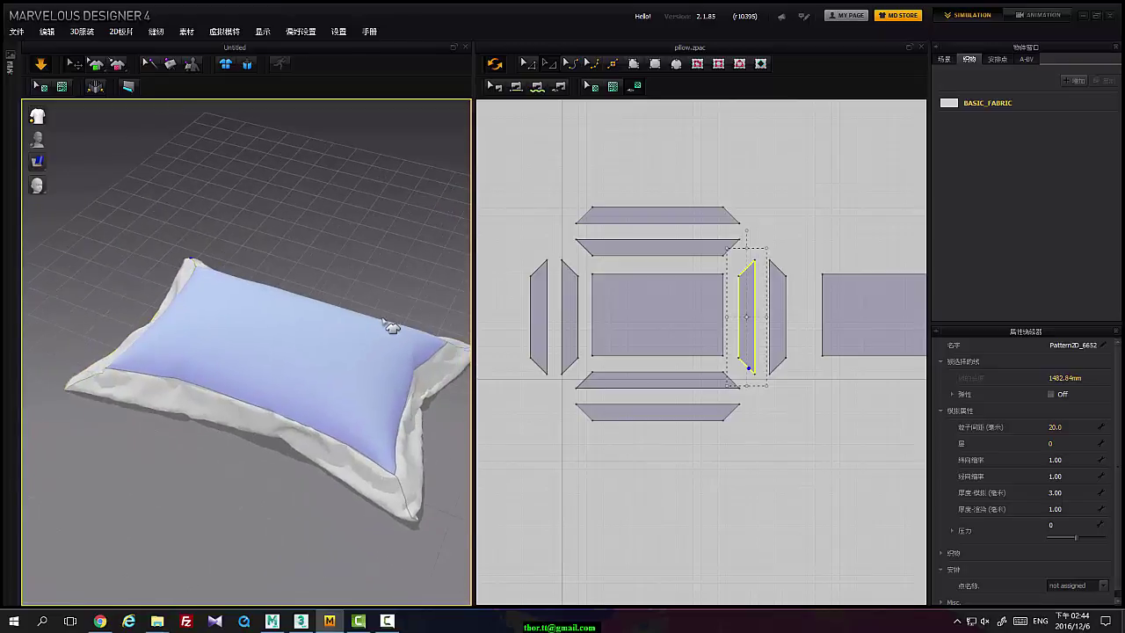
Examine the simulated pillow and its border from the side and from above
{"action": "left_click", "coordinate": [17, 33]}
{"action": "left_click", "coordinate": [40, 96]}
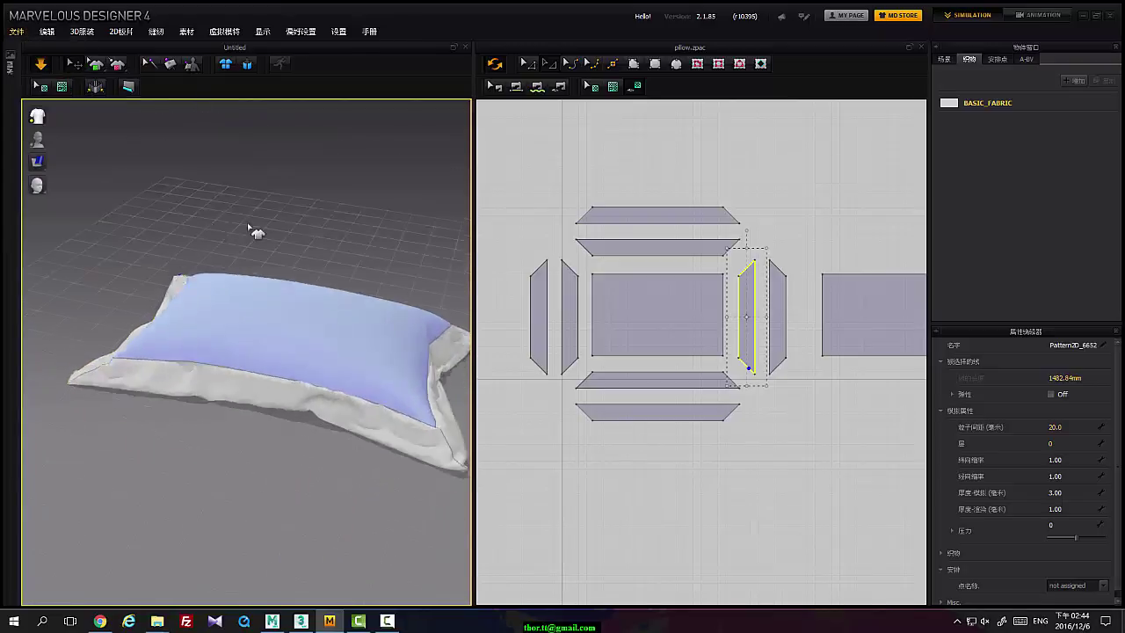
{"action": "right_click_drag", "start_coordinate": [249, 226], "coordinate": [296, 267]}
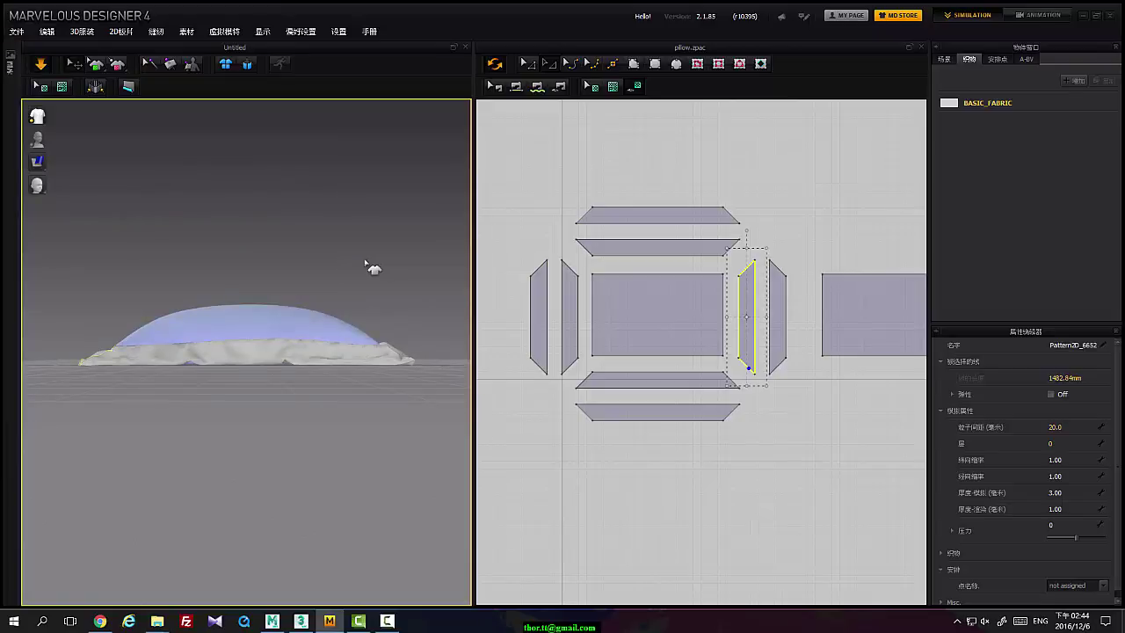
{"action": "right_click_drag", "start_coordinate": [371, 276], "coordinate": [363, 321]}
{"action": "right_click_drag", "start_coordinate": [766, 410], "coordinate": [748, 419]}
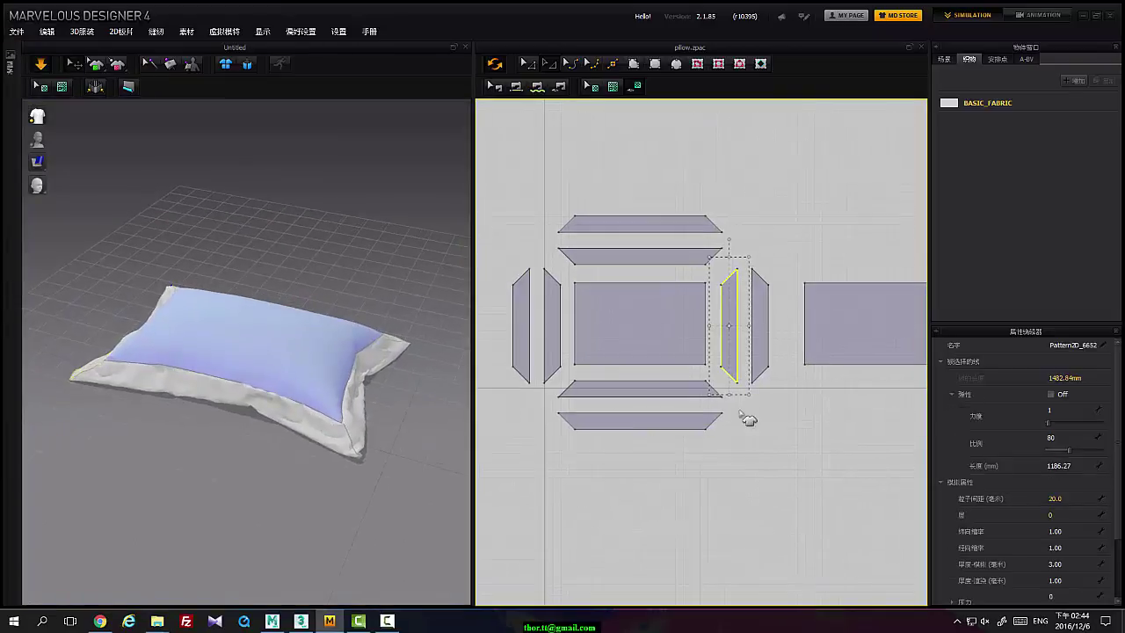
{"action": "right_click_drag", "start_coordinate": [264, 281], "coordinate": [241, 254]}
{"action": "left_click", "coordinate": [50, 32]}
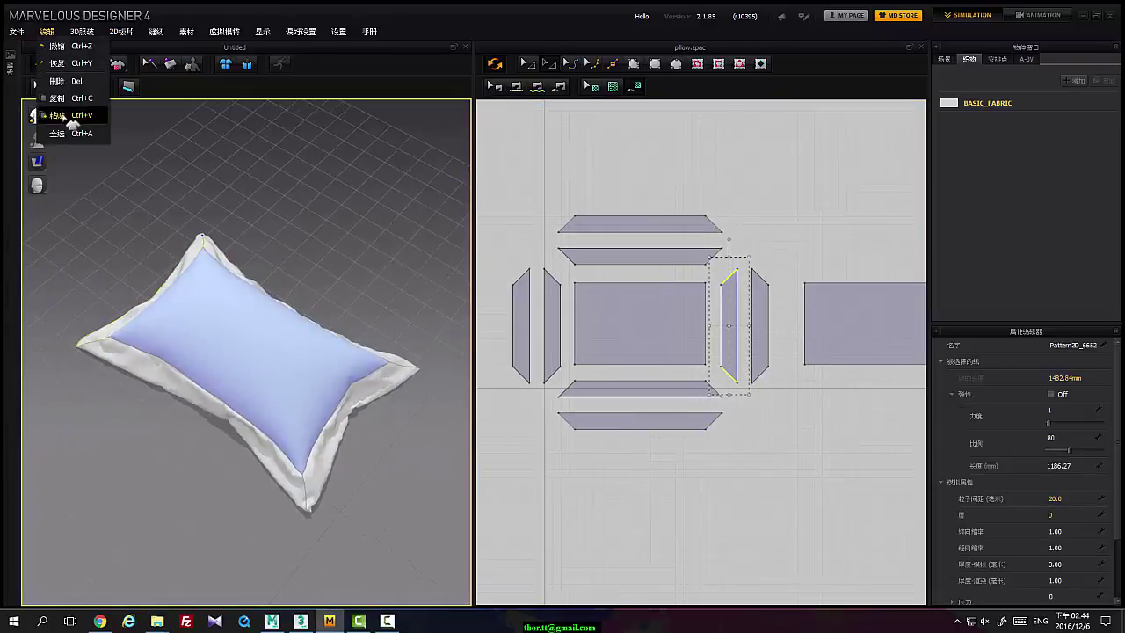
{"action": "mouse_move", "coordinate": [82, 32]}
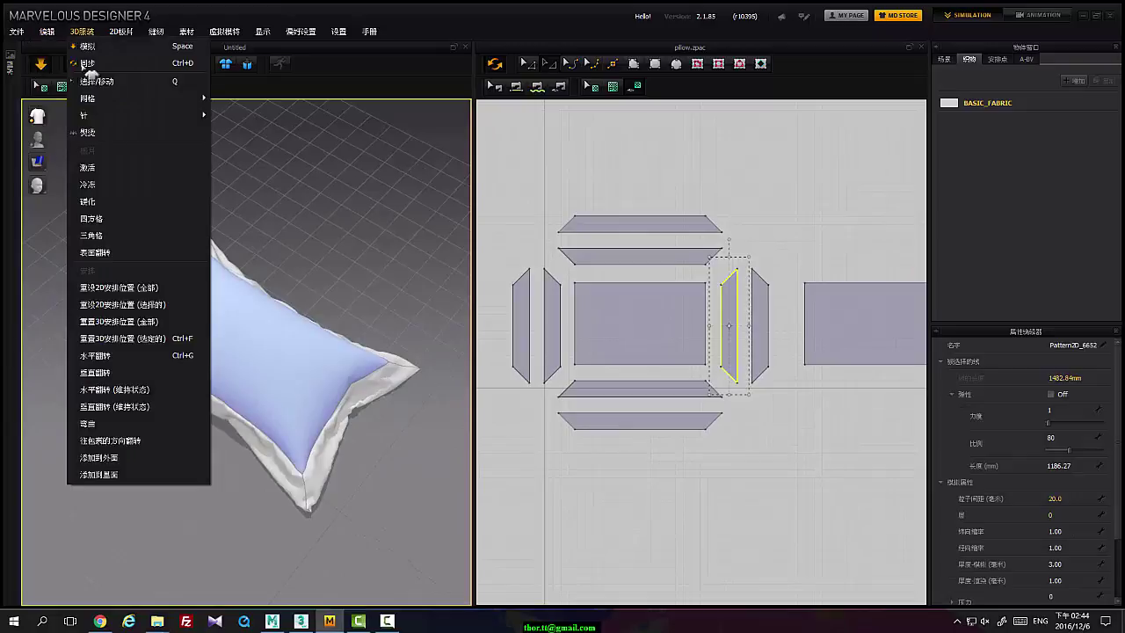
Select all the pillow's pattern pieces, unfreeze them, and stop the simulation once the pillow has settled
{"action": "left_click", "coordinate": [103, 168]}
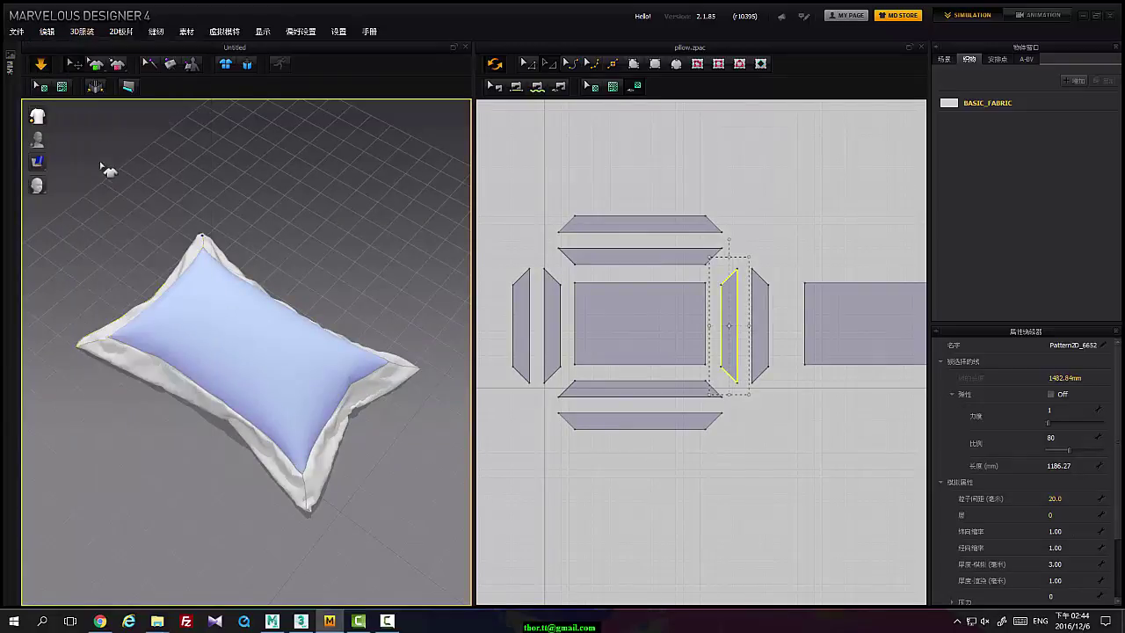
{"action": "left_click", "coordinate": [73, 31]}
{"action": "left_click", "coordinate": [503, 181]}
{"action": "left_click_drag", "start_coordinate": [502, 181], "coordinate": [995, 529]}
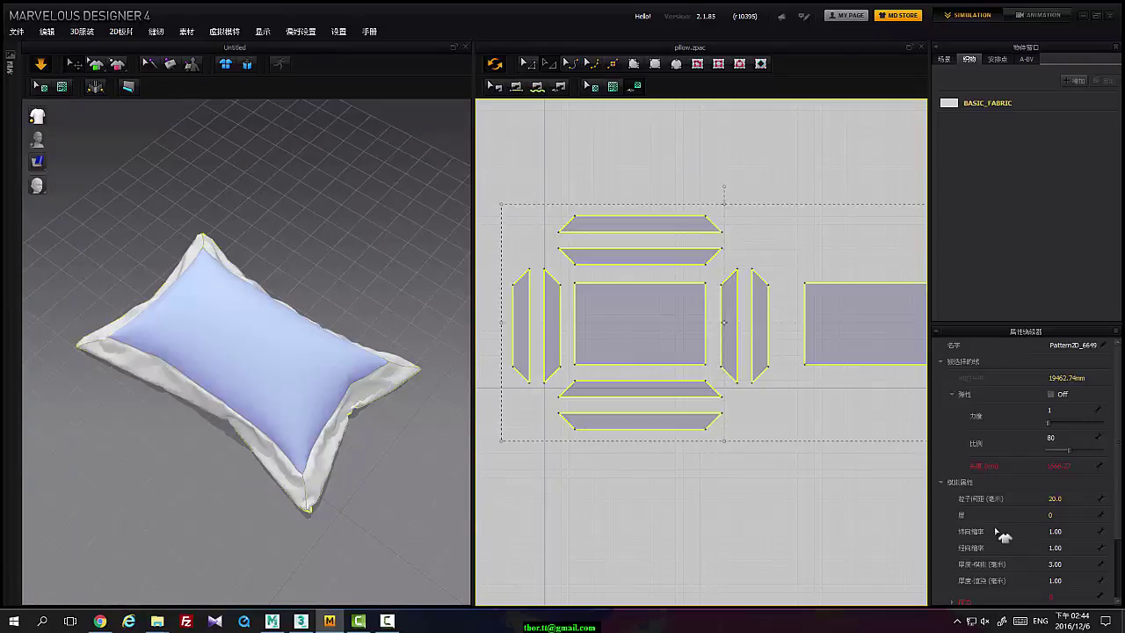
{"action": "left_click", "coordinate": [82, 32]}
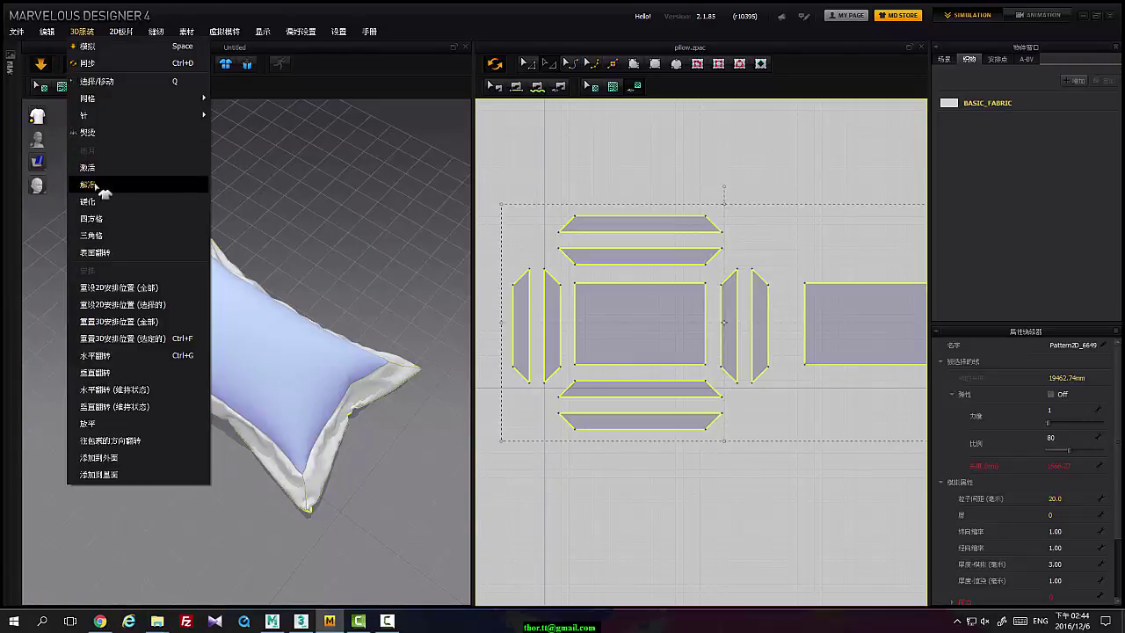
{"action": "left_click", "coordinate": [154, 183]}
{"action": "left_click", "coordinate": [41, 64]}
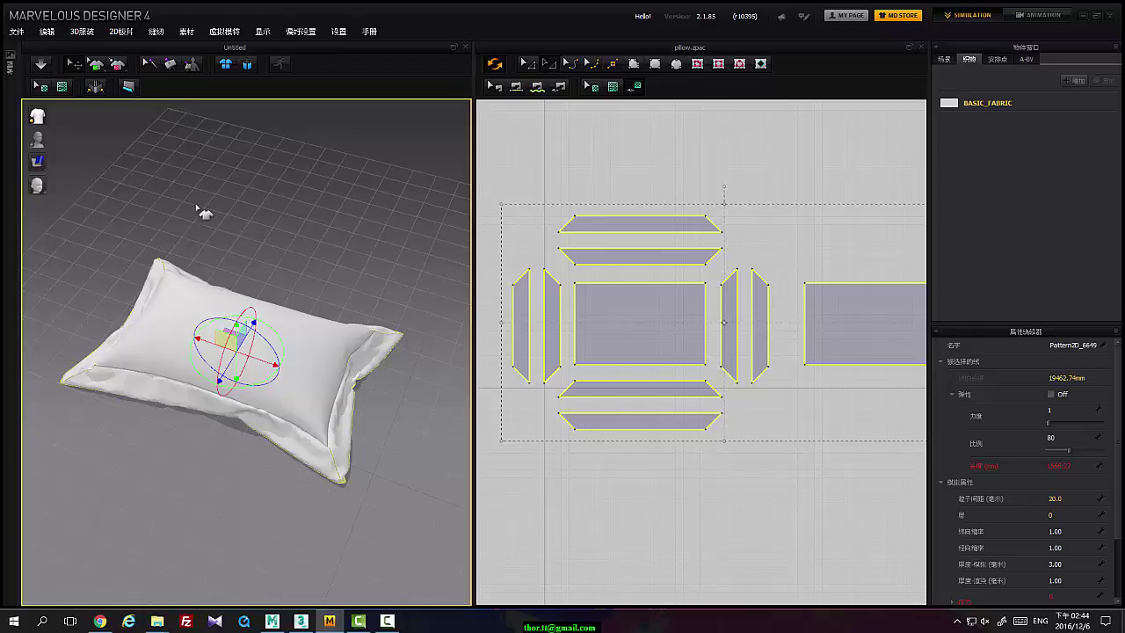
{"action": "right_click_drag", "start_coordinate": [167, 195], "coordinate": [181, 187]}
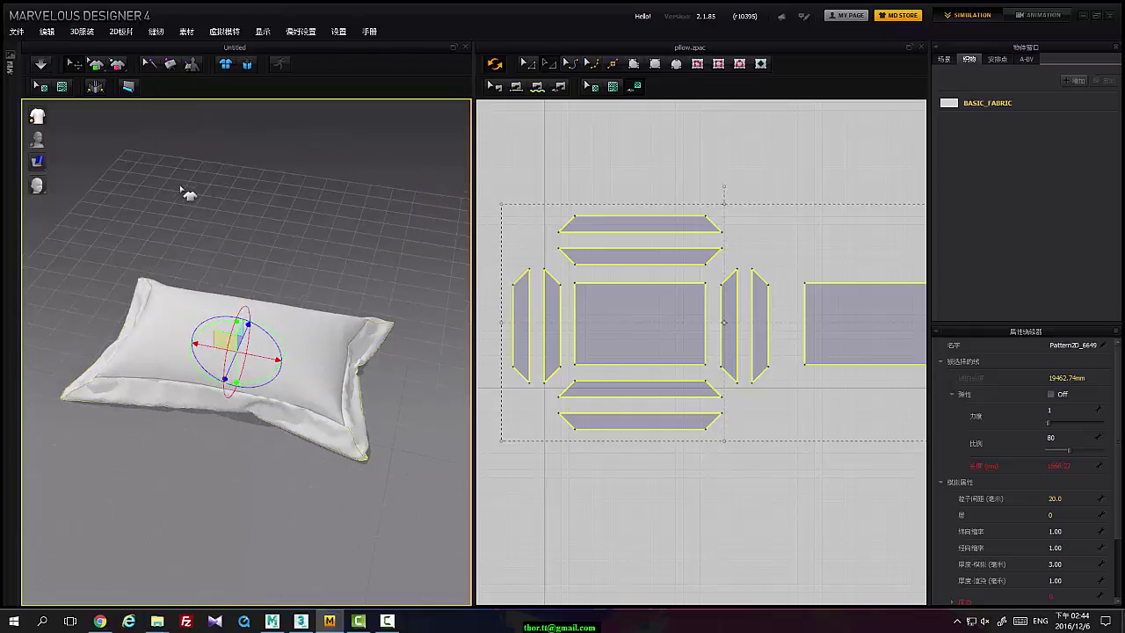
{"action": "middle_click_drag", "start_coordinate": [688, 219], "coordinate": [684, 218]}
Export all the patterns as a single-object OBJ file named Pillow in the BodySculpt folder, keeping the default export settings
{"action": "left_click", "coordinate": [16, 31]}
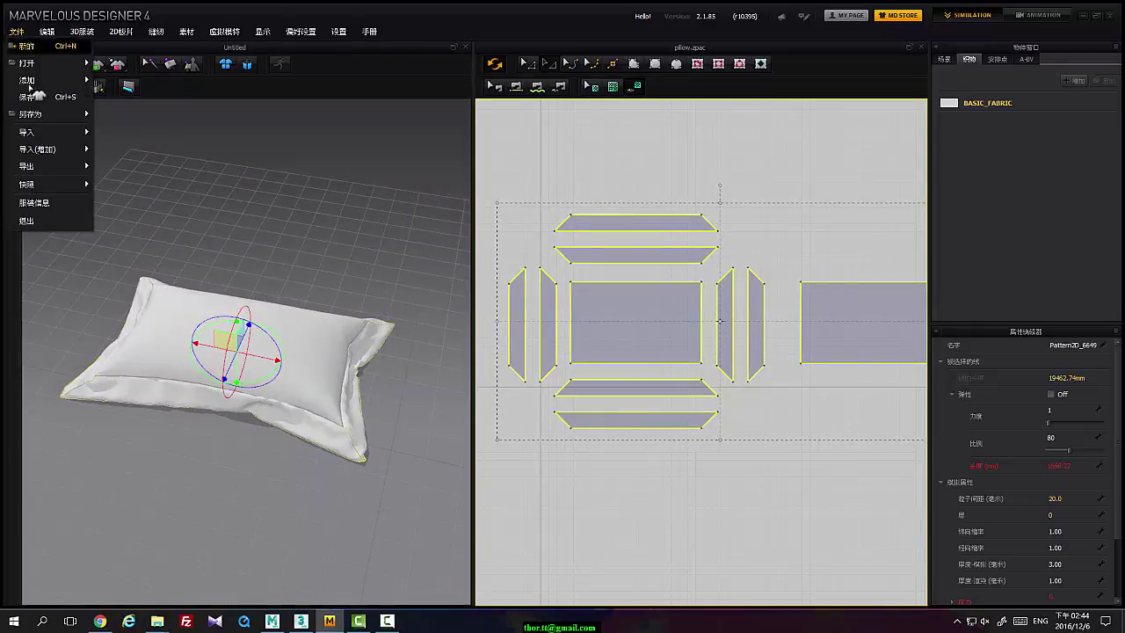
{"action": "mouse_move", "coordinate": [56, 166]}
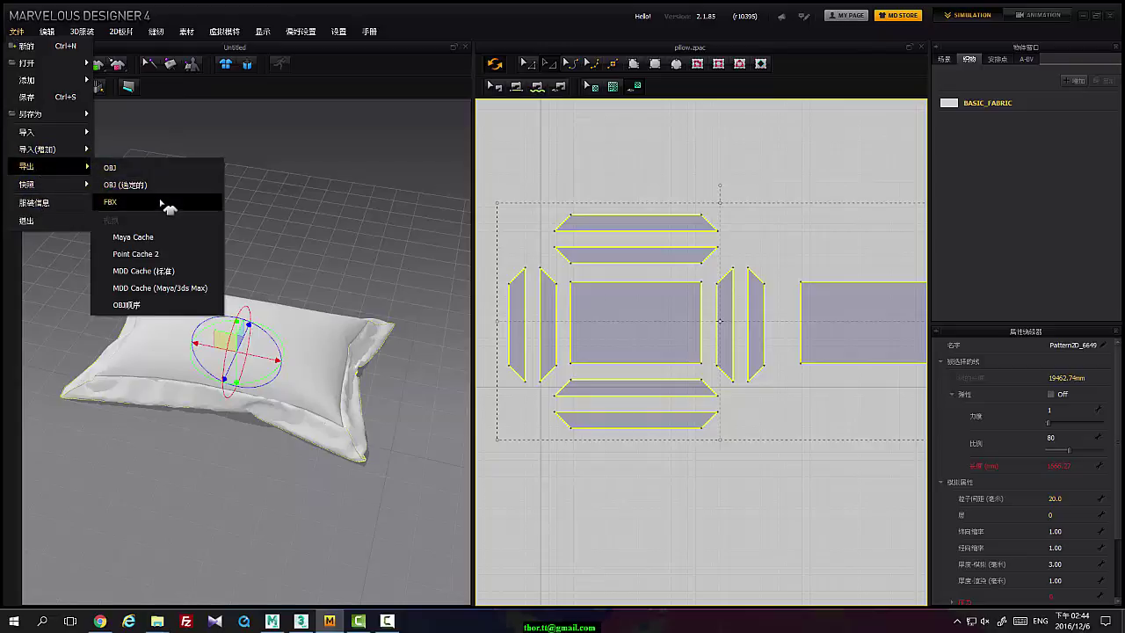
{"action": "left_click", "coordinate": [166, 171]}
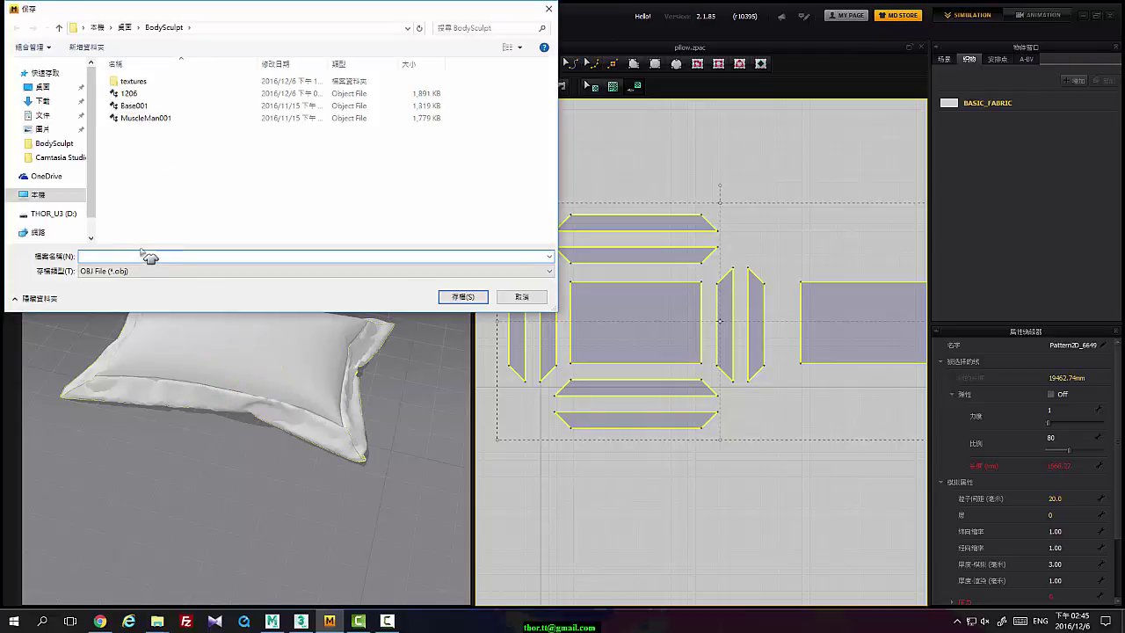
{"action": "type", "text": "Pil"}
{"action": "key", "text": "Return"}
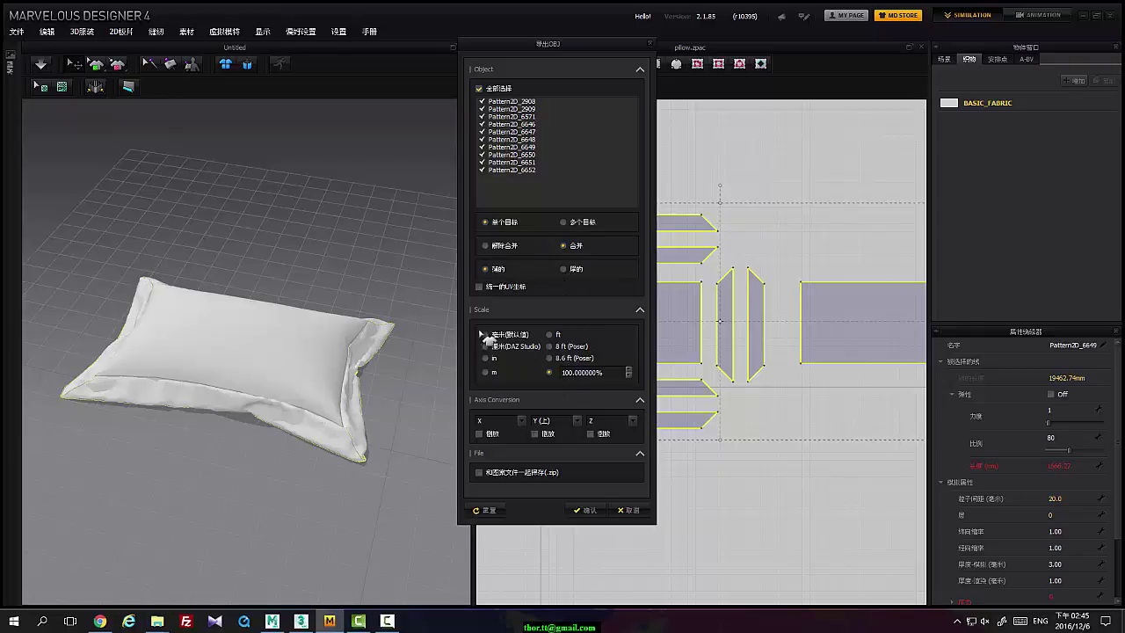
{"action": "left_click", "coordinate": [589, 510]}
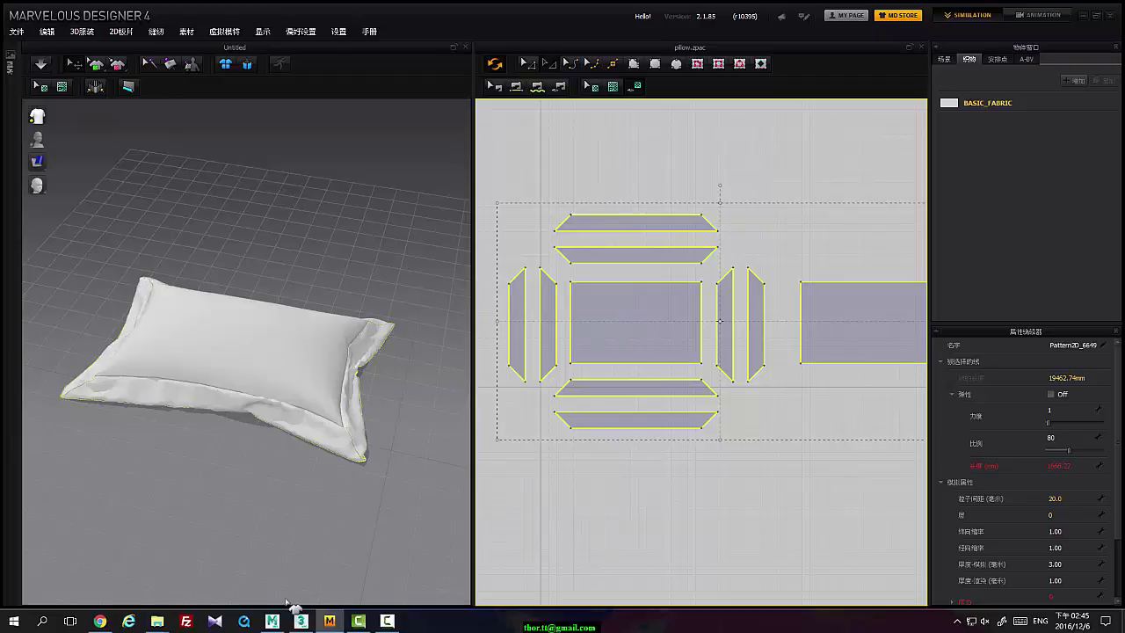
Switch to 3ds Max and import the Pillow OBJ file from the BodySculpt folder on the desktop with the default import options
{"action": "left_click", "coordinate": [273, 621]}
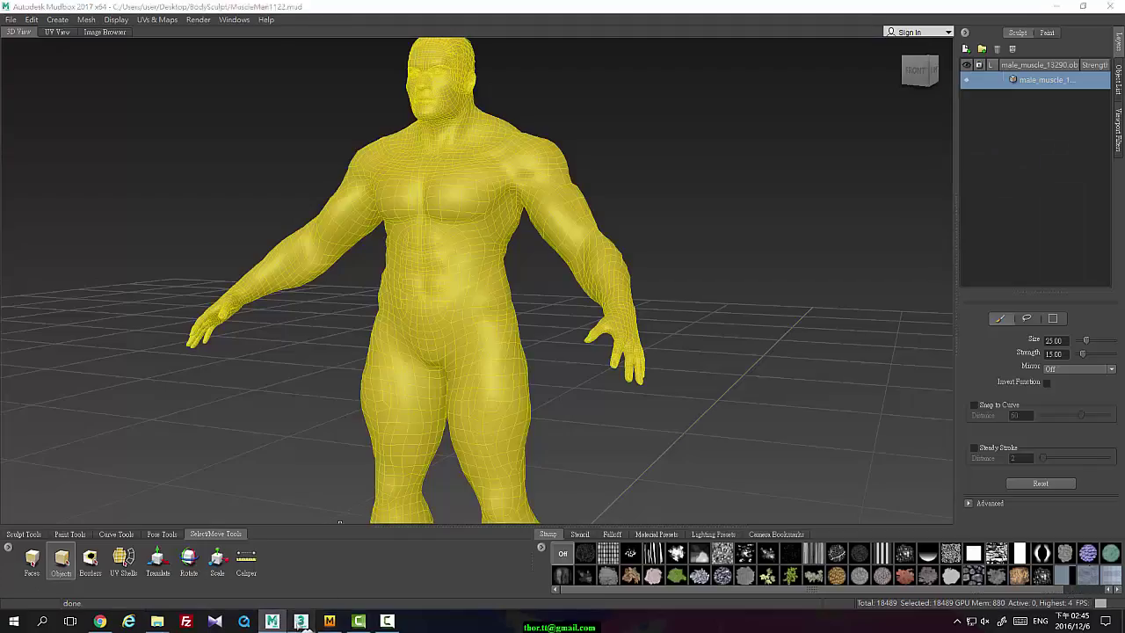
{"action": "left_click", "coordinate": [300, 621]}
{"action": "left_click", "coordinate": [9, 16]}
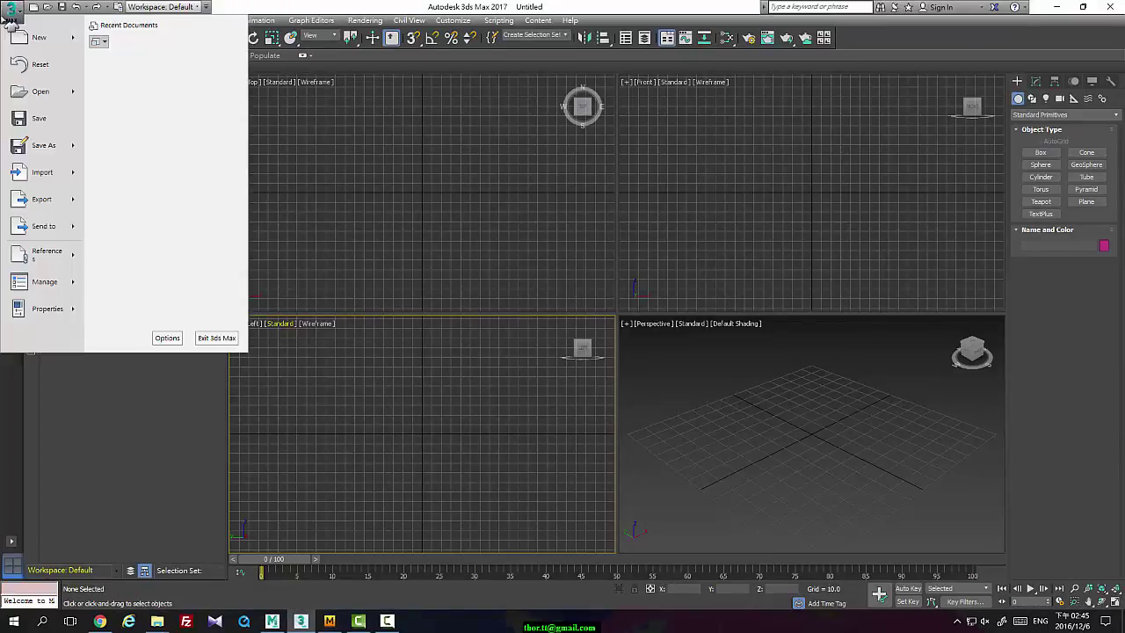
{"action": "left_click", "coordinate": [44, 176]}
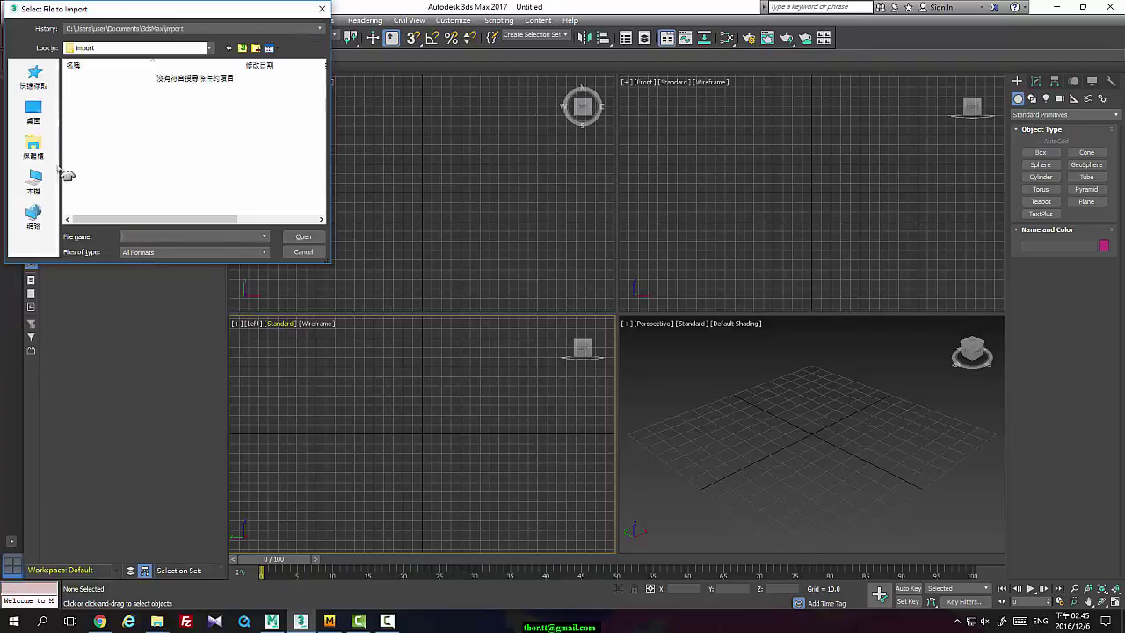
{"action": "left_click", "coordinate": [34, 111]}
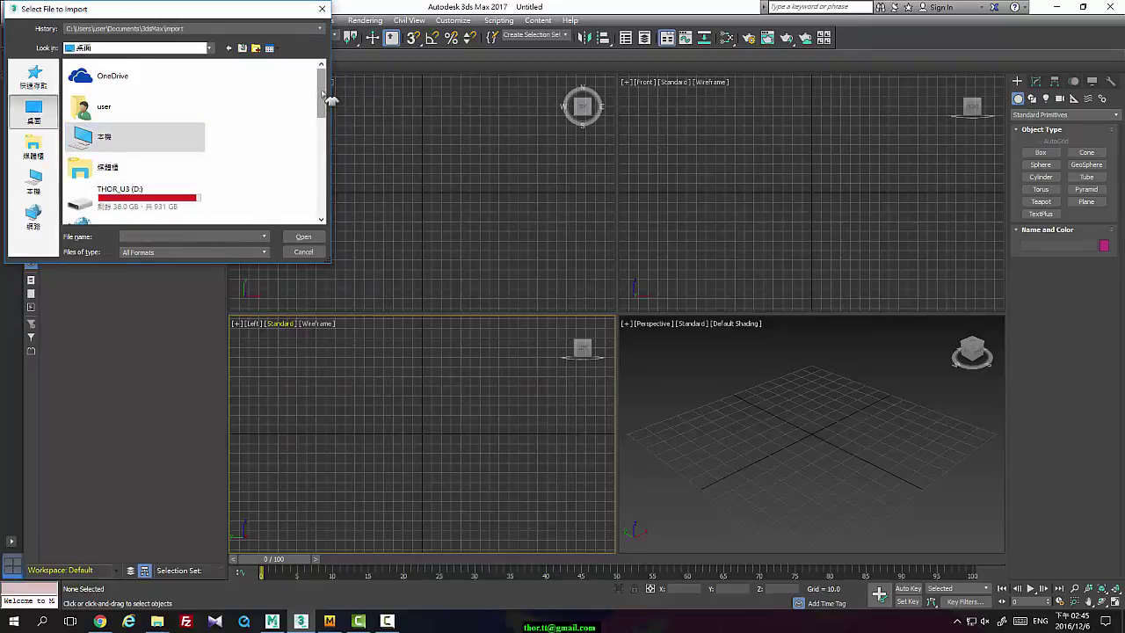
{"action": "left_click_drag", "start_coordinate": [331, 100], "coordinate": [314, 181]}
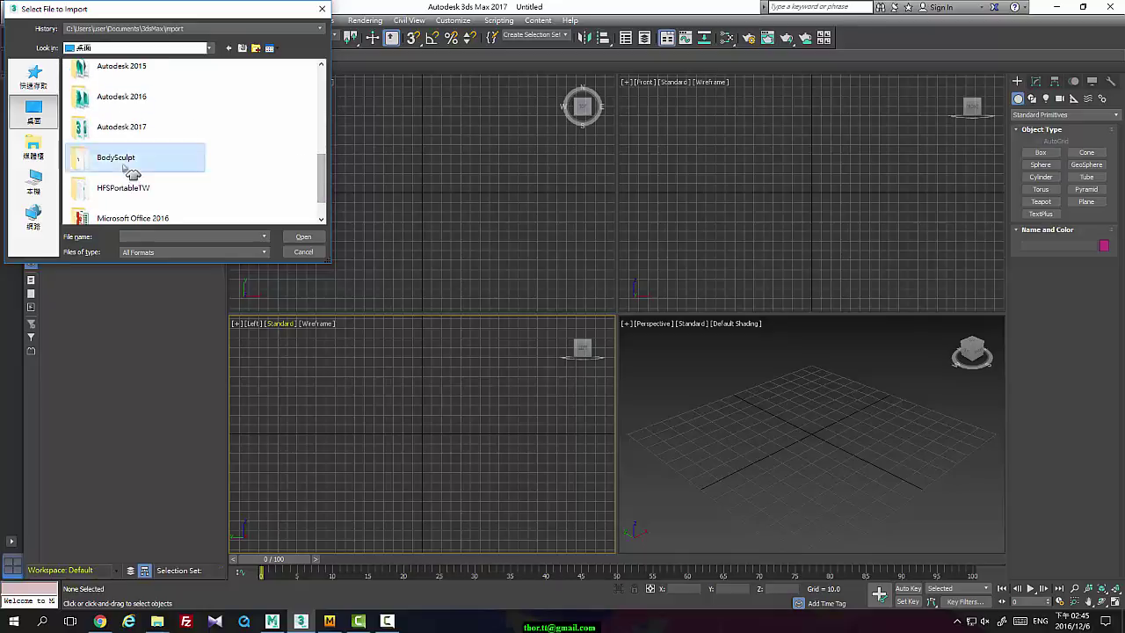
{"action": "double_click", "coordinate": [124, 160]}
{"action": "left_click", "coordinate": [93, 144]}
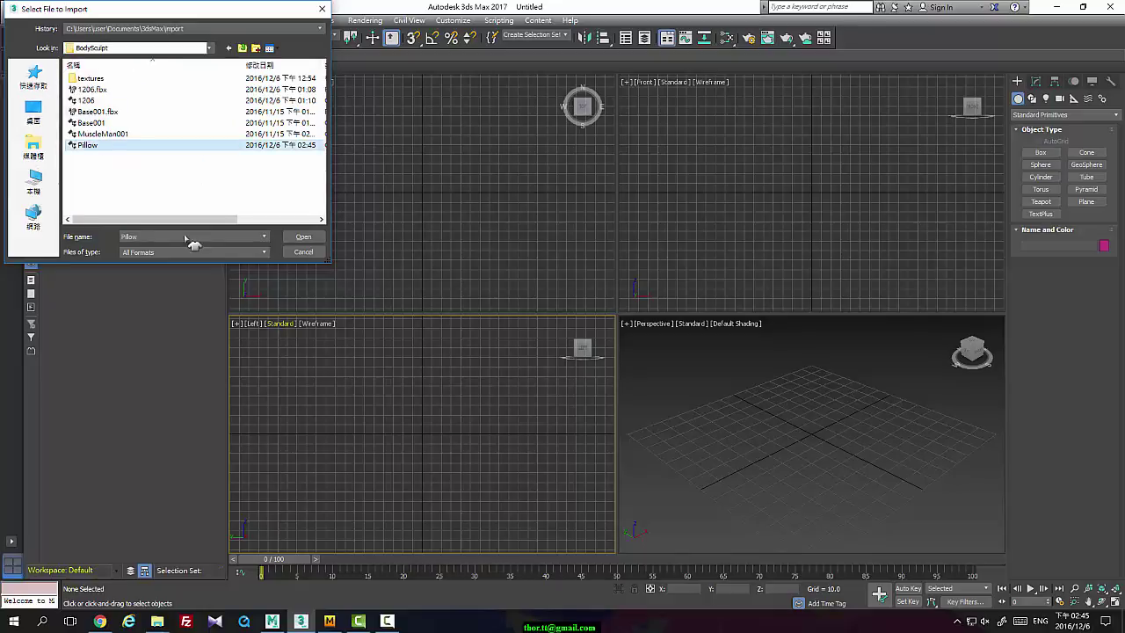
{"action": "left_click", "coordinate": [303, 237]}
{"action": "left_click", "coordinate": [490, 506]}
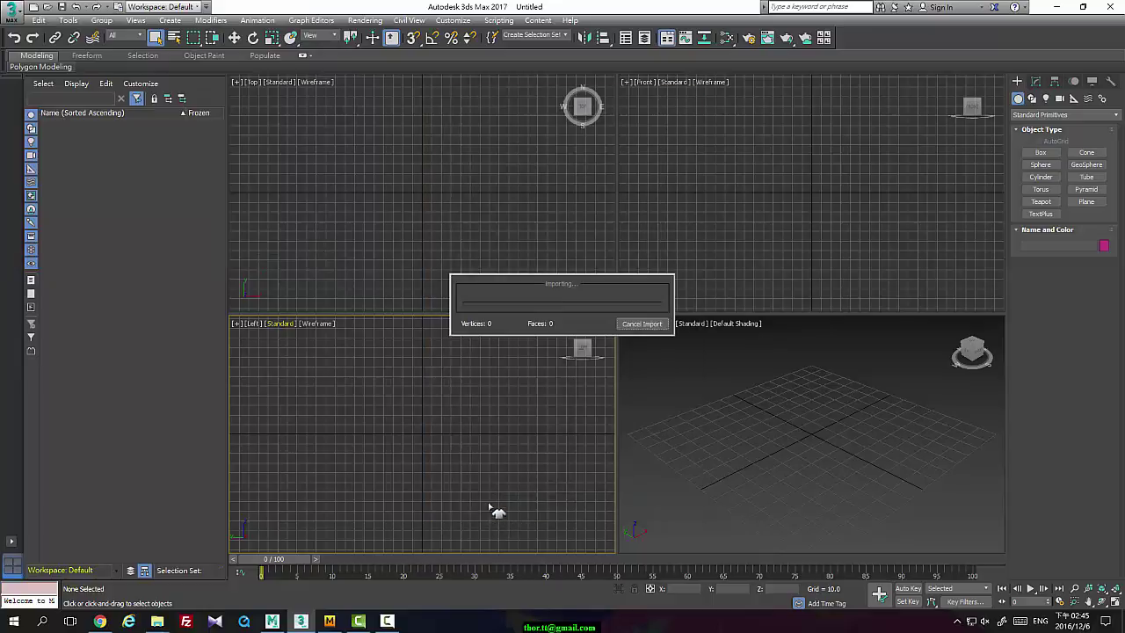
Maximize the Perspective view of the imported pillow and display it with edged faces
{"action": "middle_click_drag", "start_coordinate": [768, 422], "coordinate": [717, 425]}
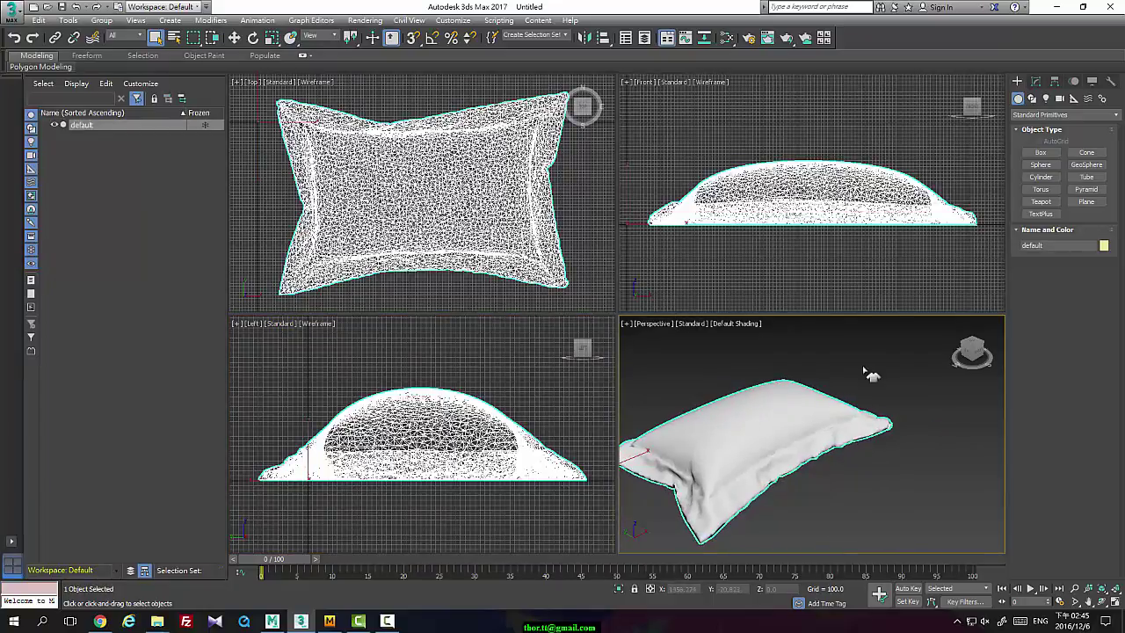
{"action": "left_click", "coordinate": [863, 369]}
{"action": "key", "text": "alt+w"}
{"action": "middle_click_drag", "start_coordinate": [676, 341], "coordinate": [663, 401], "text": "alt"}
{"action": "key", "text": "F4"}
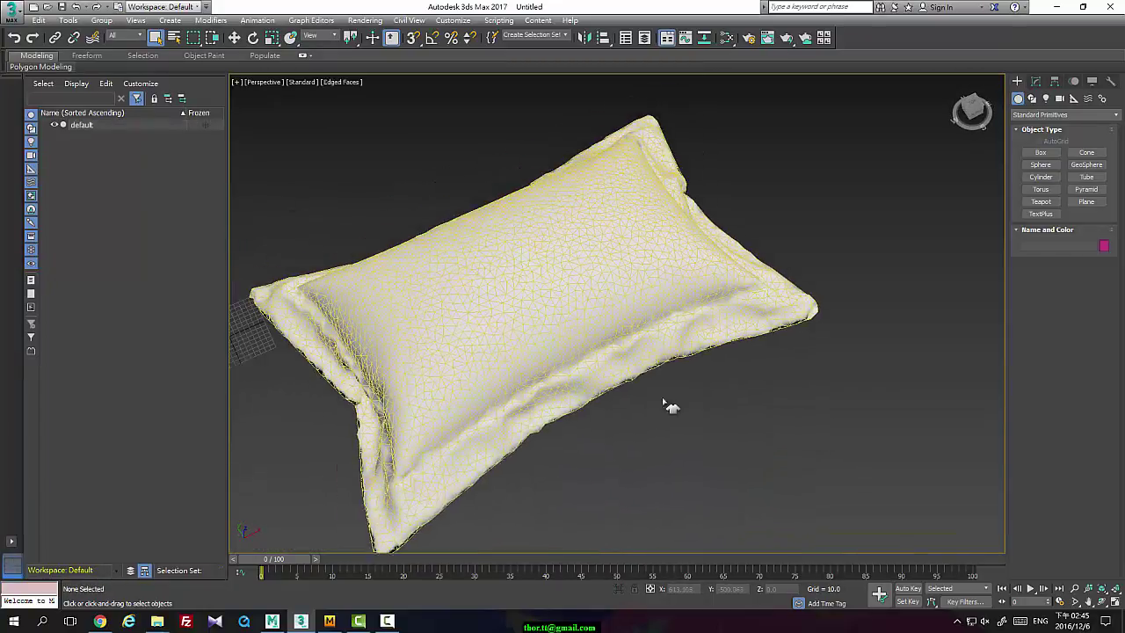
{"action": "scroll", "coordinate": [670, 406], "scroll_direction": "down", "scroll_amount": 3}
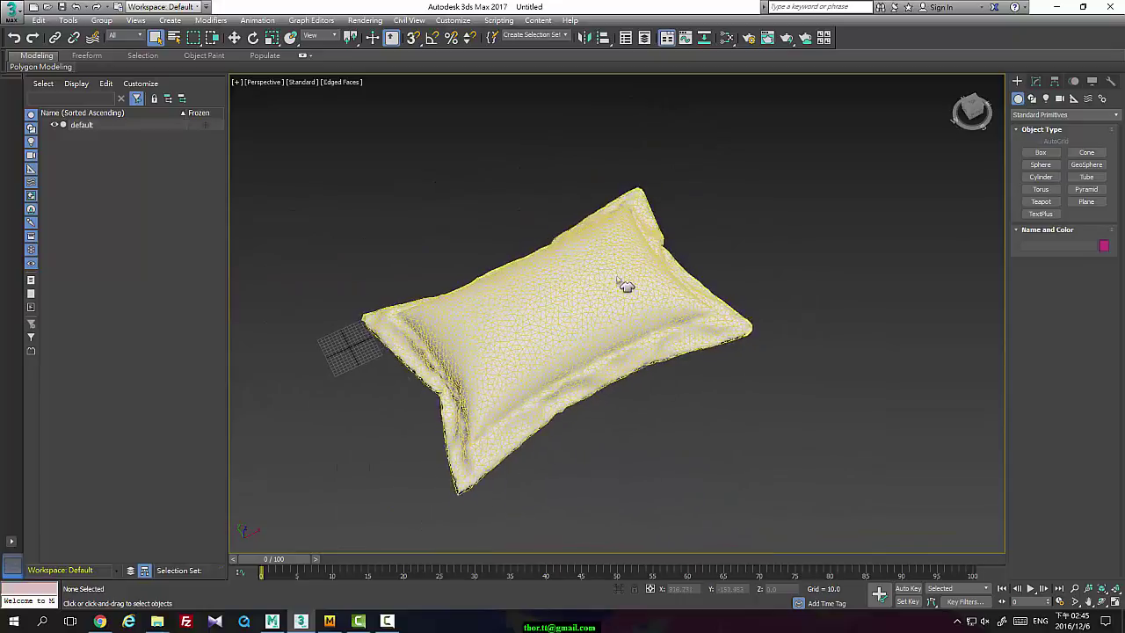
{"action": "middle_click_drag", "start_coordinate": [618, 287], "coordinate": [609, 383], "text": "alt"}
Select the pillow mesh and apply an Unwrap UVW modifier to it
{"action": "left_click", "coordinate": [635, 380]}
{"action": "middle_click_drag", "start_coordinate": [659, 352], "coordinate": [630, 387], "text": "alt"}
{"action": "left_click", "coordinate": [717, 339]}
{"action": "left_click", "coordinate": [717, 338]}
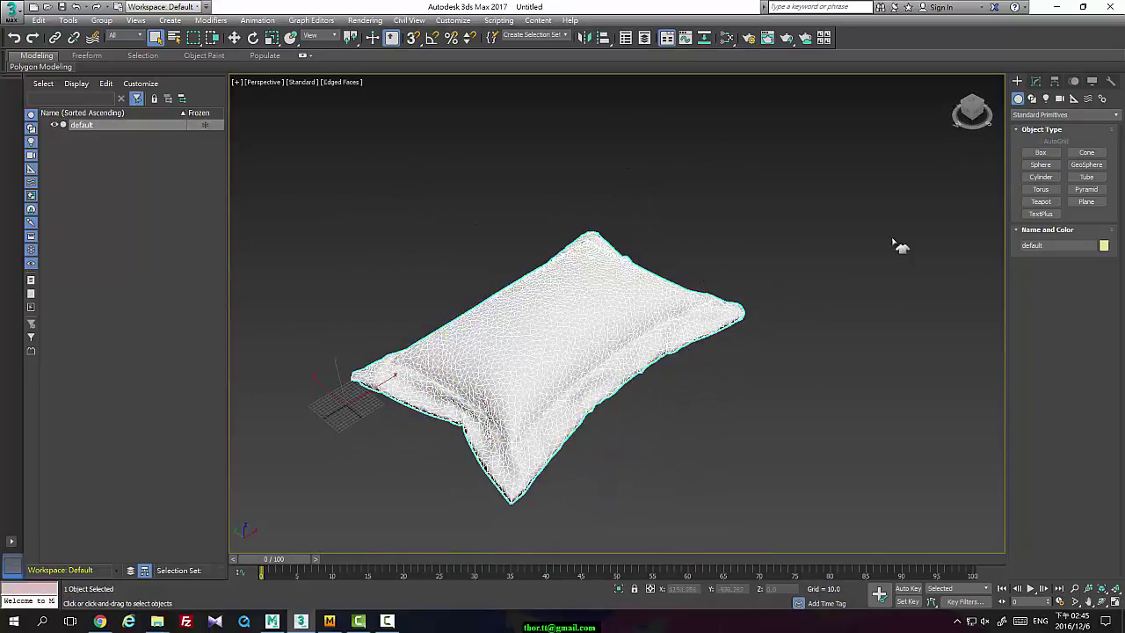
{"action": "left_click", "coordinate": [1035, 80]}
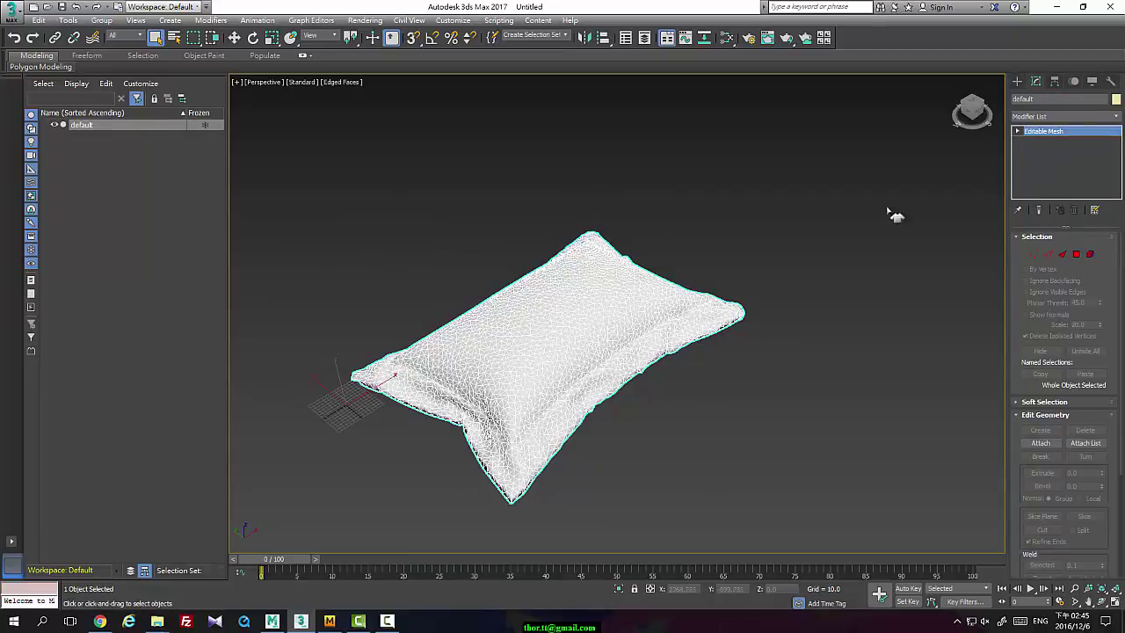
{"action": "middle_click_drag", "start_coordinate": [893, 214], "coordinate": [808, 140], "text": "alt"}
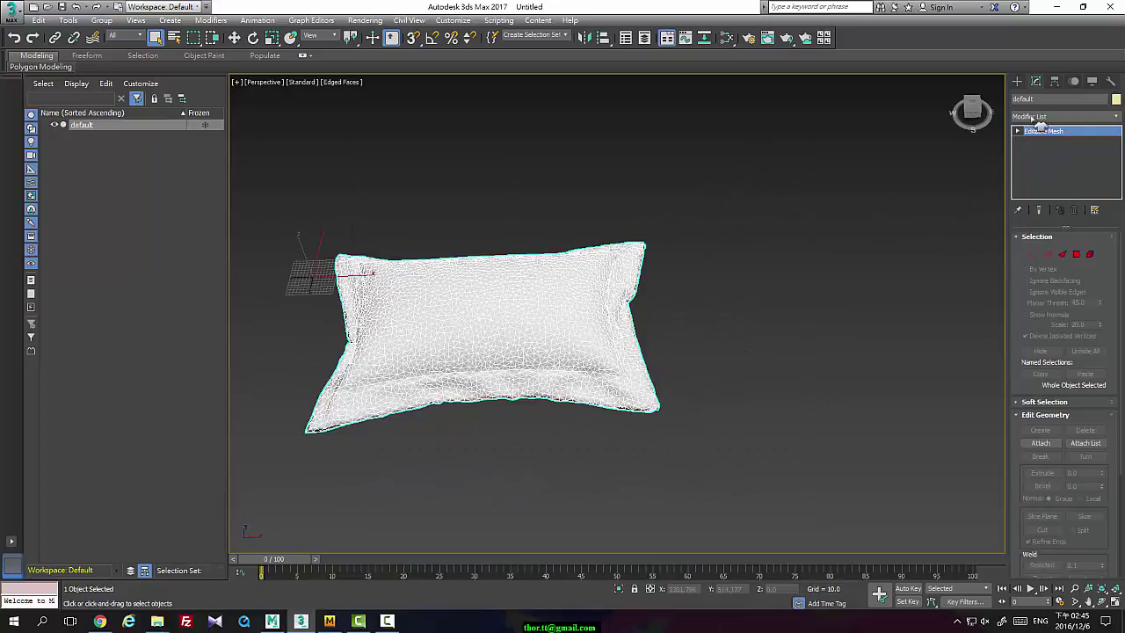
{"action": "left_click", "coordinate": [1032, 117]}
{"action": "left_click_drag", "start_coordinate": [1116, 218], "coordinate": [1116, 509]}
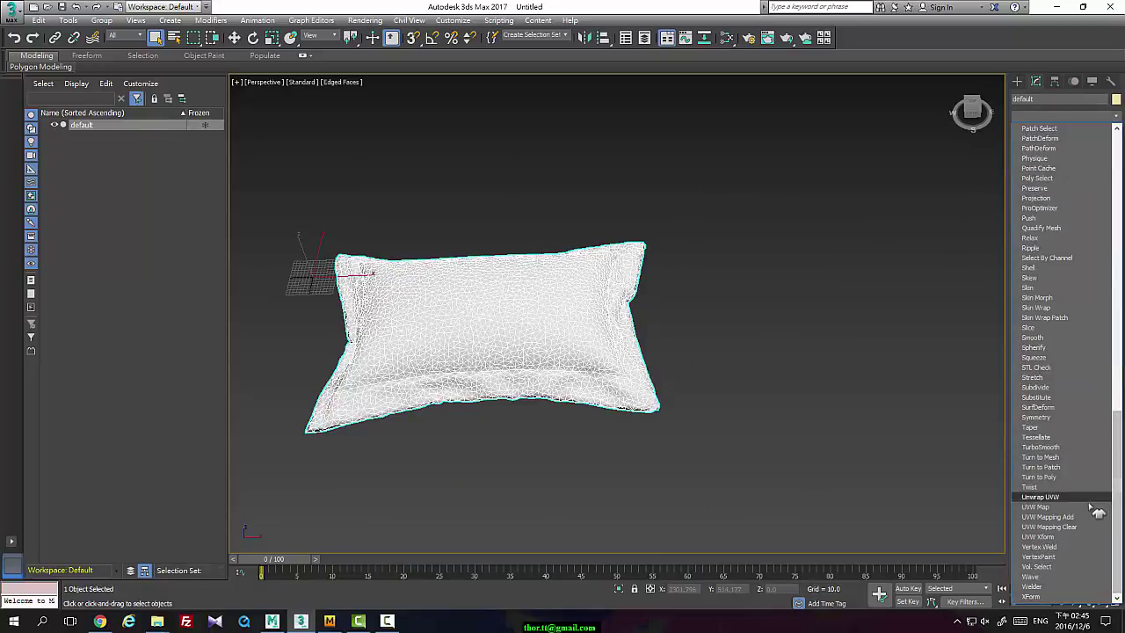
{"action": "left_click", "coordinate": [1054, 496]}
{"action": "middle_click_drag", "start_coordinate": [609, 351], "coordinate": [969, 424], "text": "alt"}
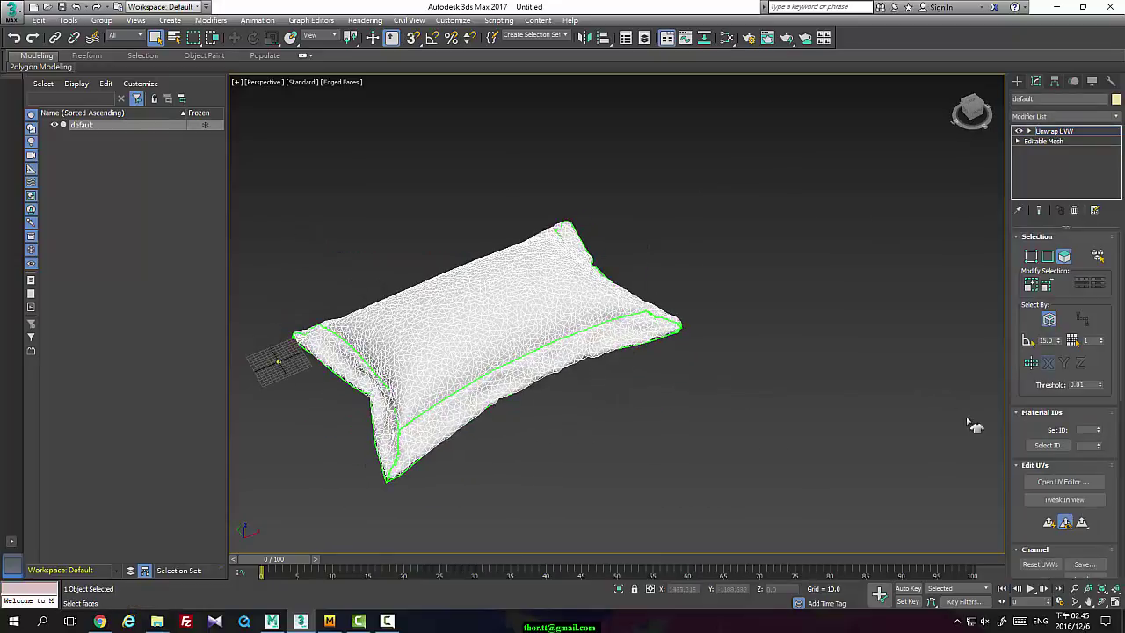
Open the UV editor and pack the overlapping pillow UV elements into the UV tile
{"action": "left_click", "coordinate": [1063, 482]}
{"action": "left_click", "coordinate": [371, 55]}
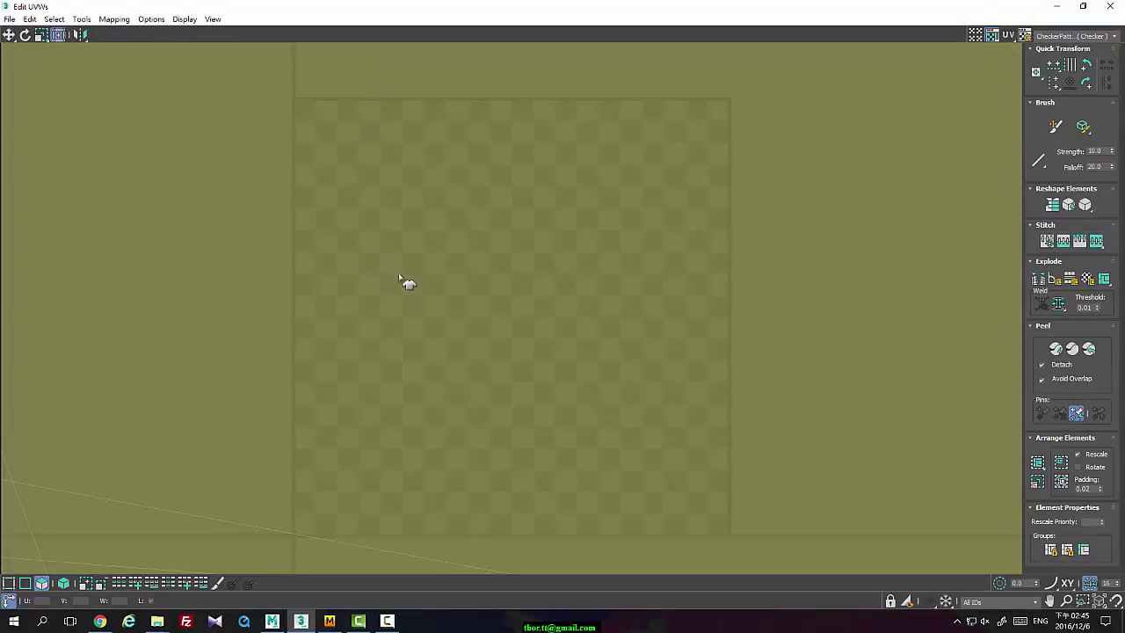
{"action": "scroll", "coordinate": [492, 283], "scroll_direction": "down", "scroll_amount": 15}
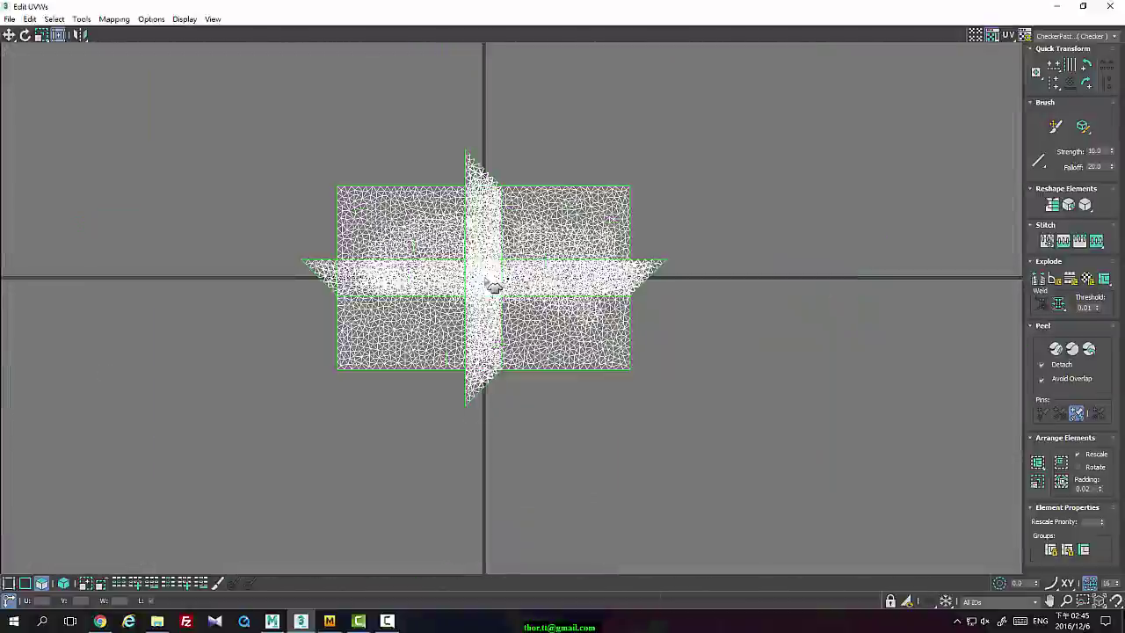
{"action": "left_click", "coordinate": [1035, 460]}
{"action": "middle_click_drag", "start_coordinate": [524, 294], "coordinate": [509, 275]}
{"action": "scroll", "coordinate": [481, 249], "scroll_direction": "up", "scroll_amount": 4}
{"action": "scroll", "coordinate": [518, 185], "scroll_direction": "up", "scroll_amount": 10}
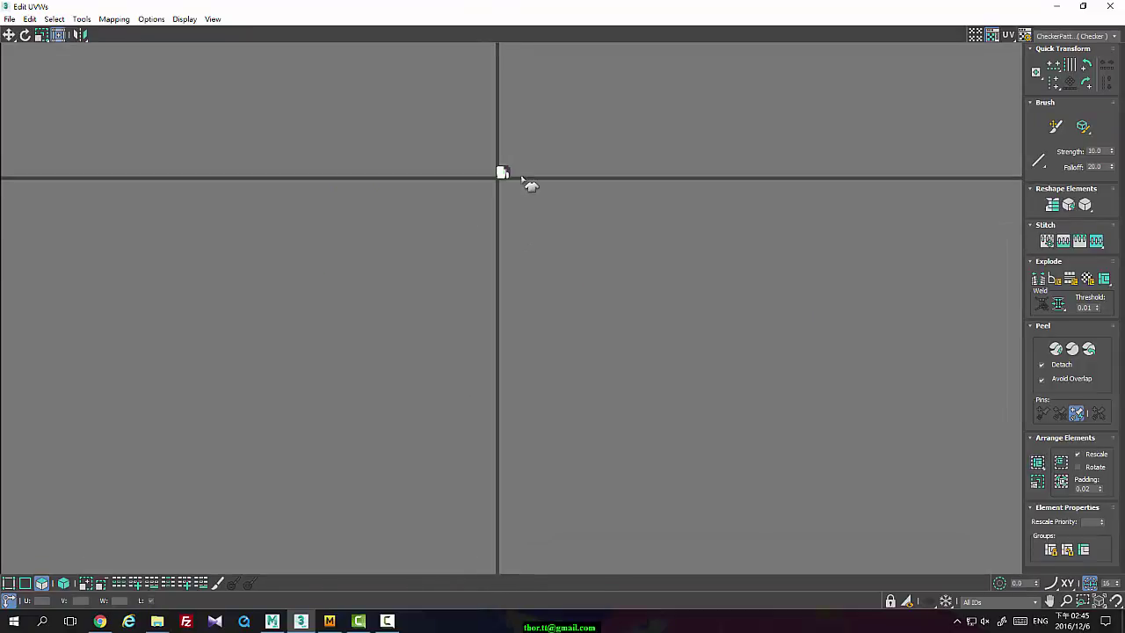
{"action": "middle_click_drag", "start_coordinate": [456, 338], "coordinate": [461, 334]}
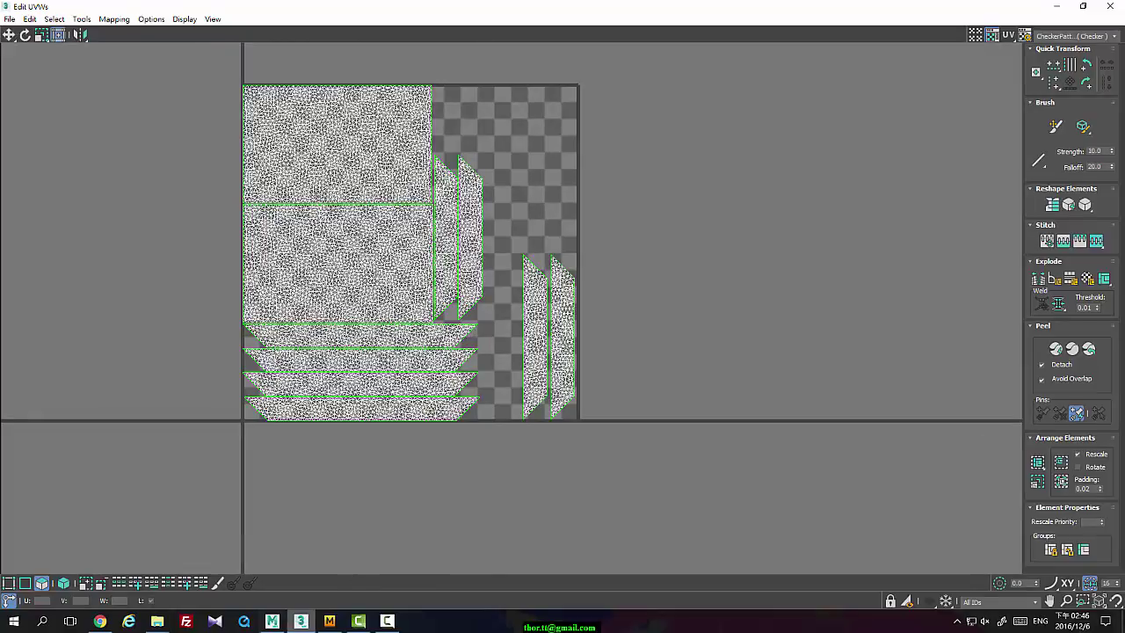
Compare the packed UV layout with the 2D patterns in Marvelous Designer, and close the UV editor in 3ds Max
{"action": "left_click", "coordinate": [329, 621]}
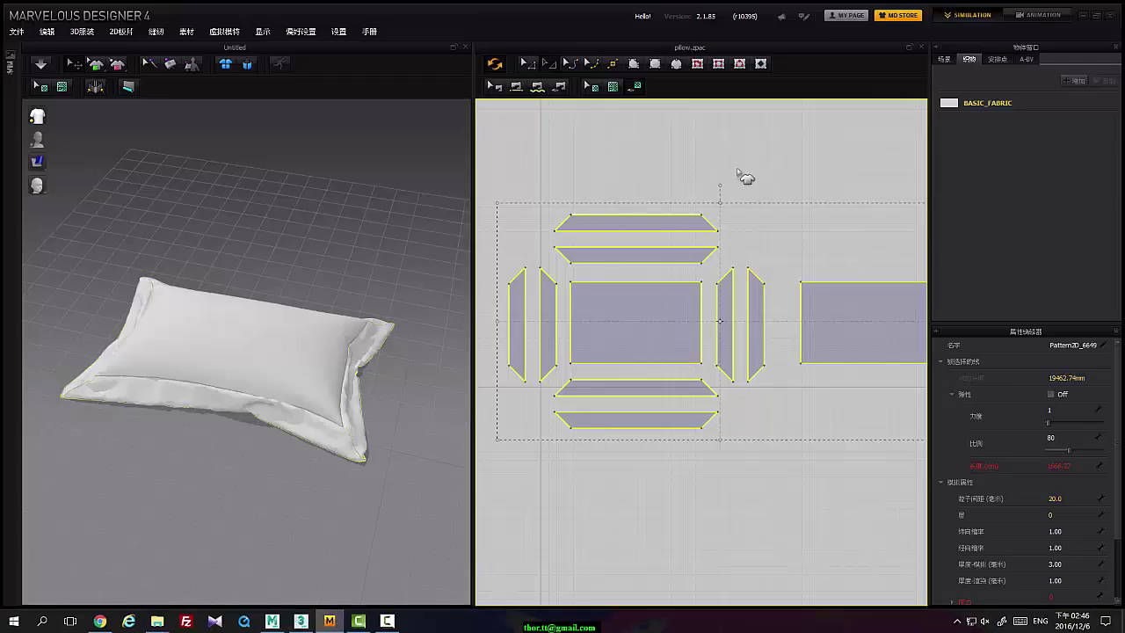
{"action": "left_click", "coordinate": [300, 621]}
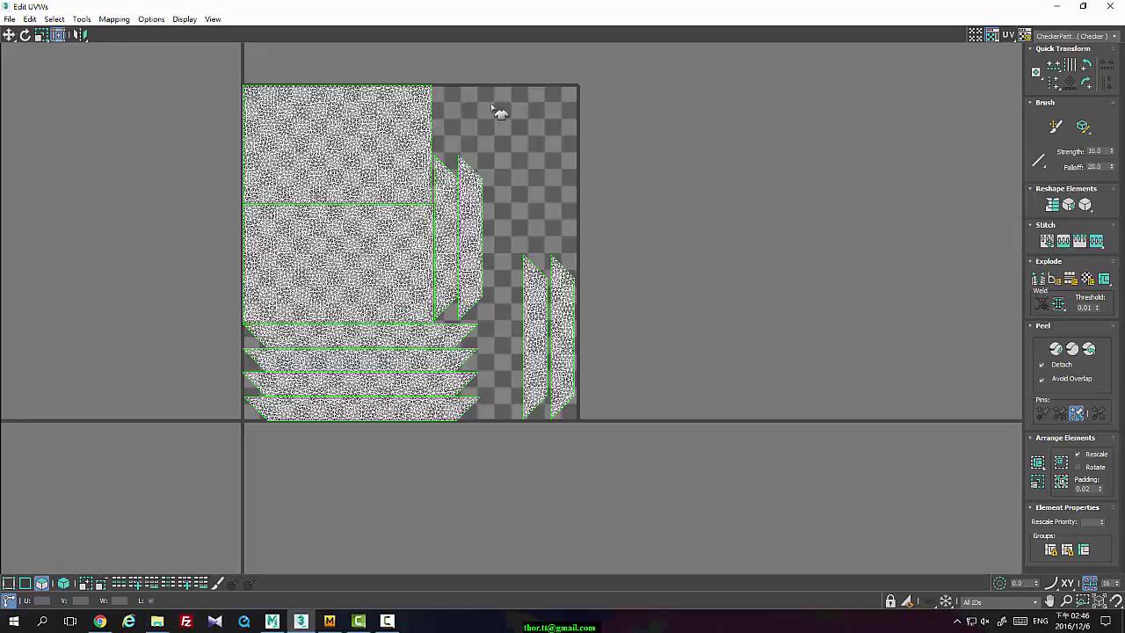
{"action": "left_click", "coordinate": [1109, 6]}
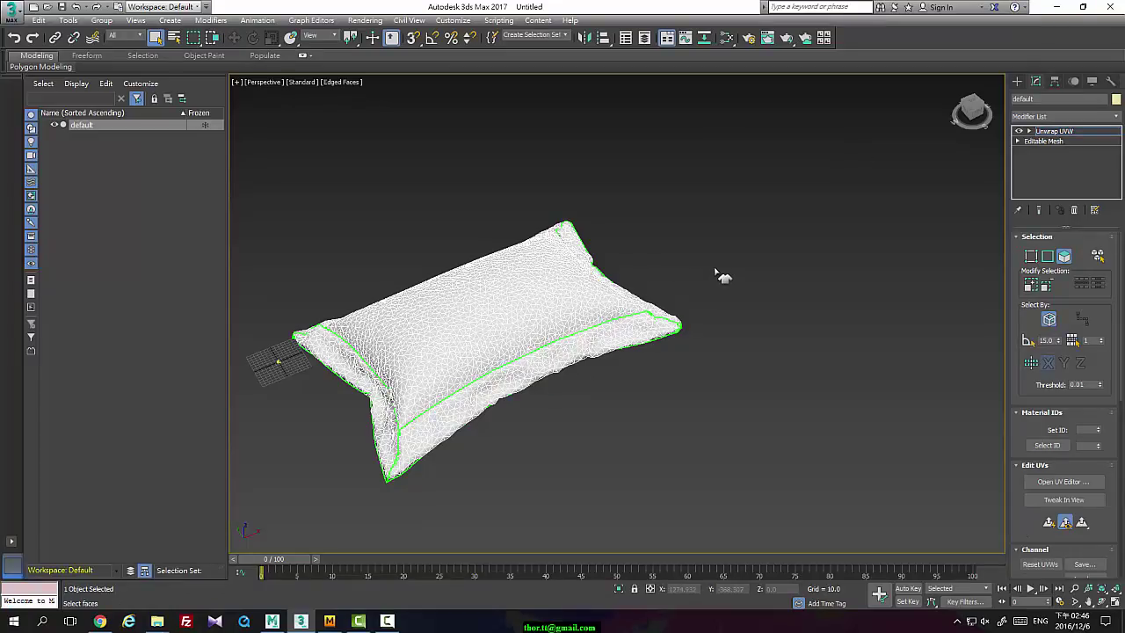
Examine the pillow mesh and its seams up close, and switch back to Marvelous Designer
{"action": "middle_click_drag", "start_coordinate": [713, 282], "coordinate": [690, 288], "text": "alt"}
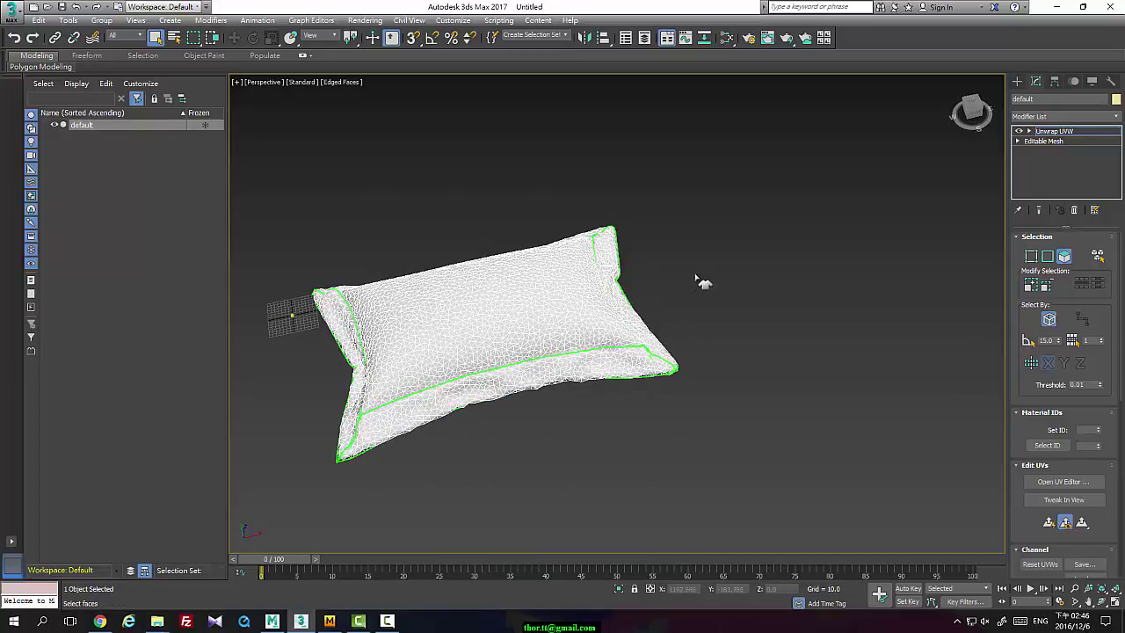
{"action": "middle_click_drag", "start_coordinate": [702, 278], "coordinate": [748, 298], "text": "alt"}
{"action": "scroll", "coordinate": [691, 322], "scroll_direction": "up", "scroll_amount": 3}
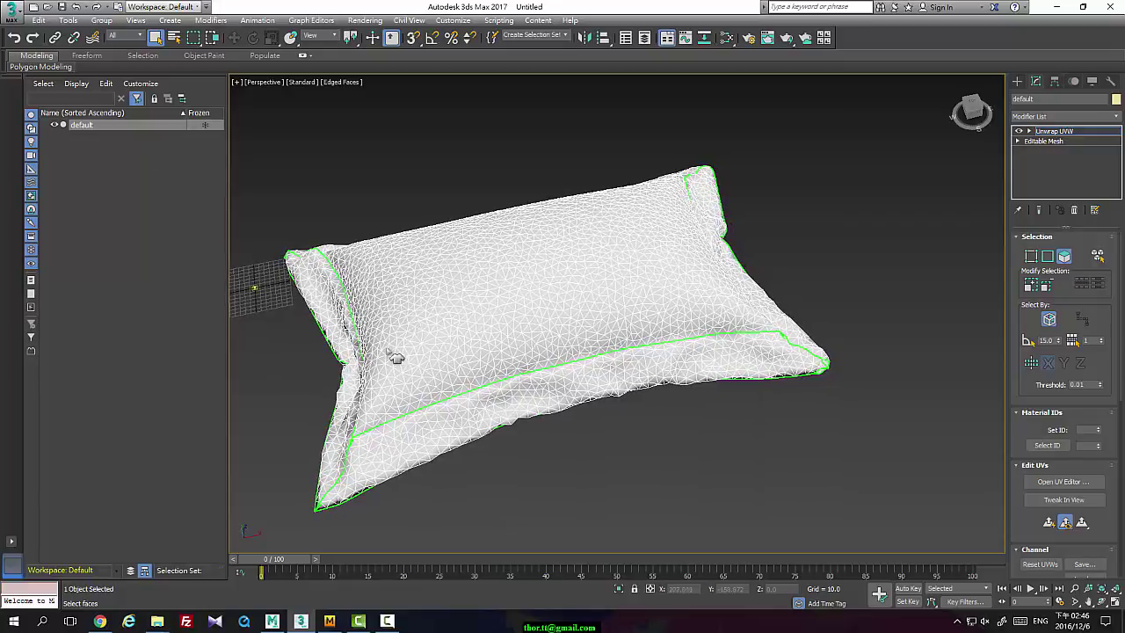
{"action": "left_click", "coordinate": [329, 620]}
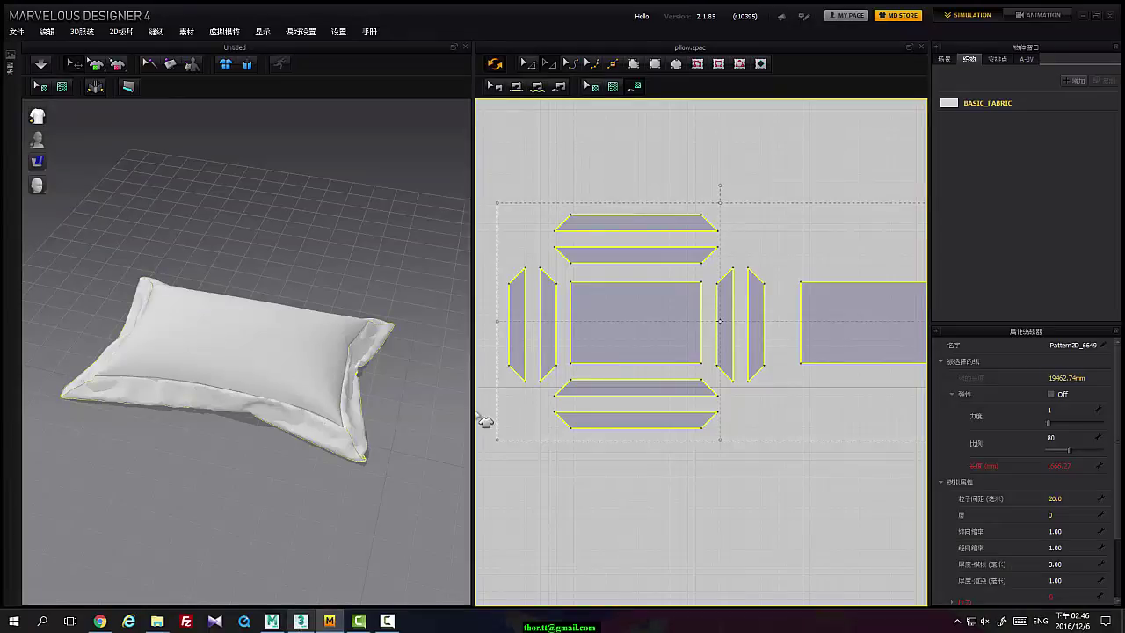
Switch to Mudbox and step the muscular male model down to subdivision level 0
{"action": "left_click", "coordinate": [271, 620]}
{"action": "key", "text": "shift+d"}
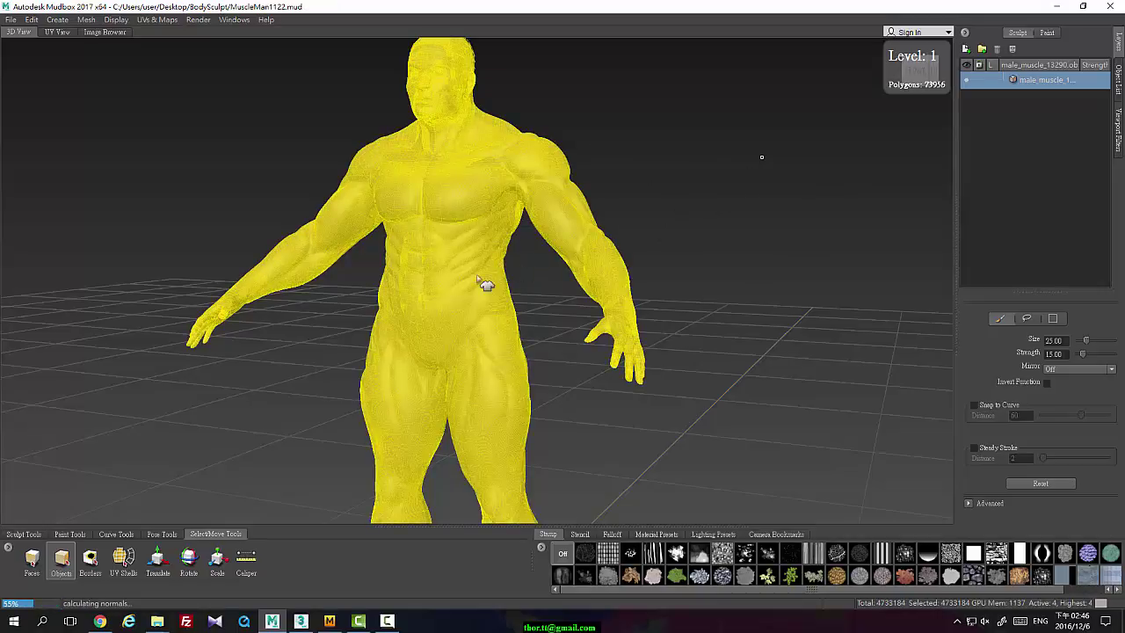
{"action": "key", "text": "Page_Down"}
{"action": "left_click_drag", "start_coordinate": [669, 210], "coordinate": [595, 211], "text": "alt"}
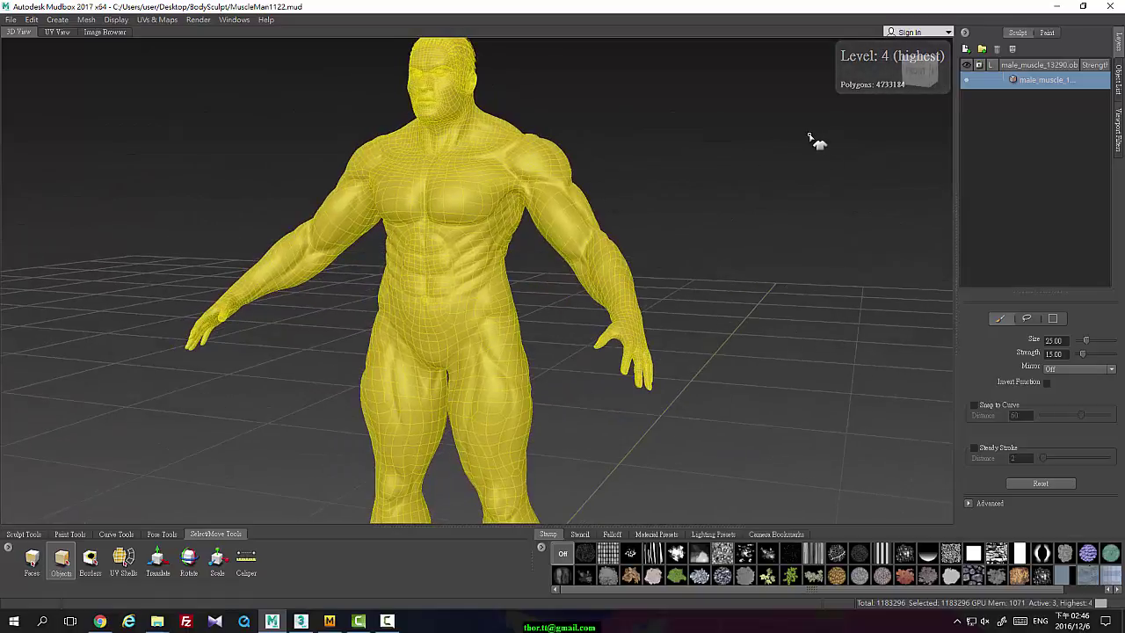
{"action": "key", "text": "Page_Down"}
{"action": "key", "text": "Page_Down"}
{"action": "key", "text": "Page_Down"}
{"action": "key", "text": "Page_Down"}
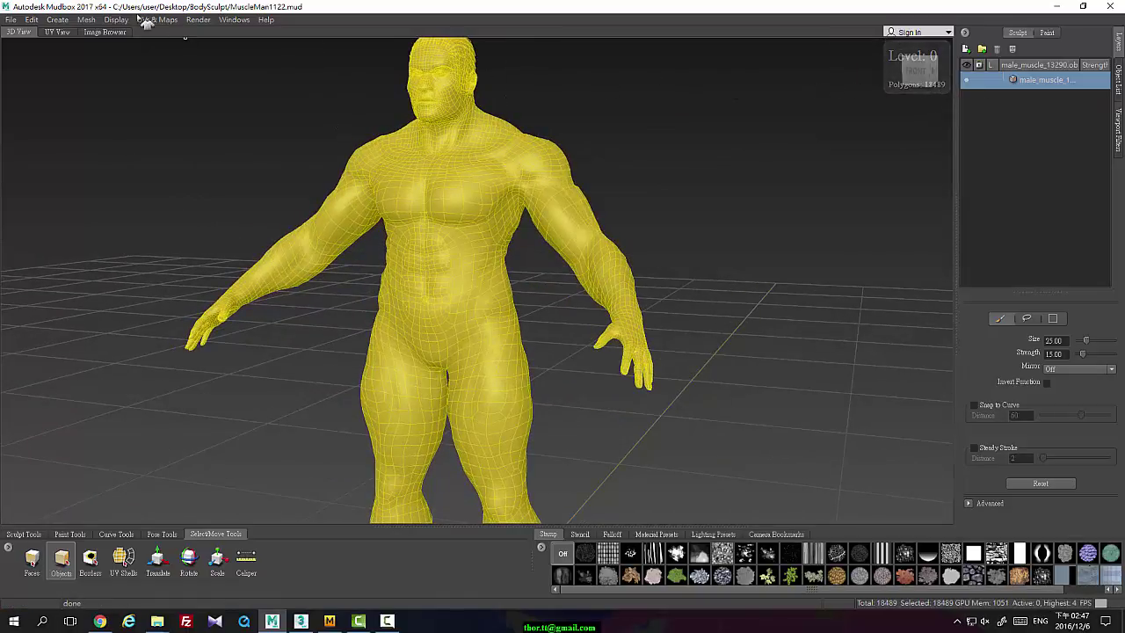
Export the selected male body mesh as an OBJ file named 1206a in the BodySculpt folder
{"action": "left_click", "coordinate": [13, 20]}
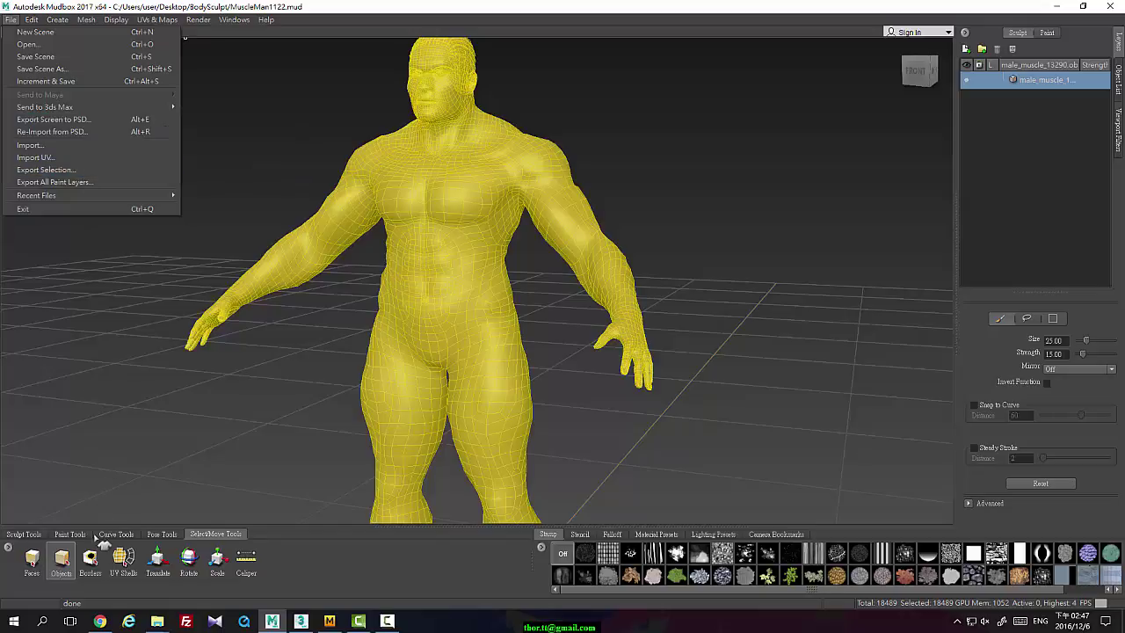
{"action": "left_click", "coordinate": [61, 562]}
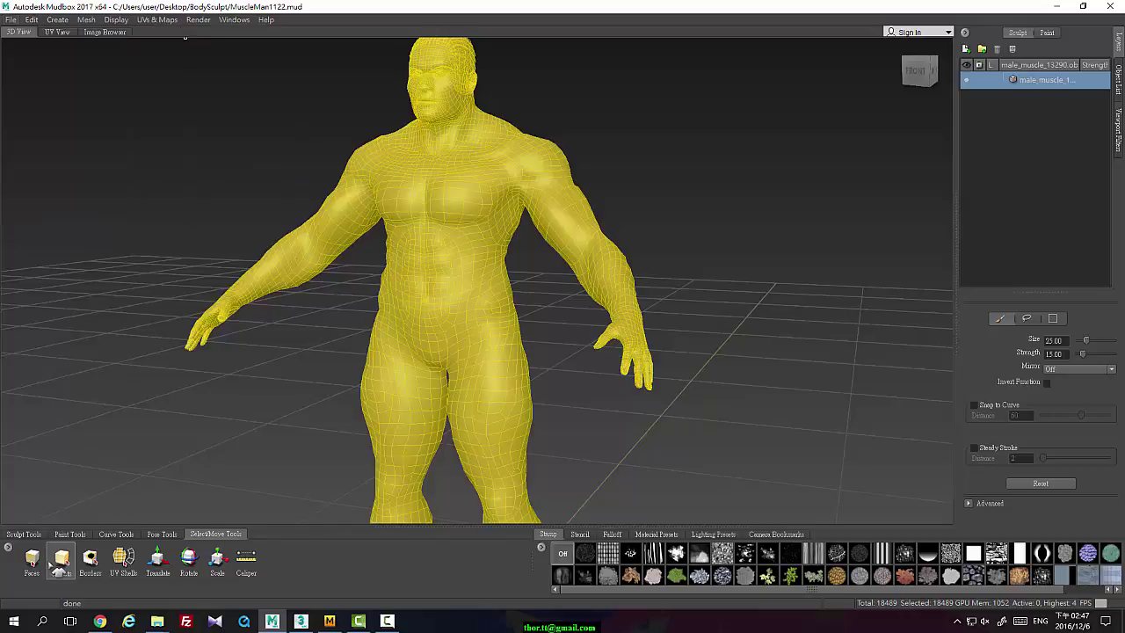
{"action": "left_click", "coordinate": [13, 20]}
{"action": "left_click", "coordinate": [46, 168]}
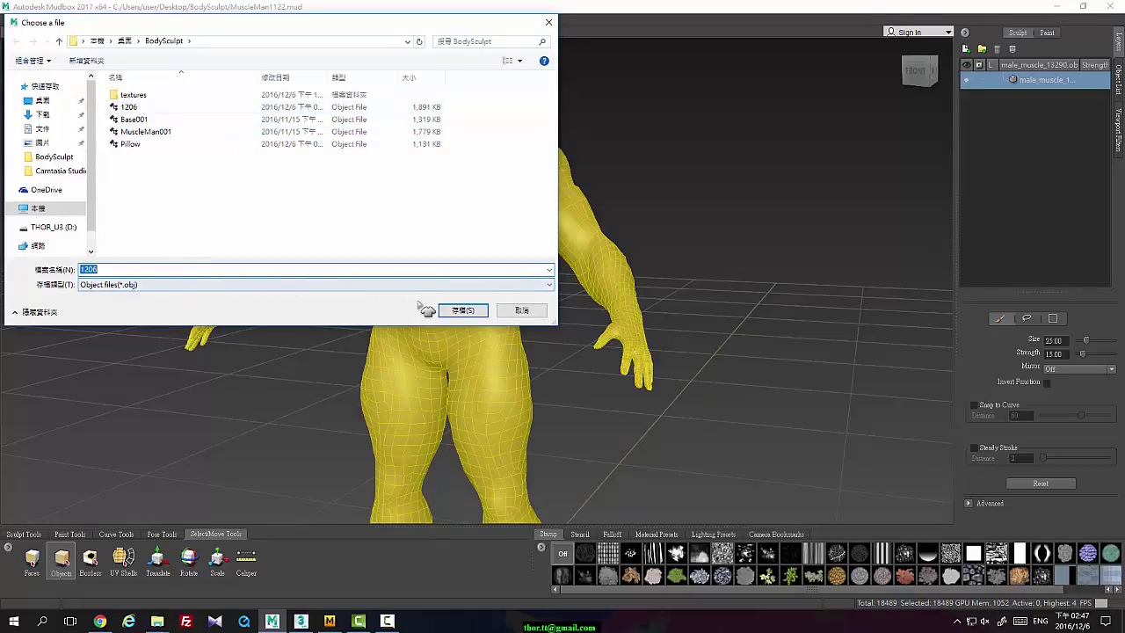
{"action": "left_click_drag", "start_coordinate": [468, 314], "coordinate": [246, 281]}
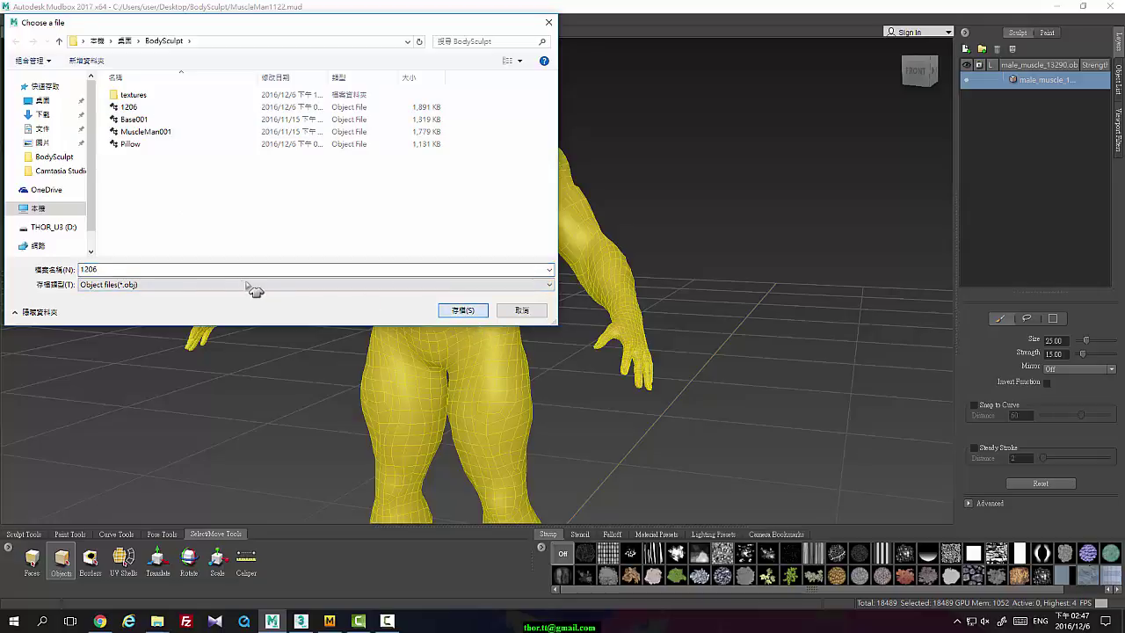
{"action": "left_click", "coordinate": [231, 274]}
{"action": "type", "text": "a"}
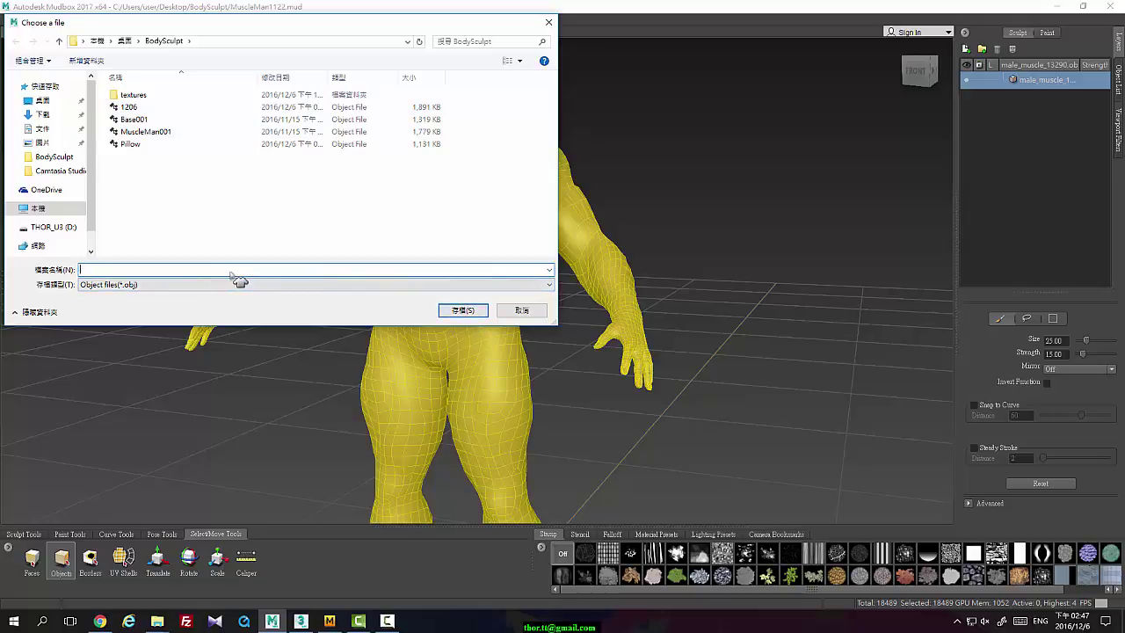
{"action": "type", "text": "1206a"}
{"action": "key", "text": "Return"}
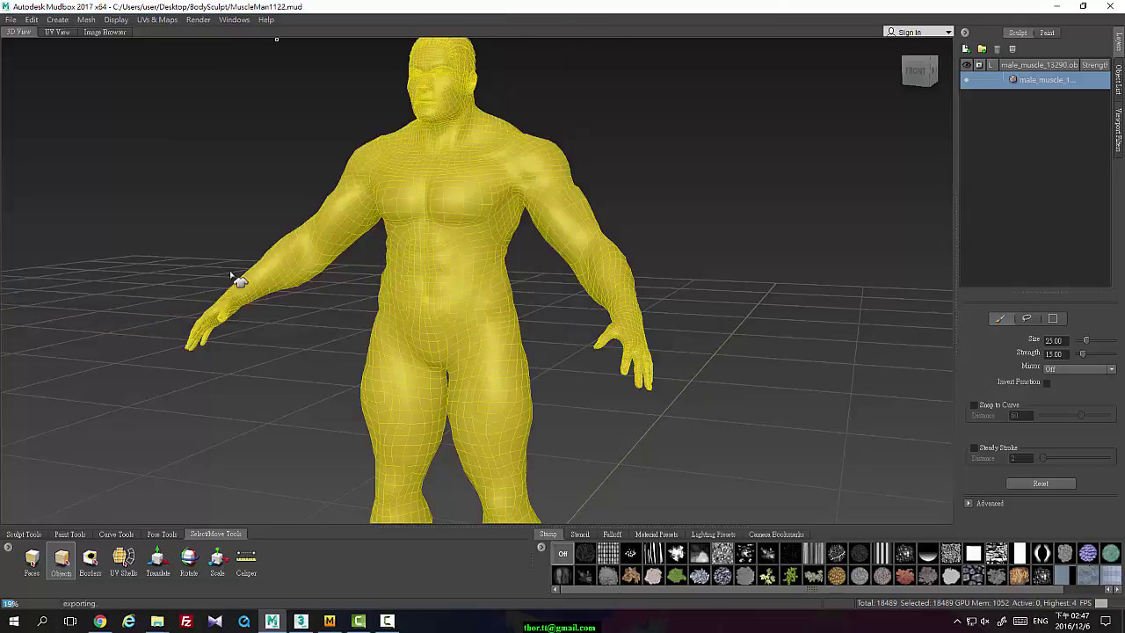
Switch to Marvelous Designer and start a new project, overwriting the saved pillow pattern file
{"action": "left_click", "coordinate": [329, 621]}
{"action": "left_click", "coordinate": [19, 33]}
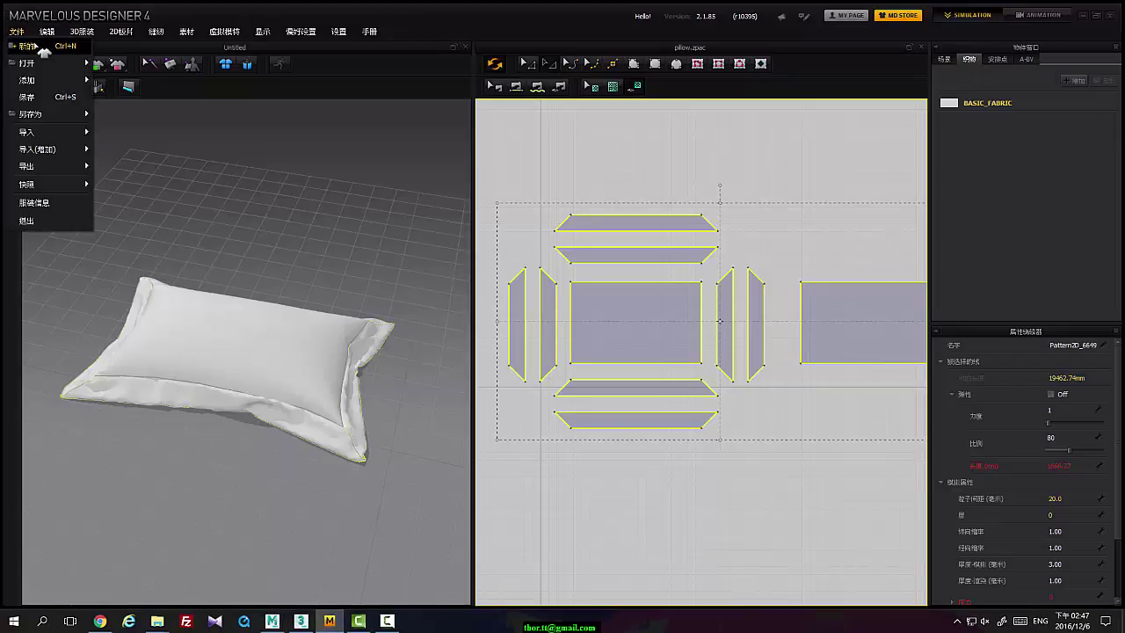
{"action": "left_click", "coordinate": [27, 46]}
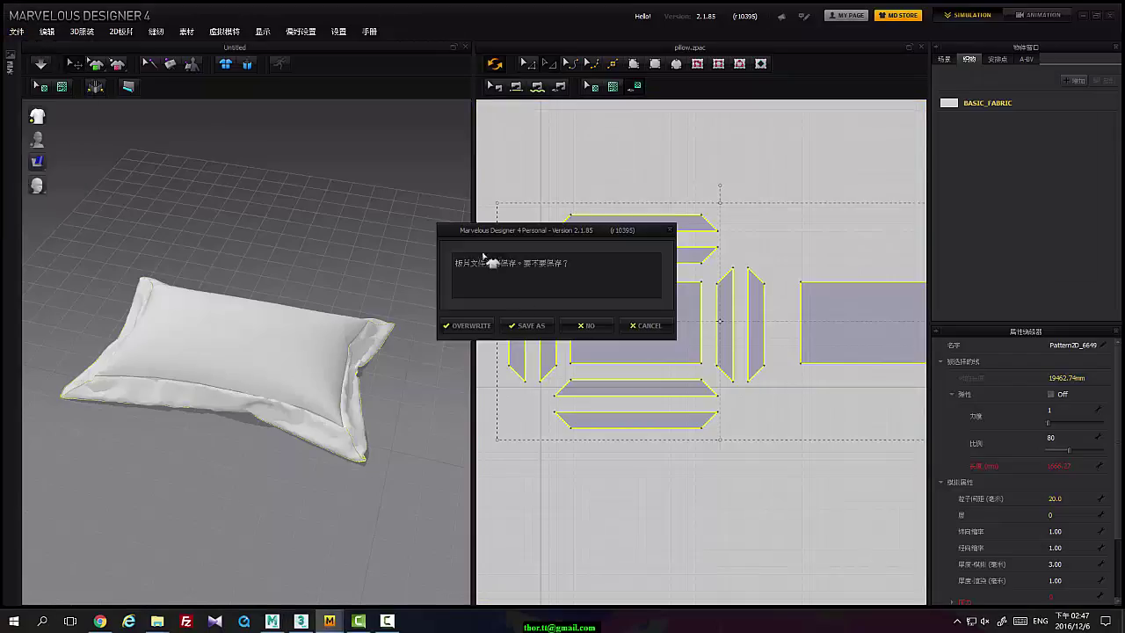
{"action": "left_click", "coordinate": [475, 325]}
{"action": "right_click_drag", "start_coordinate": [385, 227], "coordinate": [331, 239]}
{"action": "middle_click_drag", "start_coordinate": [356, 230], "coordinate": [337, 311]}
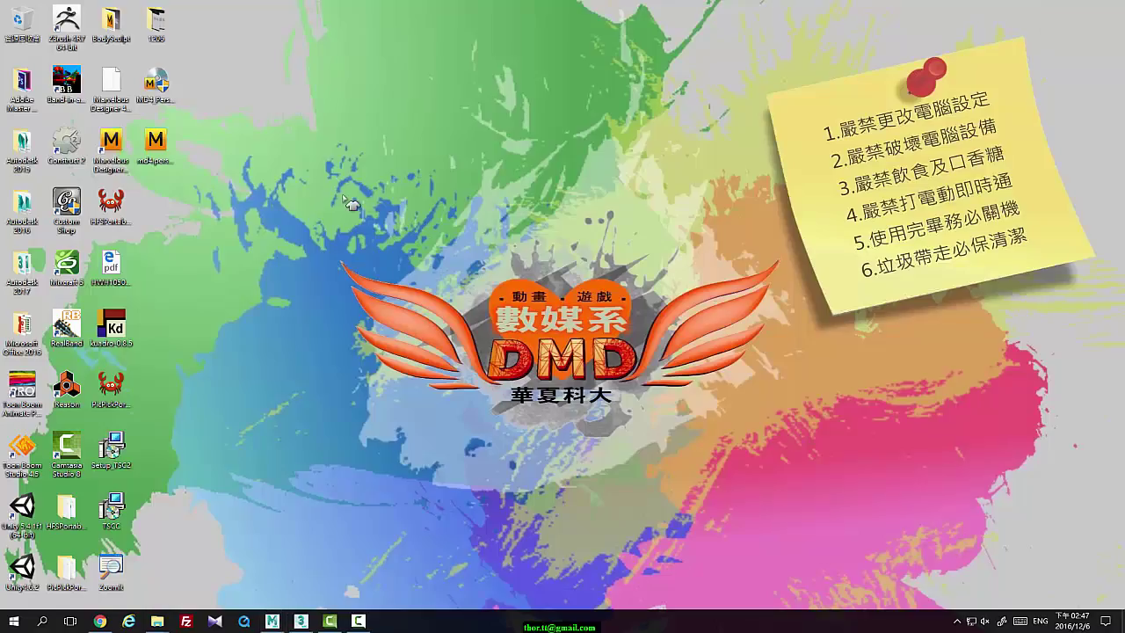
Relaunch Marvelous Designer from the desktop and accept the graphics options as set
{"action": "left_click", "coordinate": [112, 145]}
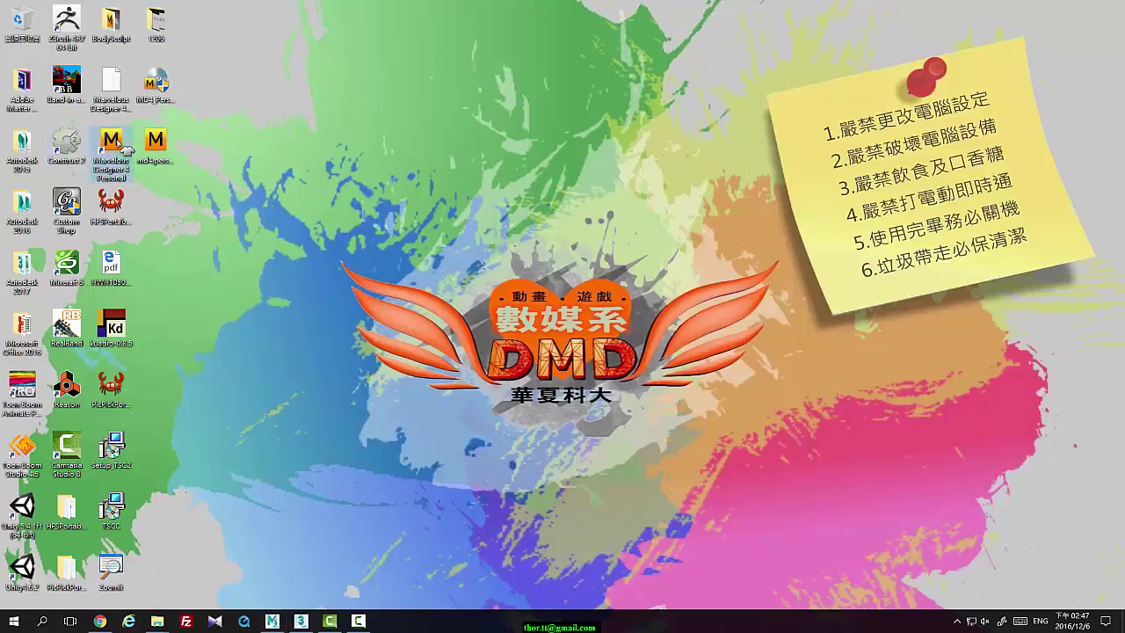
{"action": "double_click", "coordinate": [120, 146]}
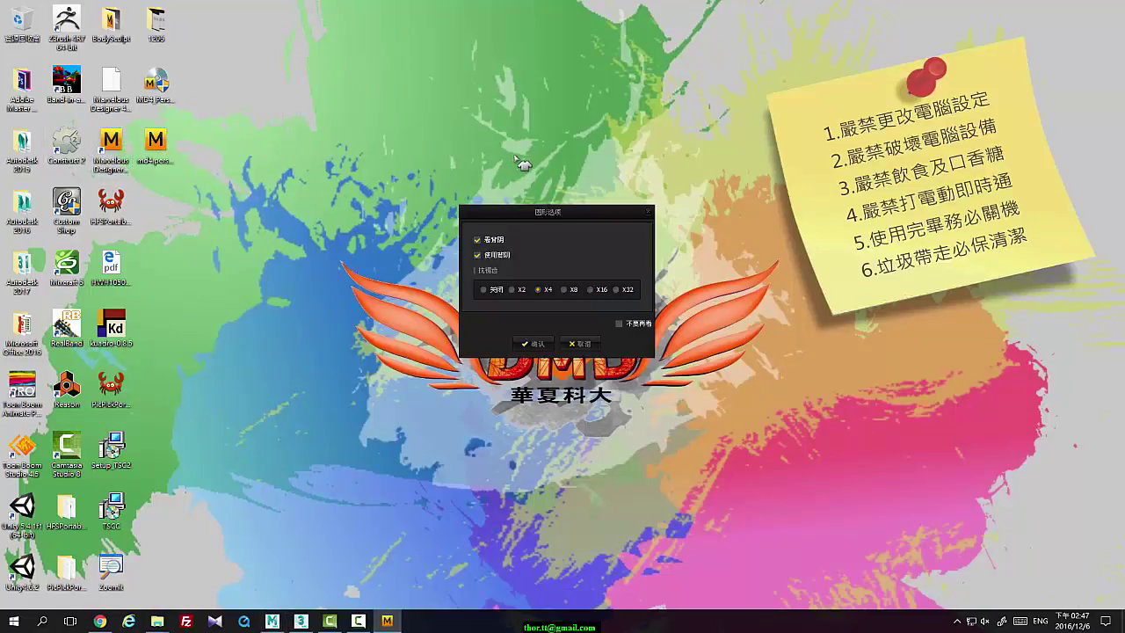
{"action": "left_click", "coordinate": [535, 343]}
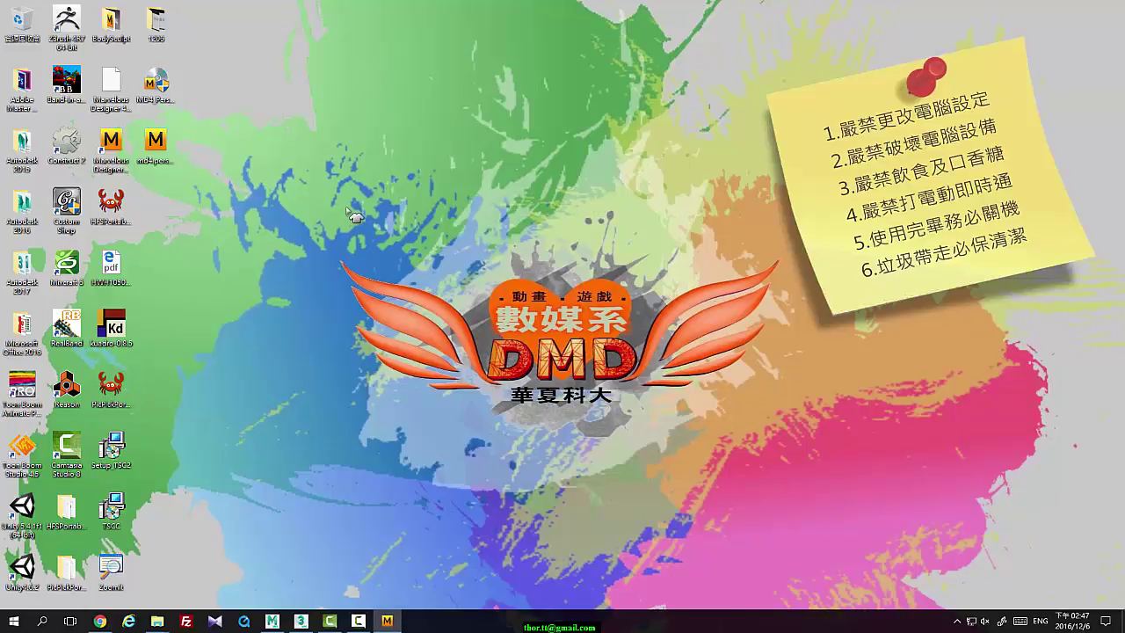
{"action": "left_click", "coordinate": [359, 620]}
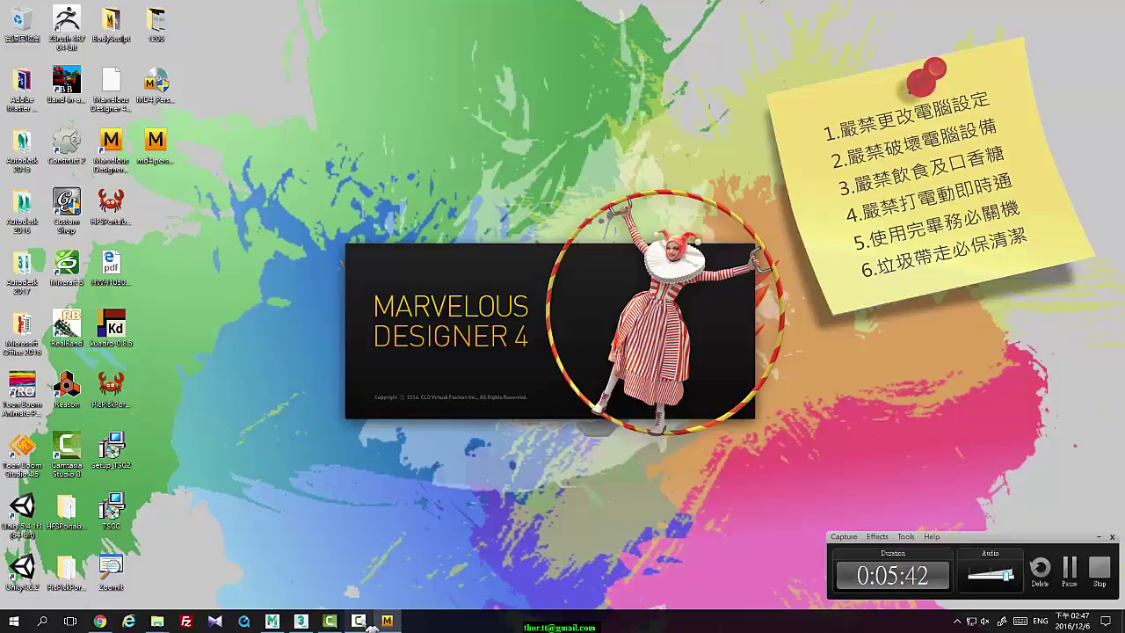
{"action": "left_click", "coordinate": [360, 620]}
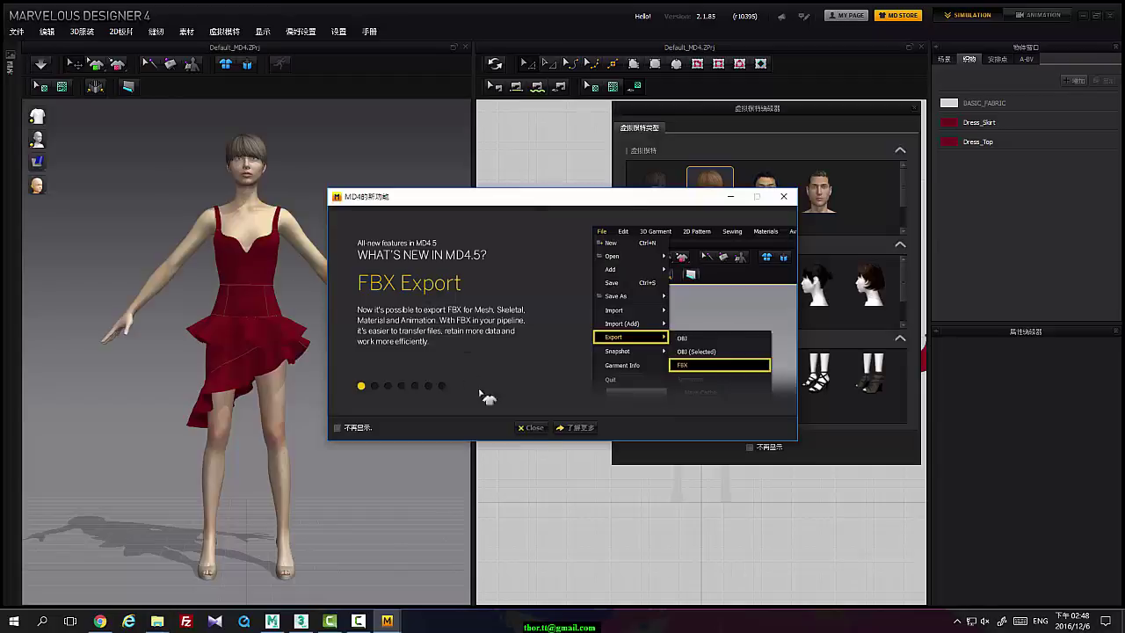
Dismiss the startup windows and clear the default scene by deleting all avatars and creating a new project
{"action": "left_click", "coordinate": [532, 427]}
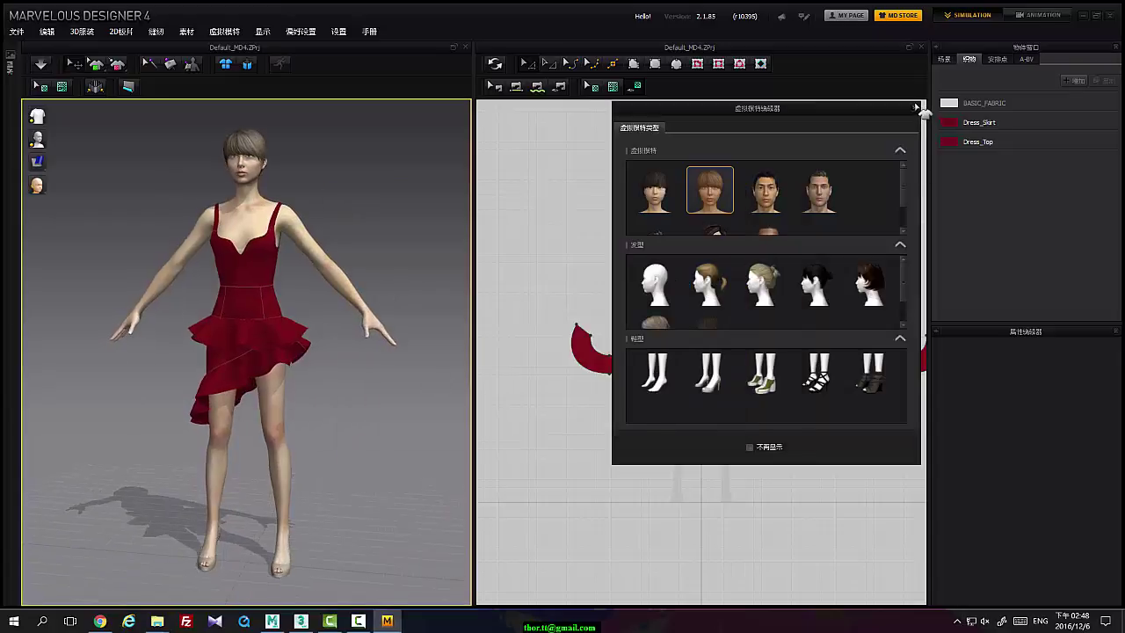
{"action": "left_click", "coordinate": [916, 107]}
{"action": "left_click", "coordinate": [225, 32]}
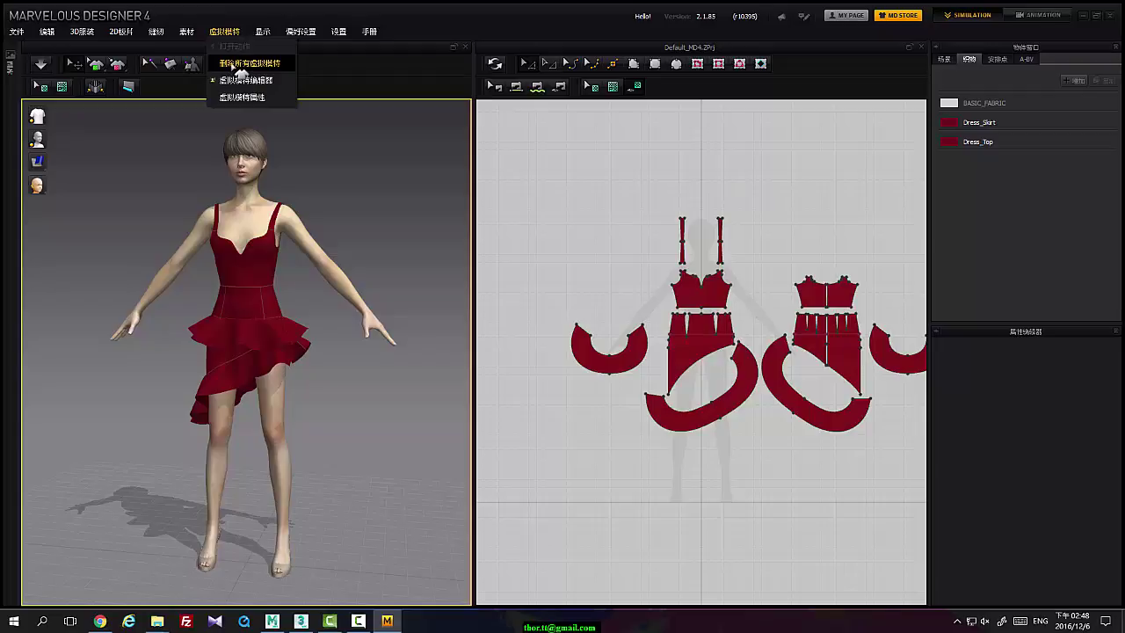
{"action": "left_click", "coordinate": [237, 64]}
{"action": "left_click", "coordinate": [16, 32]}
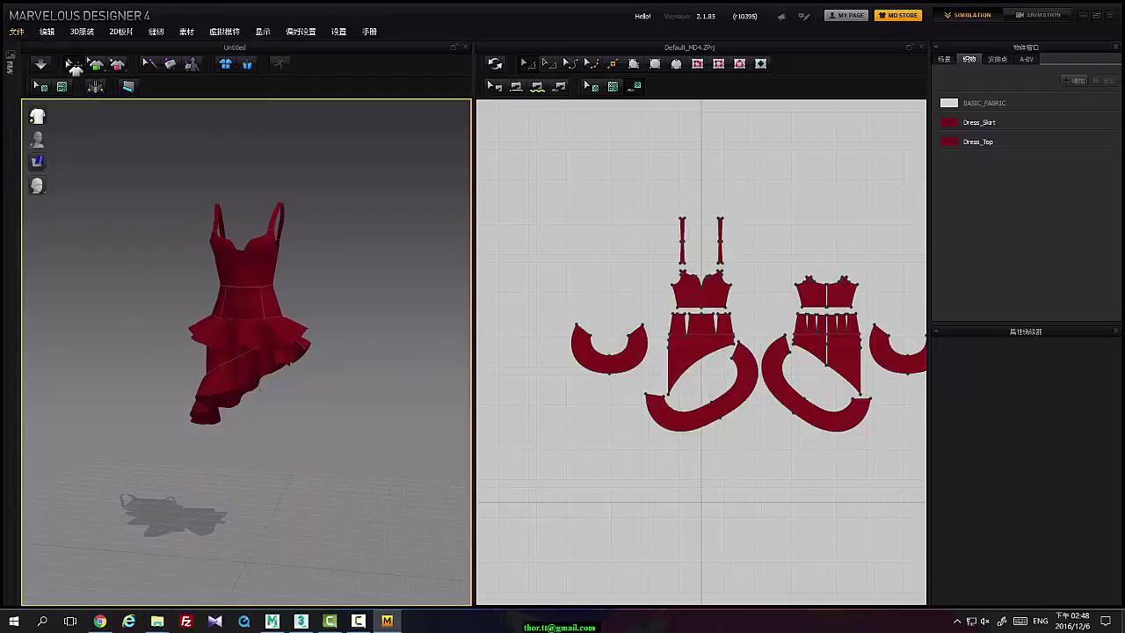
{"action": "left_click", "coordinate": [15, 31]}
Import 1206a.obj from the BodySculpt folder as an avatar with automatic scaling
{"action": "mouse_move", "coordinate": [37, 141]}
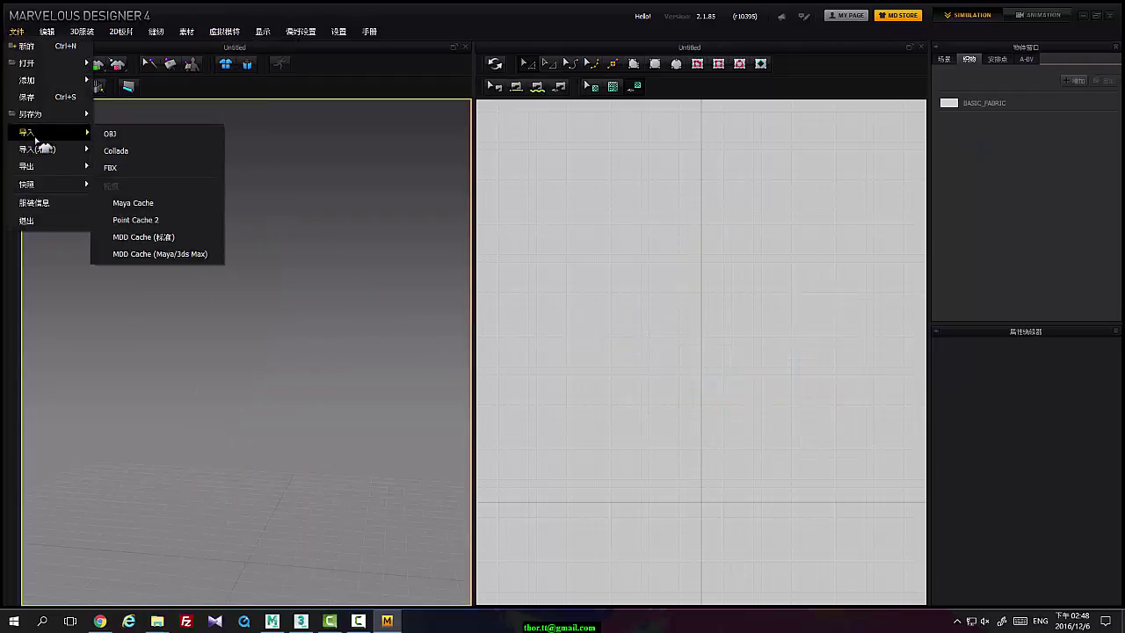
{"action": "left_click", "coordinate": [128, 138]}
{"action": "left_click", "coordinate": [133, 106]}
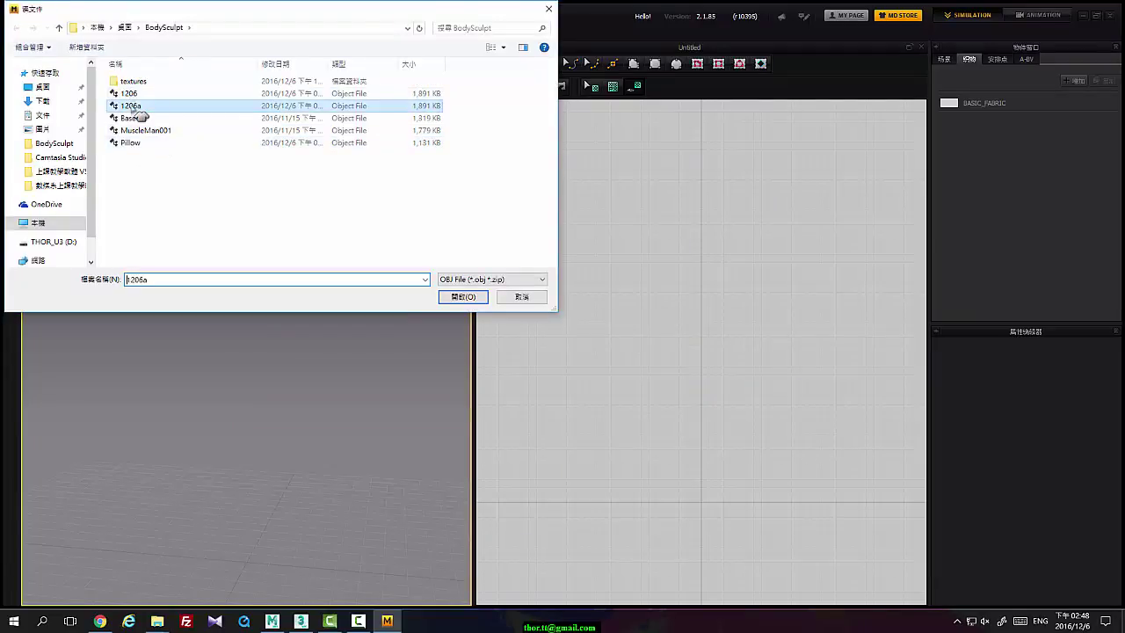
{"action": "double_click", "coordinate": [131, 108]}
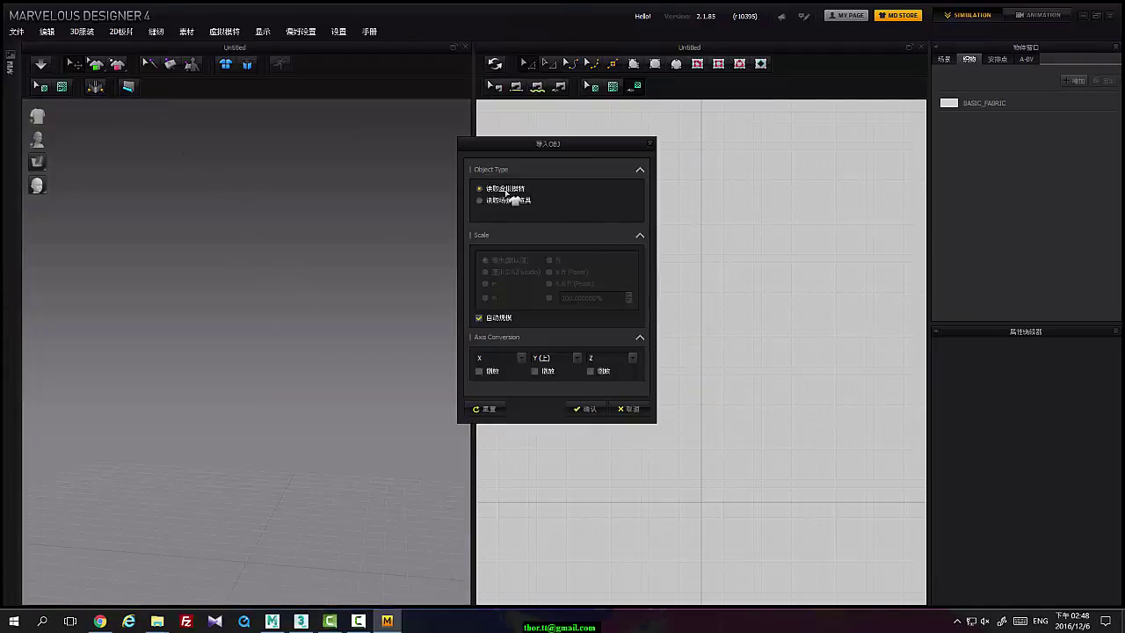
{"action": "left_click", "coordinate": [587, 409]}
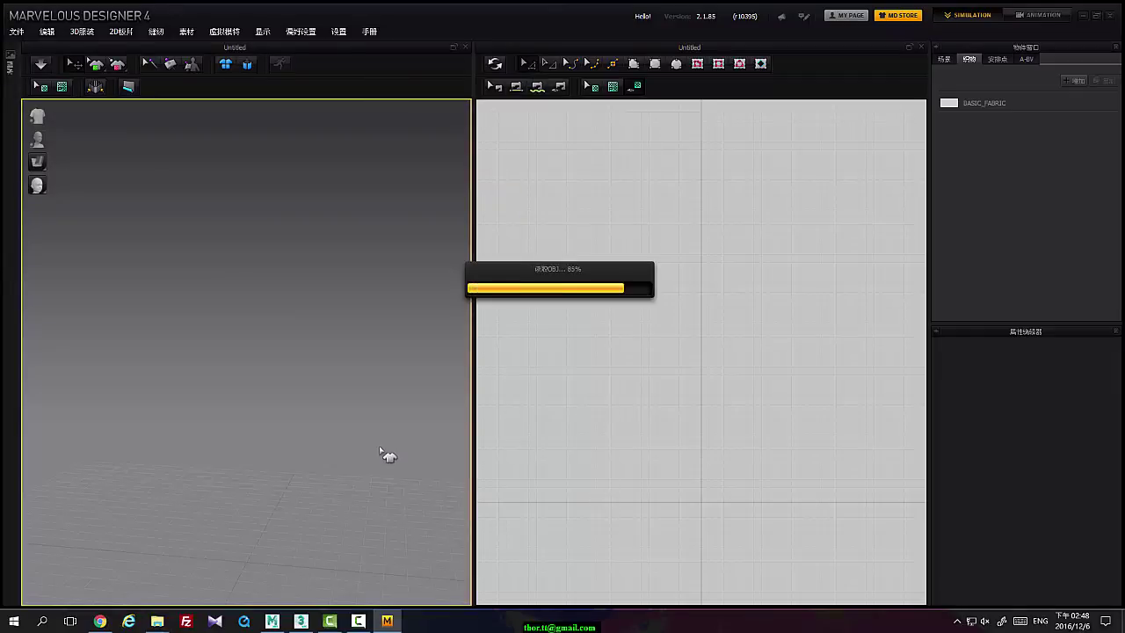
{"action": "mouse_move", "coordinate": [342, 419]}
{"action": "right_mouse_down"}
{"action": "mouse_move", "coordinate": [408, 434]}
{"action": "mouse_move", "coordinate": [334, 436]}
{"action": "mouse_move", "coordinate": [349, 430]}
{"action": "right_mouse_up"}
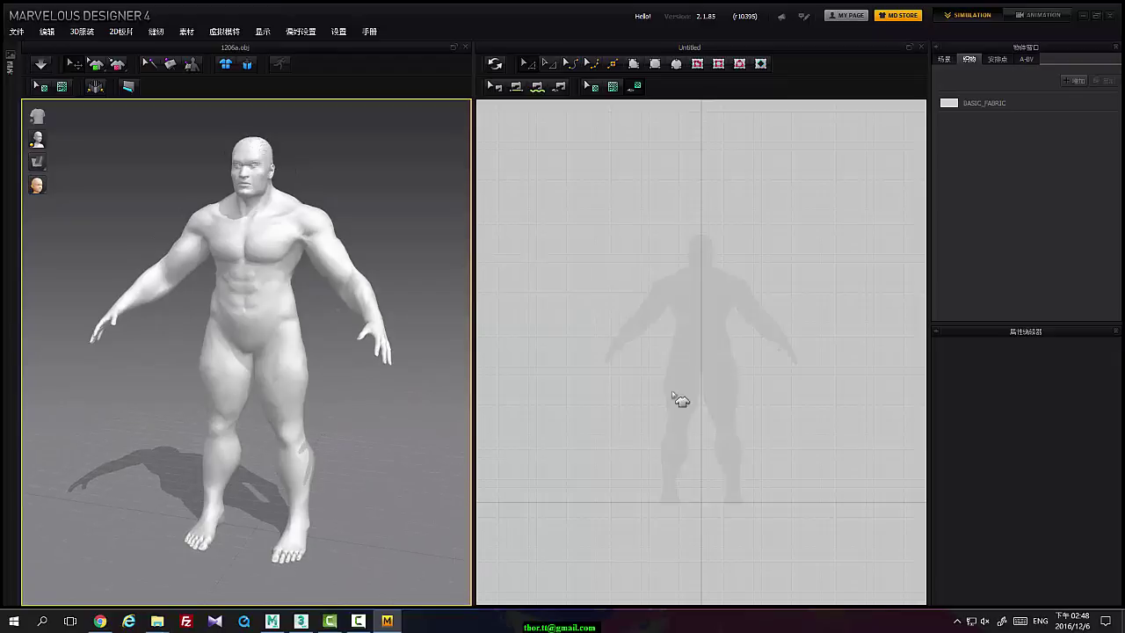
Draw a closed polygon pattern for half of a sleeveless top over the avatar silhouette, from the shoulder strap to the waist along the centre line
{"action": "scroll", "coordinate": [694, 307], "scroll_direction": "up", "scroll_amount": 5}
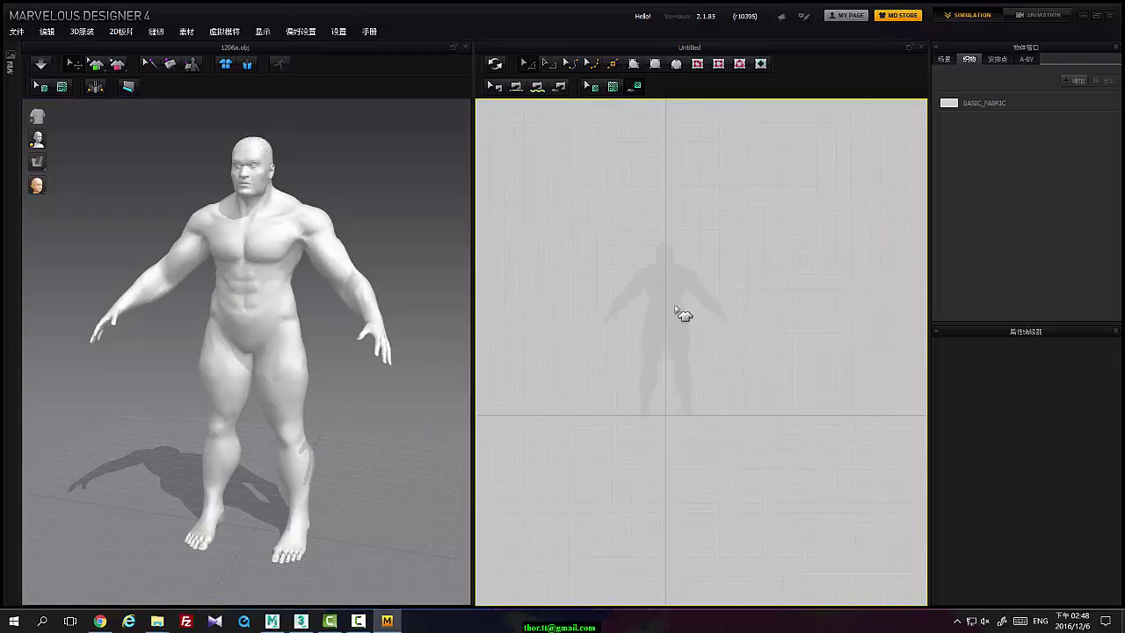
{"action": "scroll", "coordinate": [674, 308], "scroll_direction": "down", "scroll_amount": 2}
{"action": "middle_click_drag", "start_coordinate": [675, 308], "coordinate": [722, 296]}
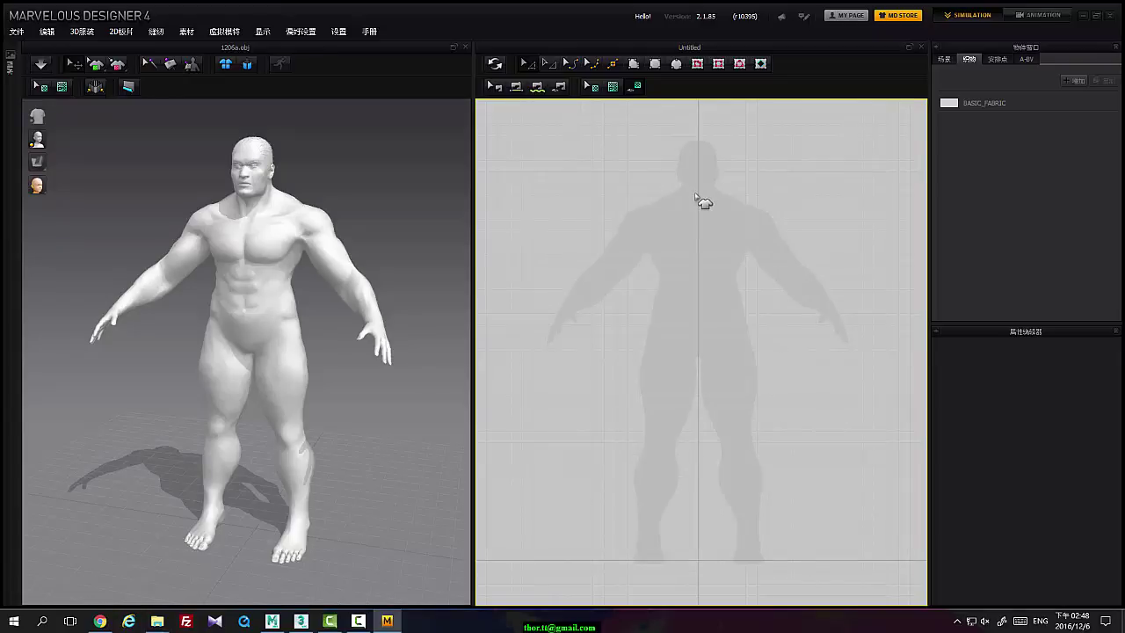
{"action": "scroll", "coordinate": [661, 204], "scroll_direction": "up", "scroll_amount": 3}
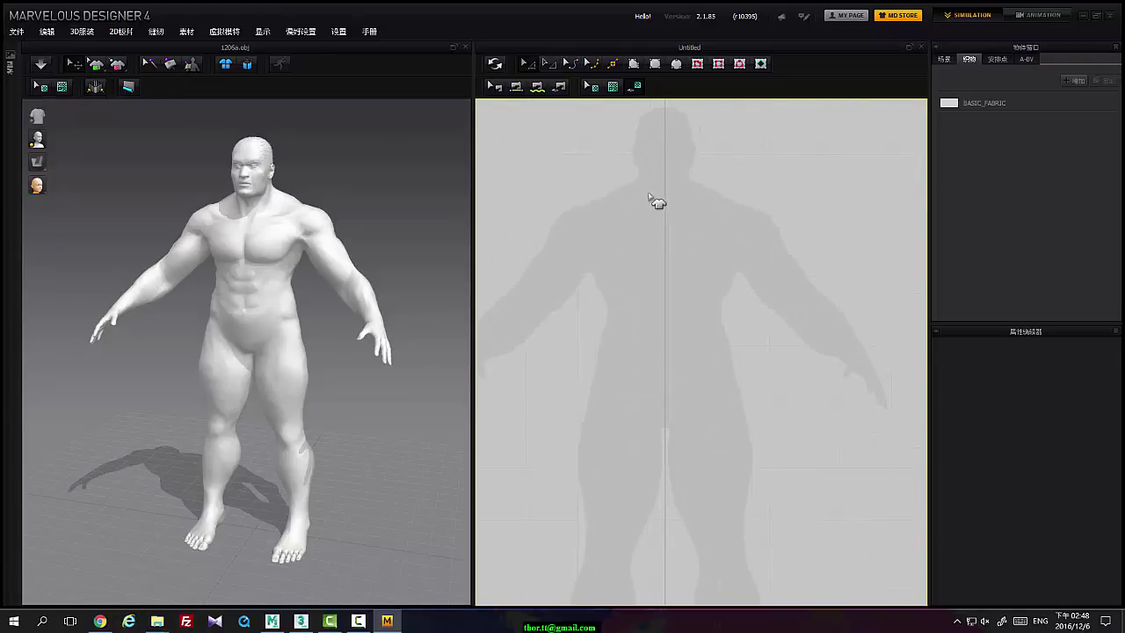
{"action": "scroll", "coordinate": [651, 199], "scroll_direction": "up", "scroll_amount": 2}
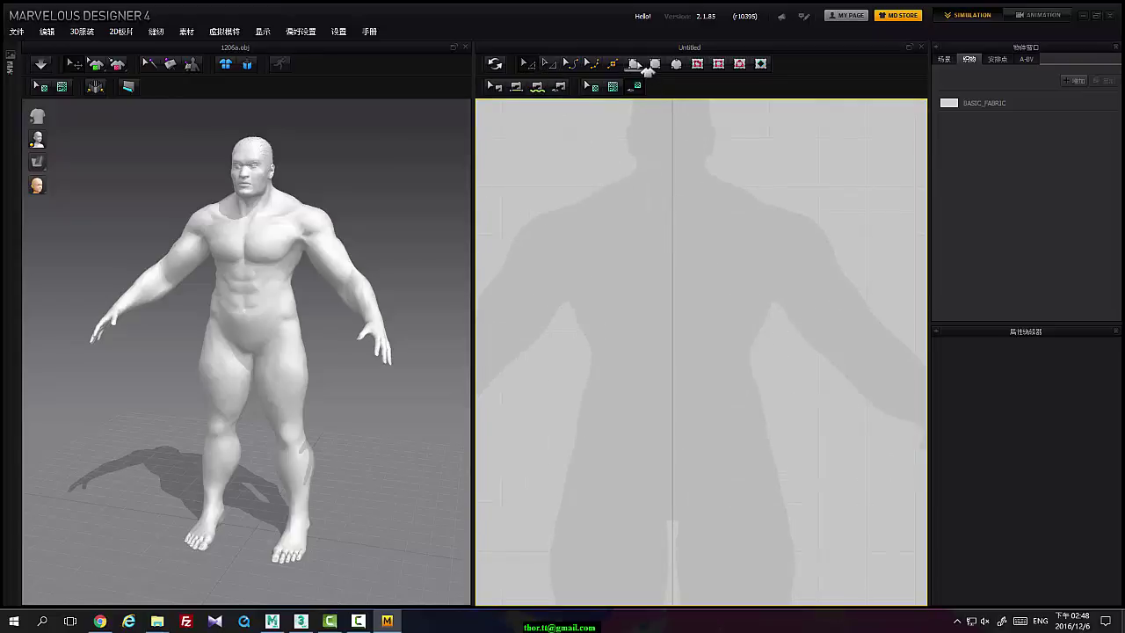
{"action": "left_click", "coordinate": [634, 64]}
{"action": "middle_click_drag", "start_coordinate": [646, 174], "coordinate": [668, 174]}
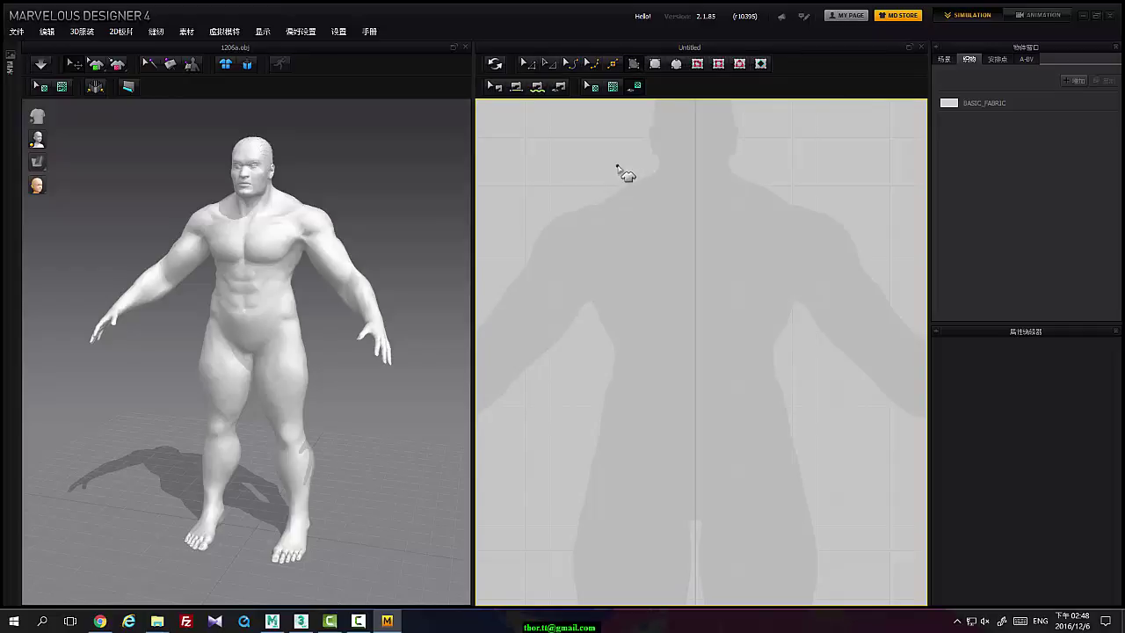
{"action": "left_click", "coordinate": [612, 152]}
{"action": "left_click", "coordinate": [631, 151]}
{"action": "left_click", "coordinate": [645, 206]}
{"action": "left_click", "coordinate": [693, 244]}
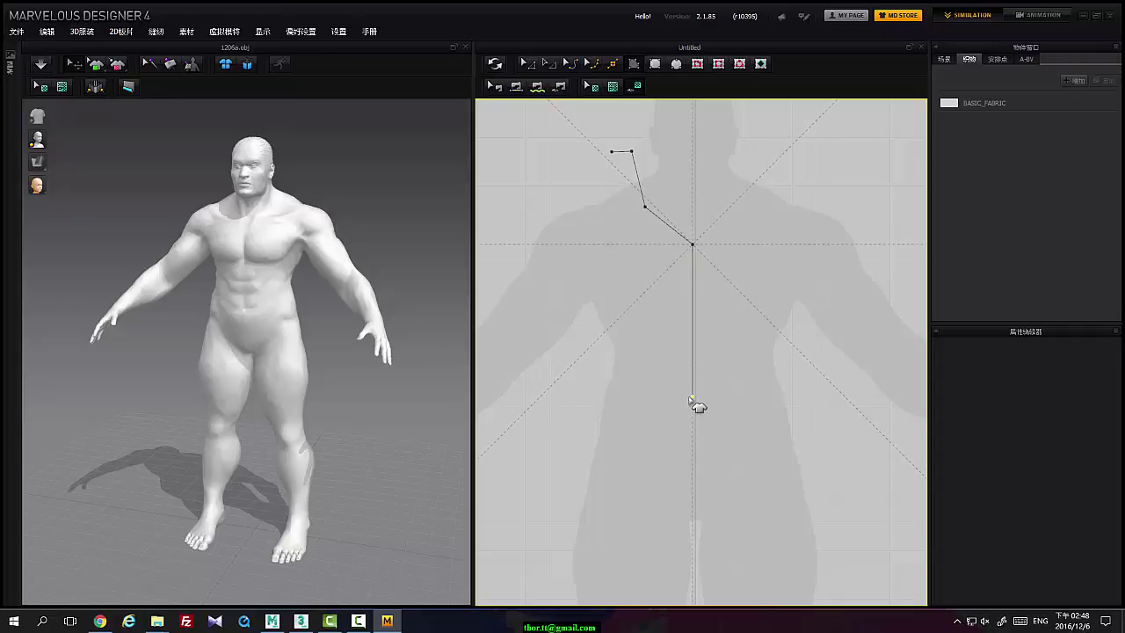
{"action": "left_click", "coordinate": [692, 429]}
{"action": "left_click", "coordinate": [589, 428]}
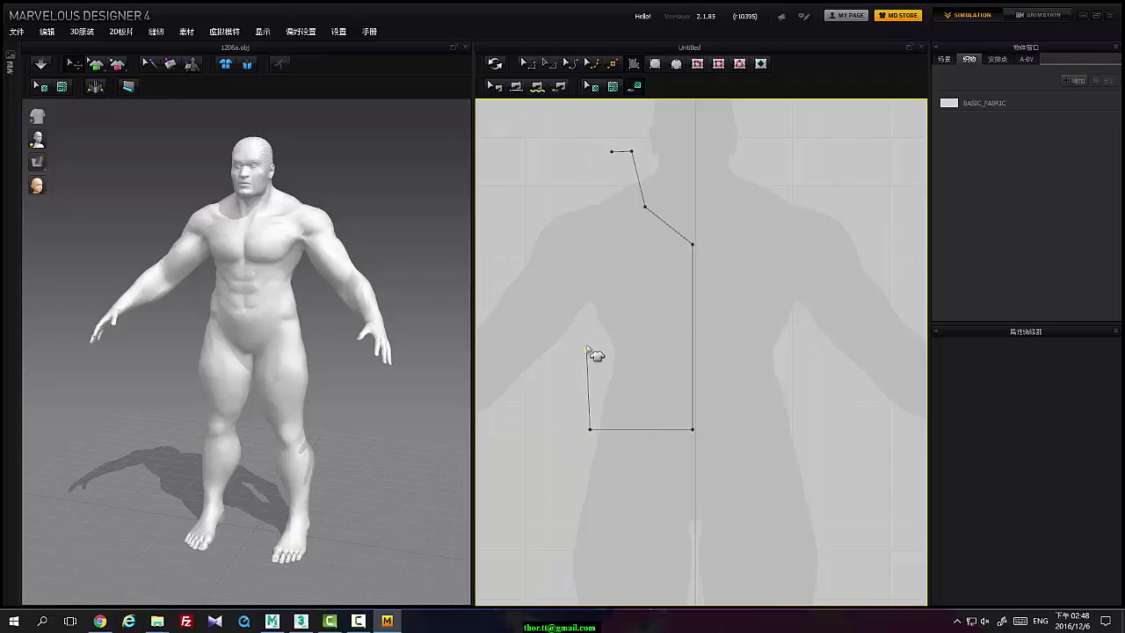
{"action": "left_click", "coordinate": [589, 310]}
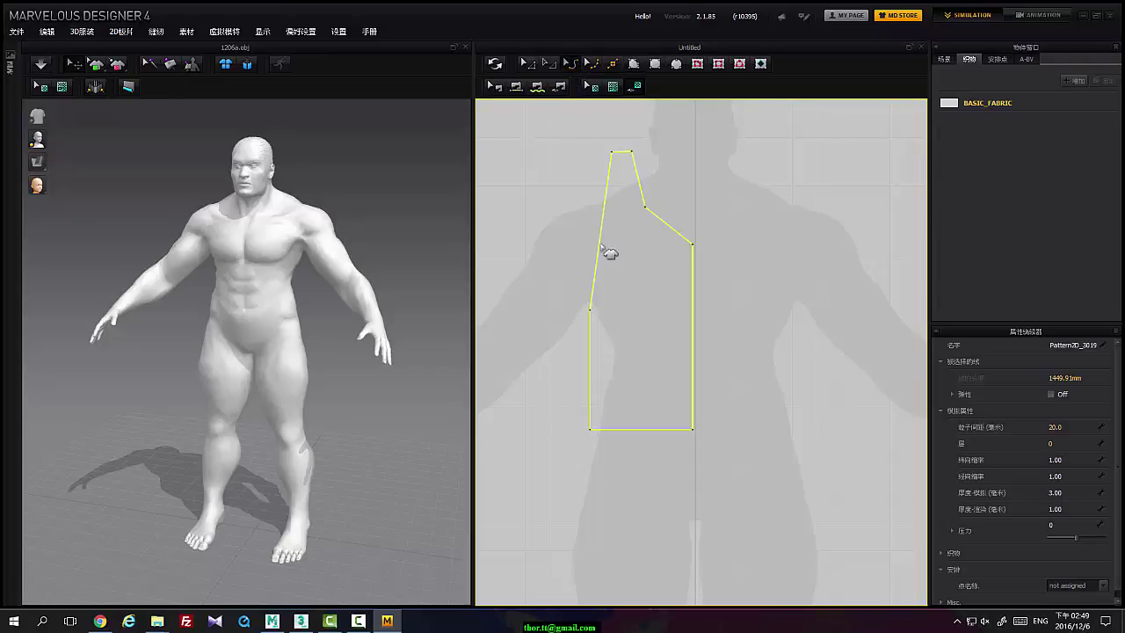
Curve the armhole edge and the two neckline edges of the half-top pattern
{"action": "left_click_drag", "start_coordinate": [602, 256], "coordinate": [668, 251]}
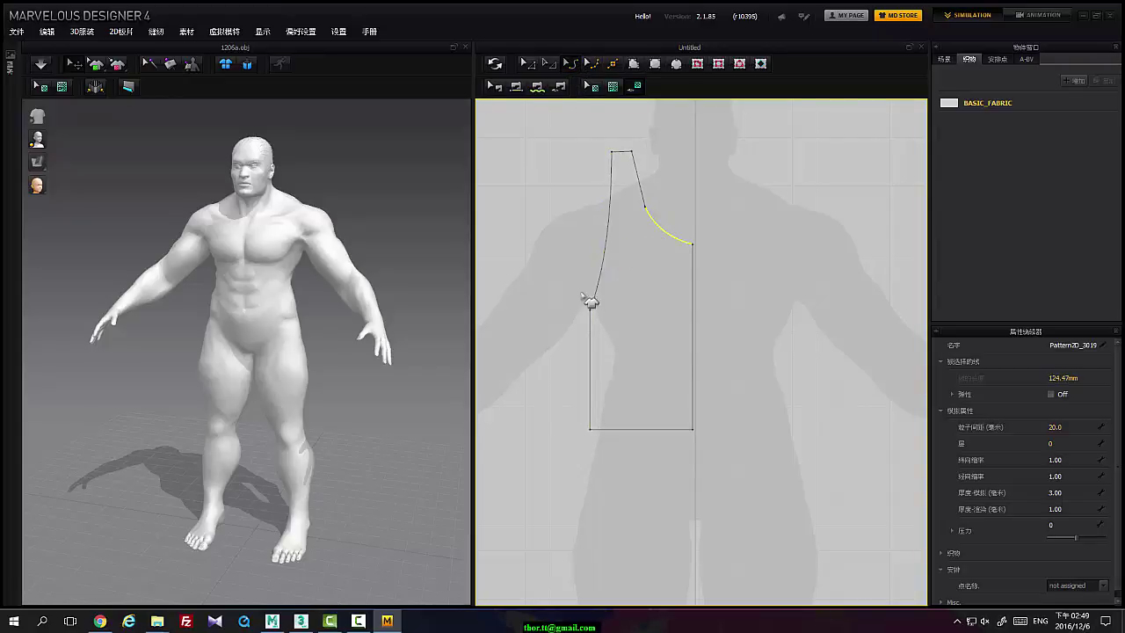
{"action": "left_click", "coordinate": [634, 178]}
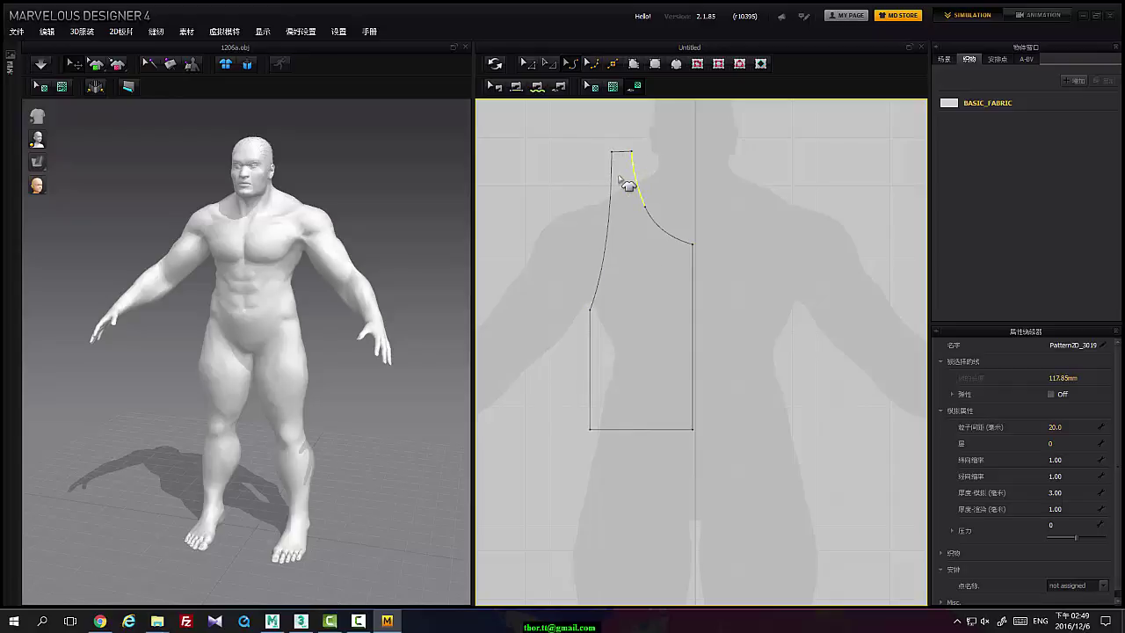
{"action": "middle_click_drag", "start_coordinate": [689, 300], "coordinate": [660, 326]}
{"action": "left_click", "coordinate": [551, 64]}
{"action": "left_click", "coordinate": [615, 309]}
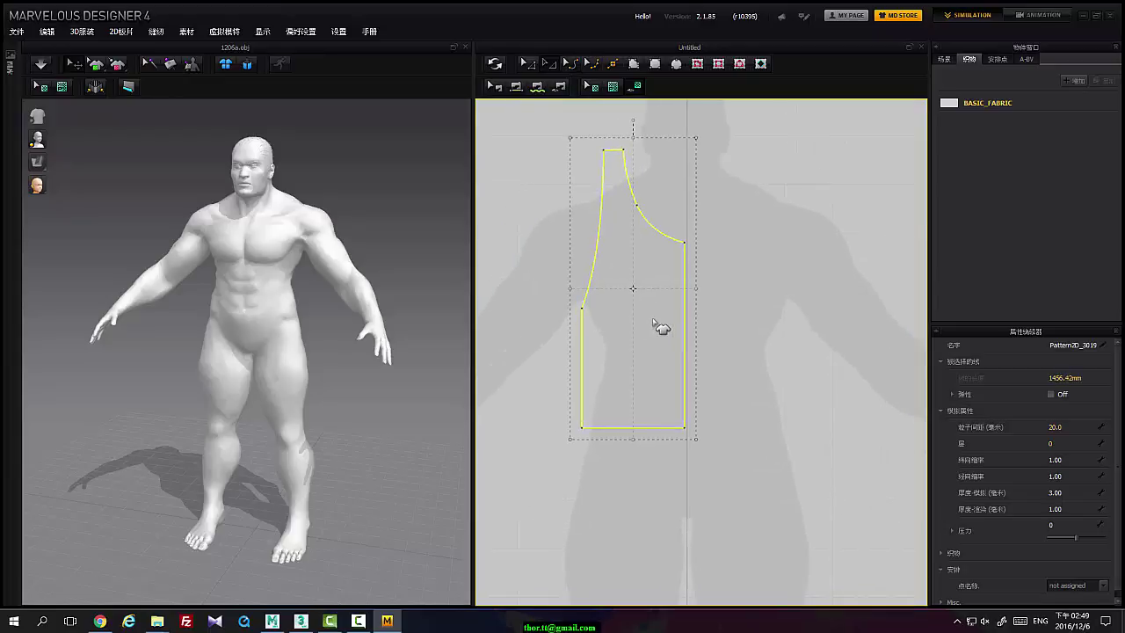
{"action": "right_click", "coordinate": [654, 321]}
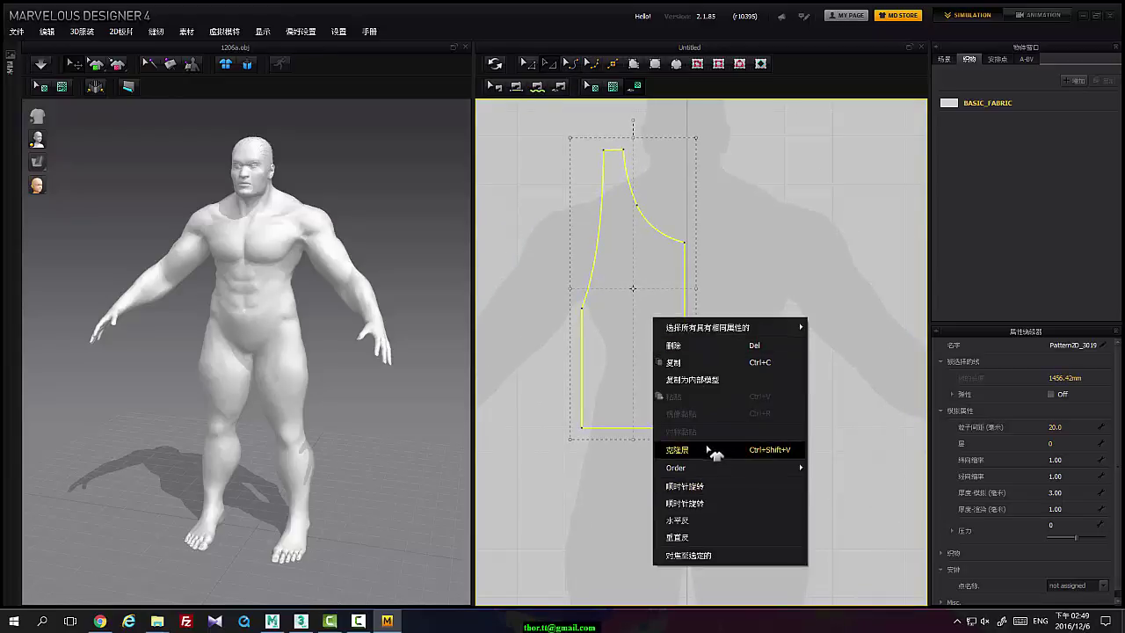
{"action": "left_click", "coordinate": [798, 237]}
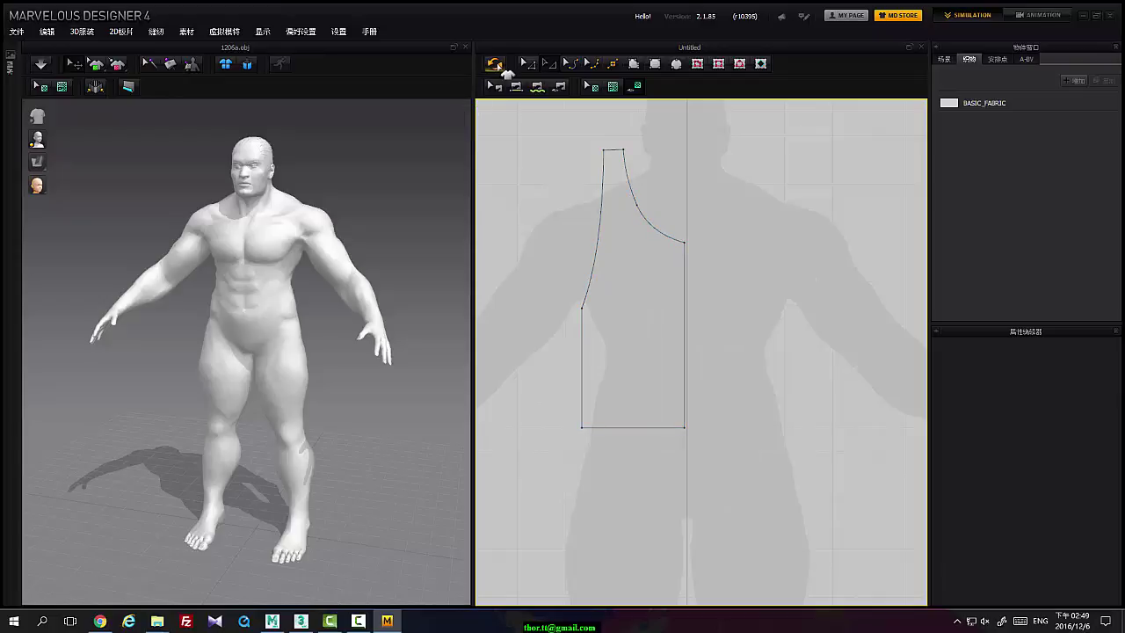
{"action": "left_click", "coordinate": [659, 319]}
{"action": "right_click", "coordinate": [654, 312]}
{"action": "mouse_move", "coordinate": [708, 460]}
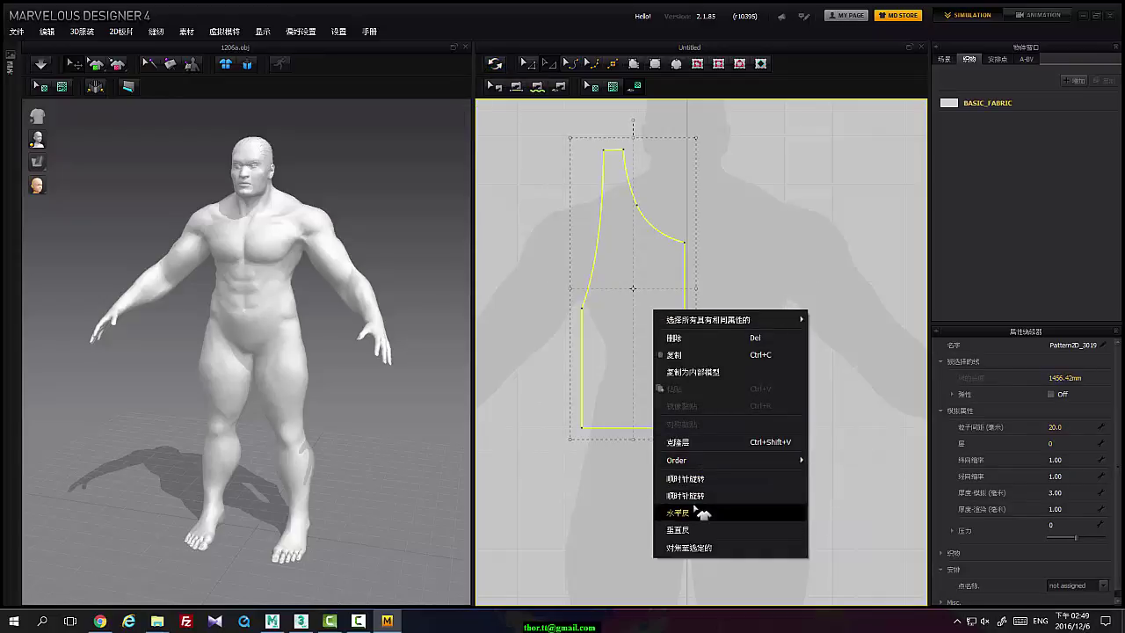
{"action": "left_click", "coordinate": [821, 186]}
Synchronize the half-top pattern into the 3D garment window
{"action": "left_click", "coordinate": [497, 65]}
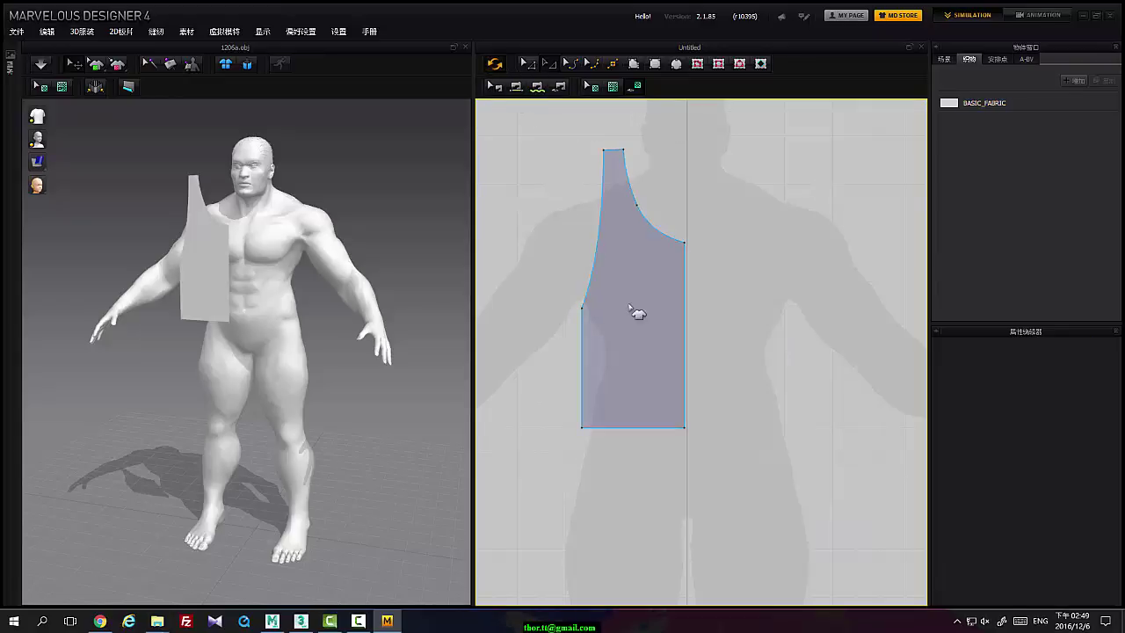
{"action": "left_click", "coordinate": [652, 284]}
{"action": "right_click", "coordinate": [647, 277]}
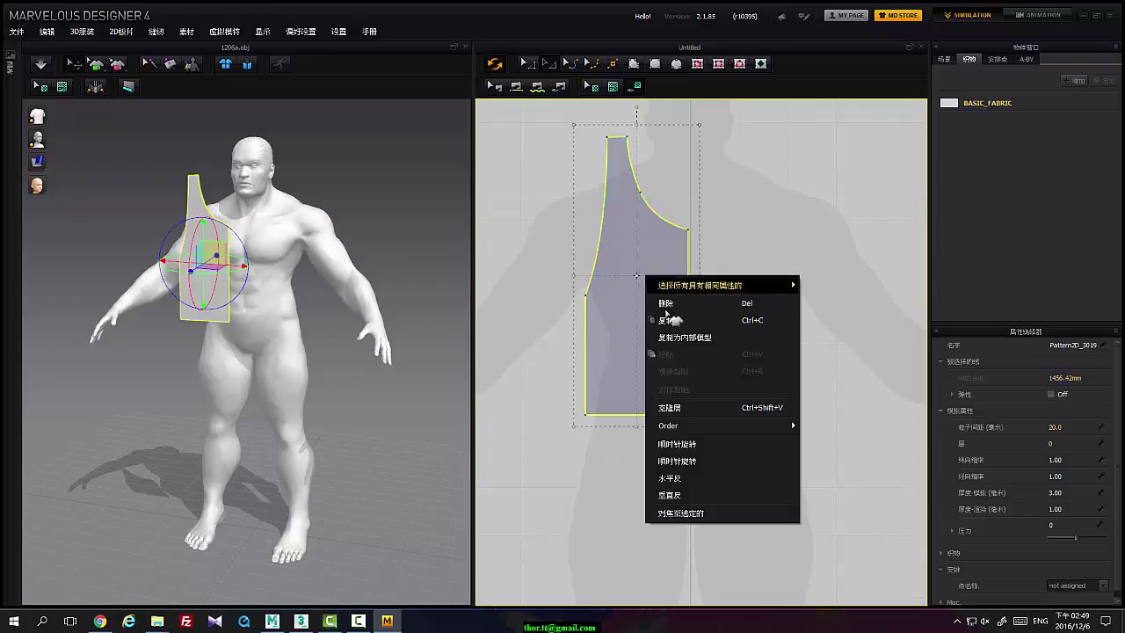
{"action": "left_click", "coordinate": [803, 238]}
{"action": "left_click", "coordinate": [682, 260]}
{"action": "middle_click_drag", "start_coordinate": [655, 284], "coordinate": [636, 280]}
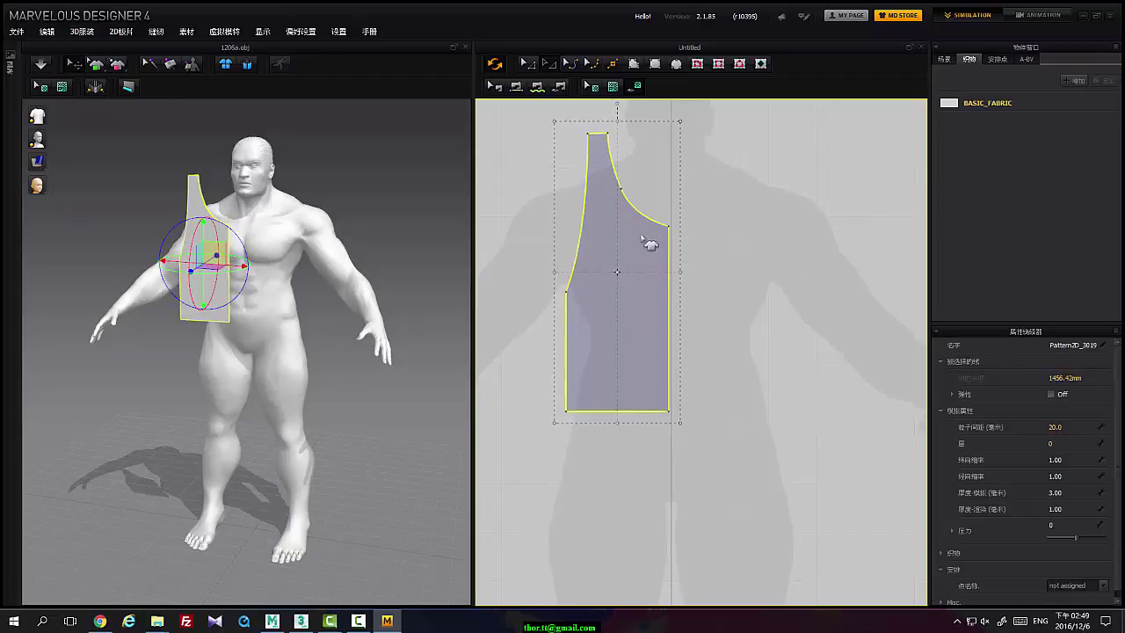
{"action": "right_click_drag", "start_coordinate": [642, 237], "coordinate": [615, 239]}
{"action": "right_click", "coordinate": [618, 265]}
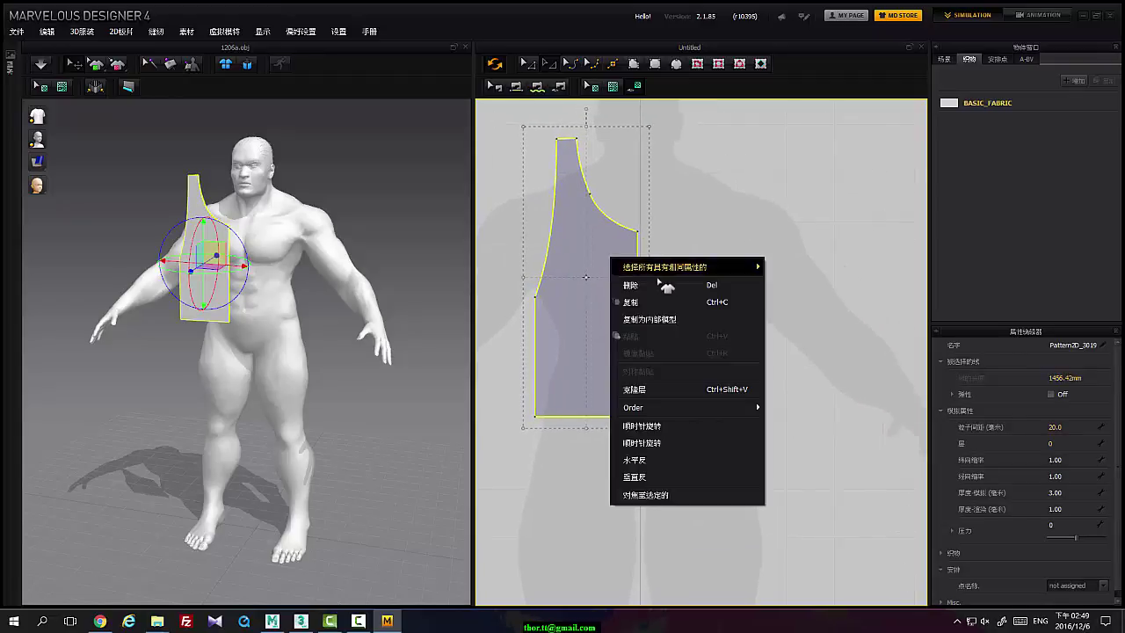
{"action": "left_click", "coordinate": [778, 216]}
Copy the half-top pattern and symmetric-paste it as a linked mirrored half just across the centre line
{"action": "left_click", "coordinate": [545, 279]}
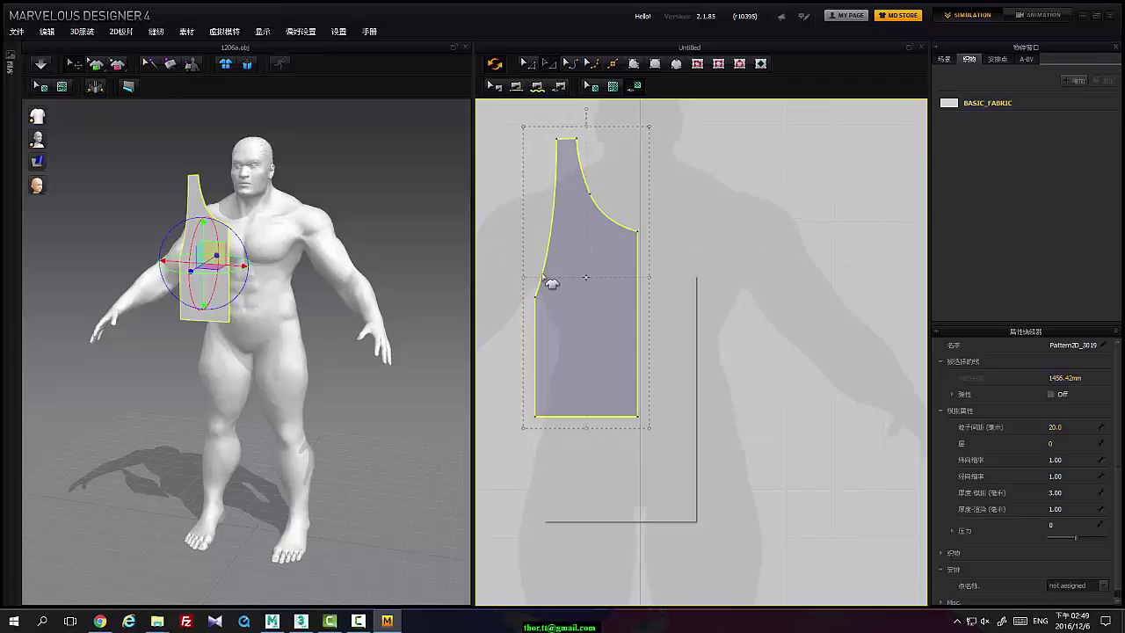
{"action": "right_click", "coordinate": [546, 278]}
{"action": "left_click", "coordinate": [573, 321]}
{"action": "left_click", "coordinate": [729, 272]}
{"action": "right_click", "coordinate": [728, 273]}
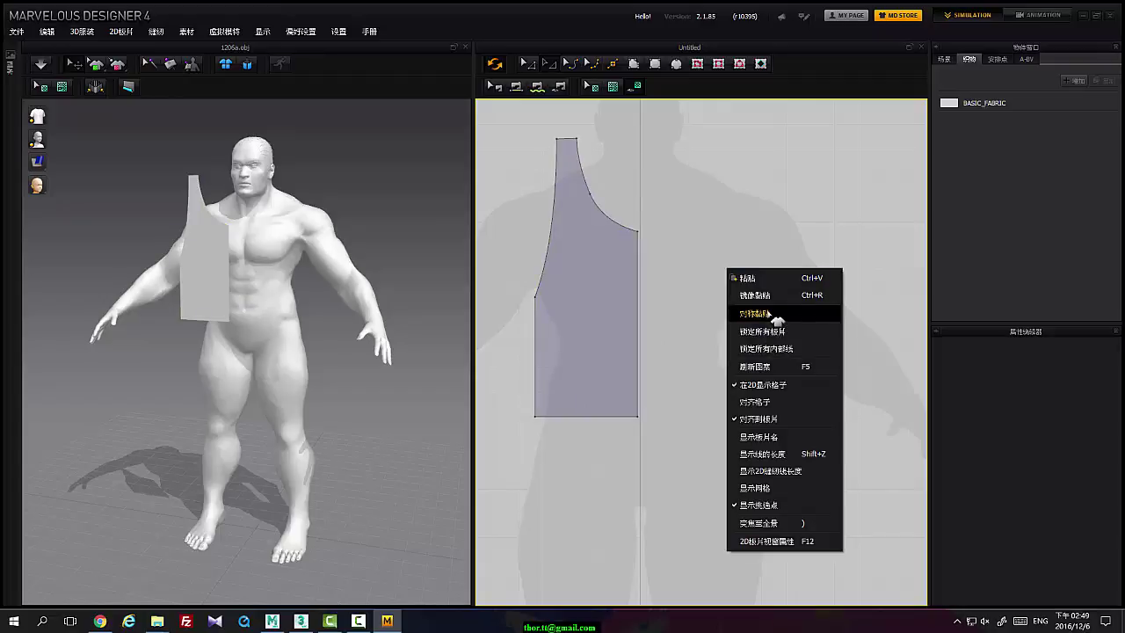
{"action": "left_click", "coordinate": [775, 314]}
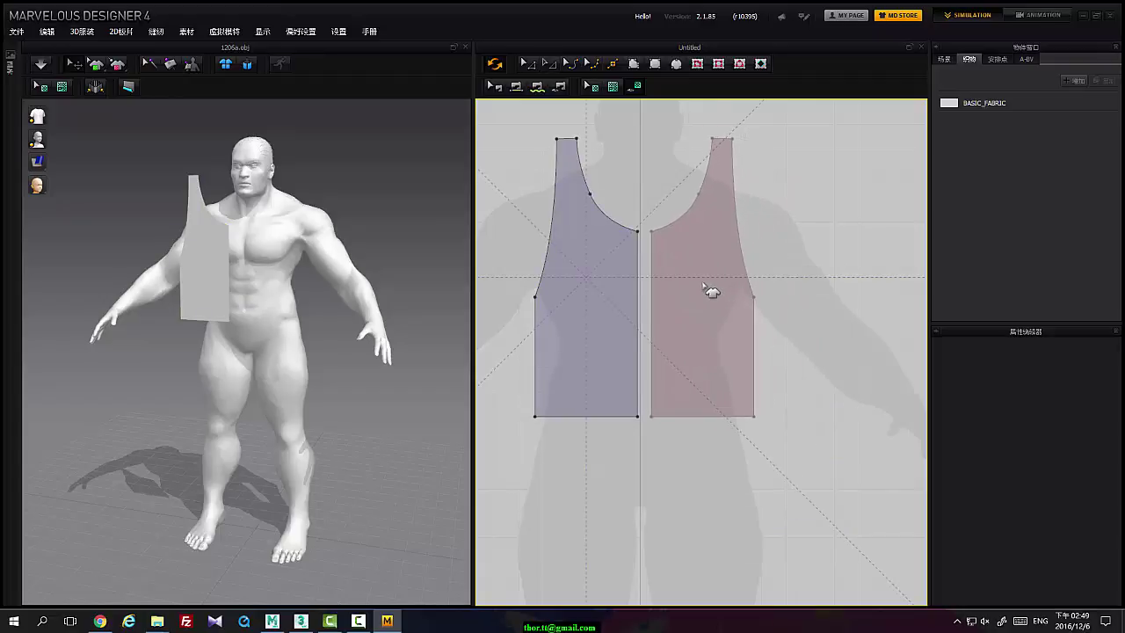
{"action": "left_click", "coordinate": [699, 284]}
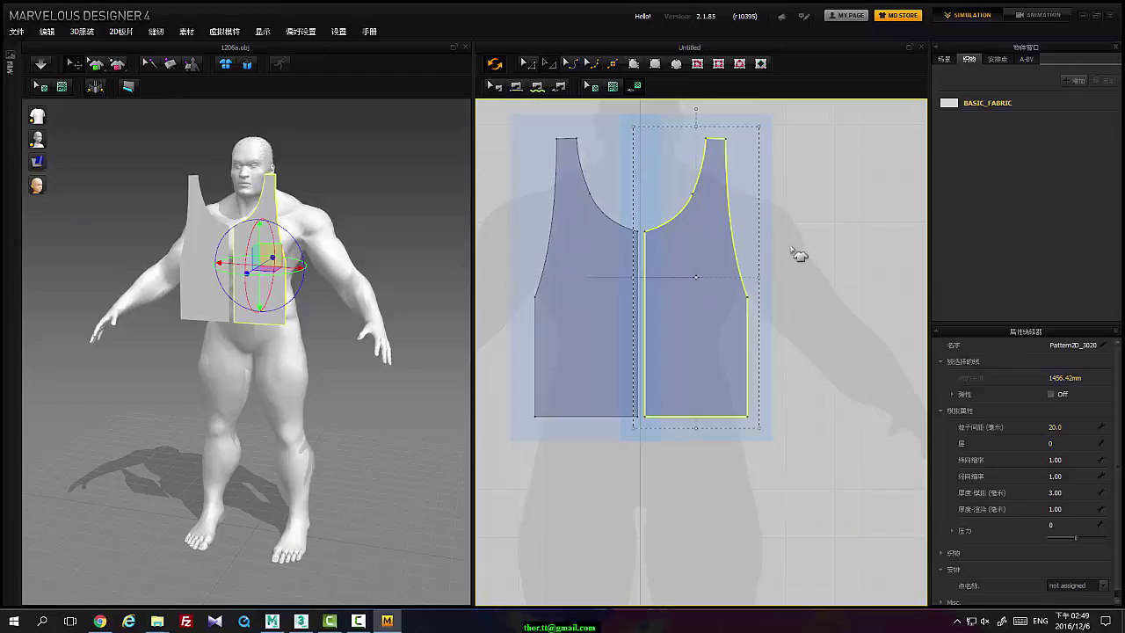
Slightly adjust the curvature of the mirrored half's armhole edge
{"action": "middle_click_drag", "start_coordinate": [794, 246], "coordinate": [785, 313]}
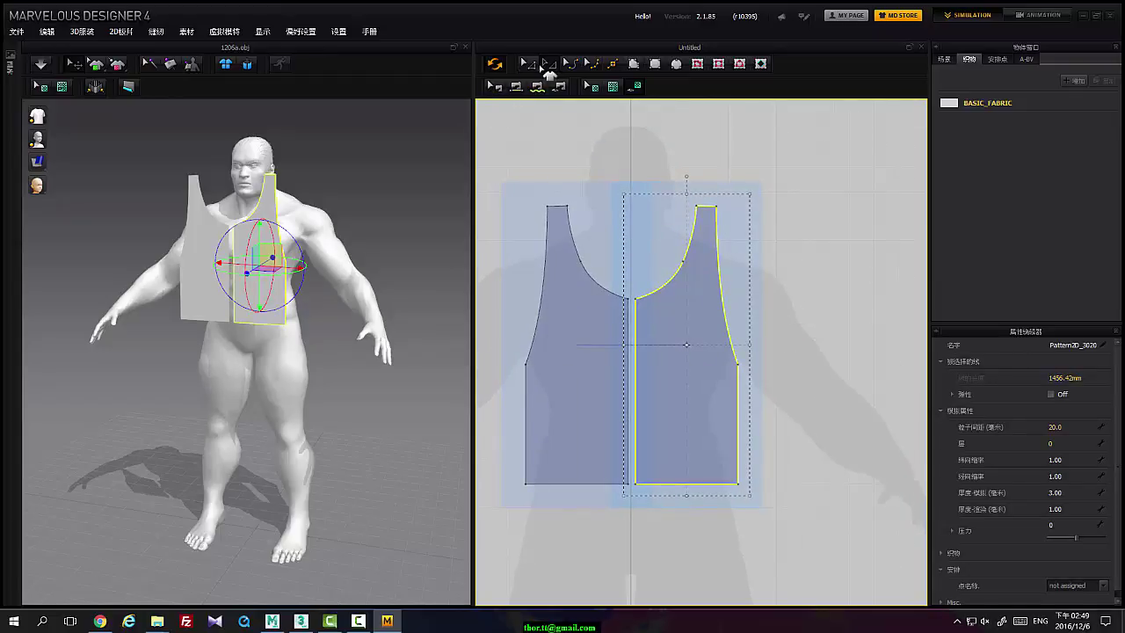
{"action": "left_click", "coordinate": [548, 63]}
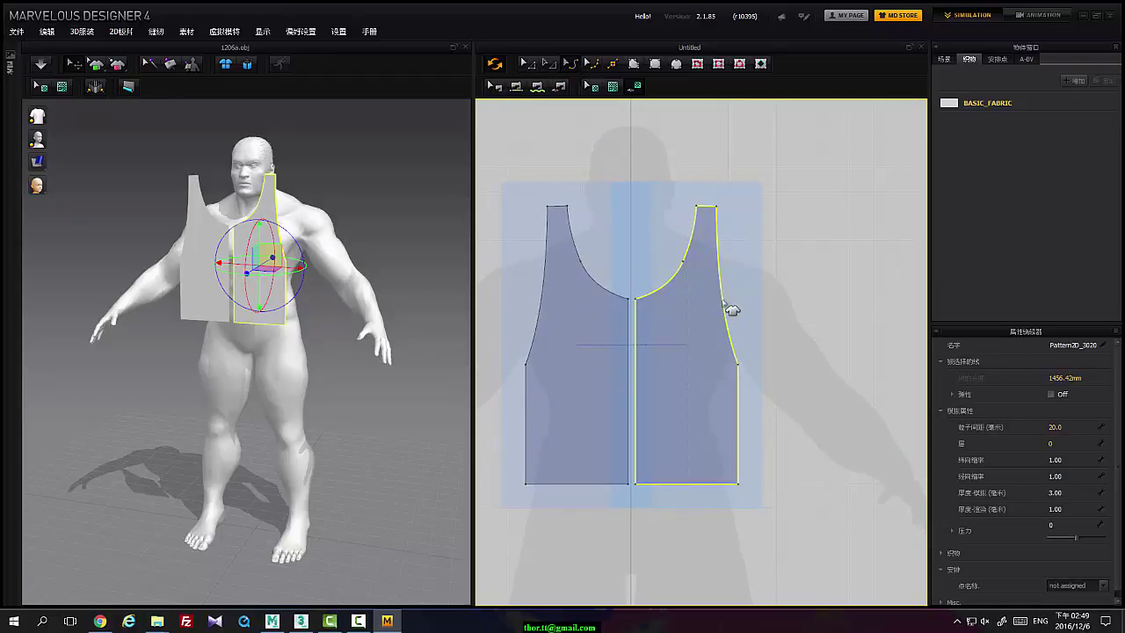
{"action": "left_click", "coordinate": [724, 304]}
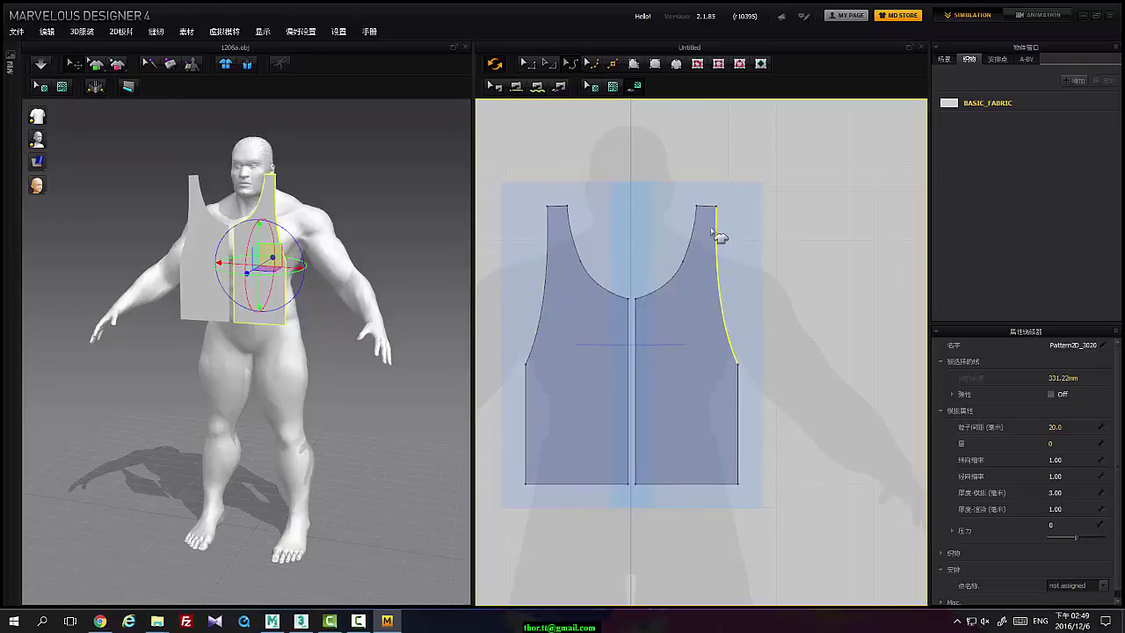
Duplicate both front halves together and place the copy beside the originals as the back panels
{"action": "scroll", "coordinate": [725, 246], "scroll_direction": "up", "scroll_amount": 2}
{"action": "scroll", "coordinate": [707, 255], "scroll_direction": "down", "scroll_amount": 3}
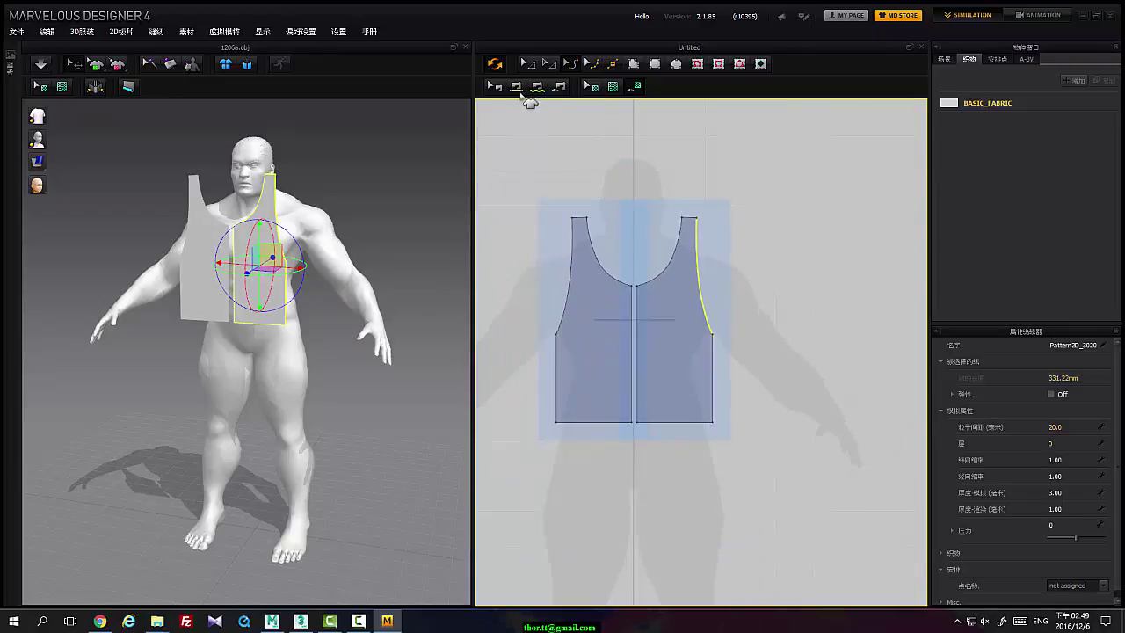
{"action": "left_click_drag", "start_coordinate": [537, 190], "coordinate": [888, 542]}
{"action": "middle_click_drag", "start_coordinate": [772, 405], "coordinate": [780, 406]}
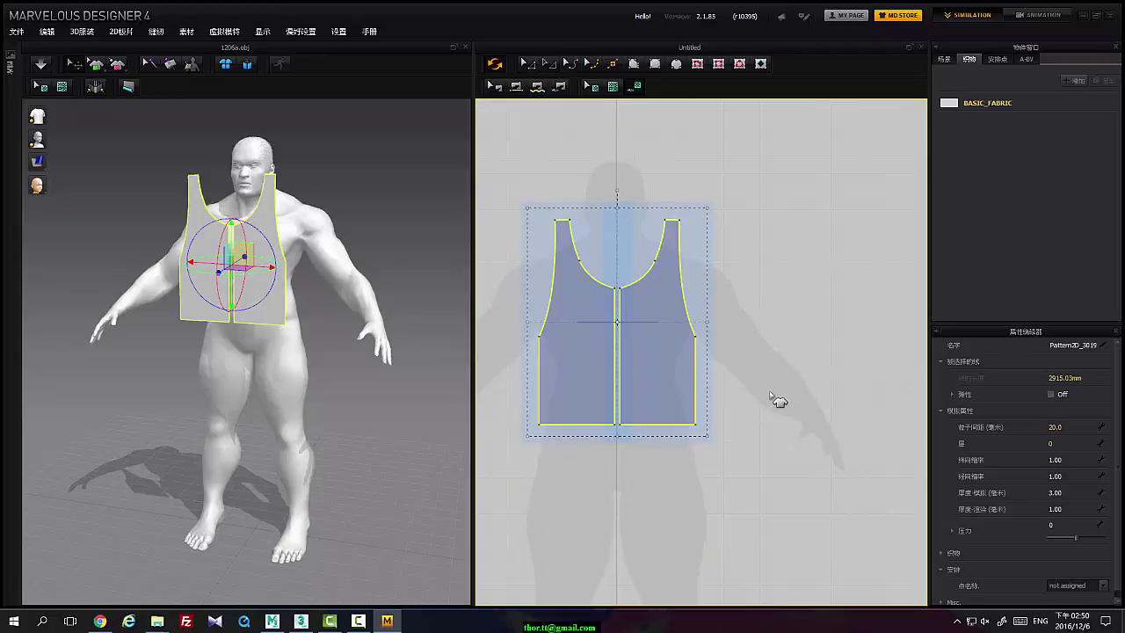
{"action": "key", "text": "ctrl+c"}
{"action": "key", "text": "ctrl+v"}
{"action": "left_click", "coordinate": [786, 319]}
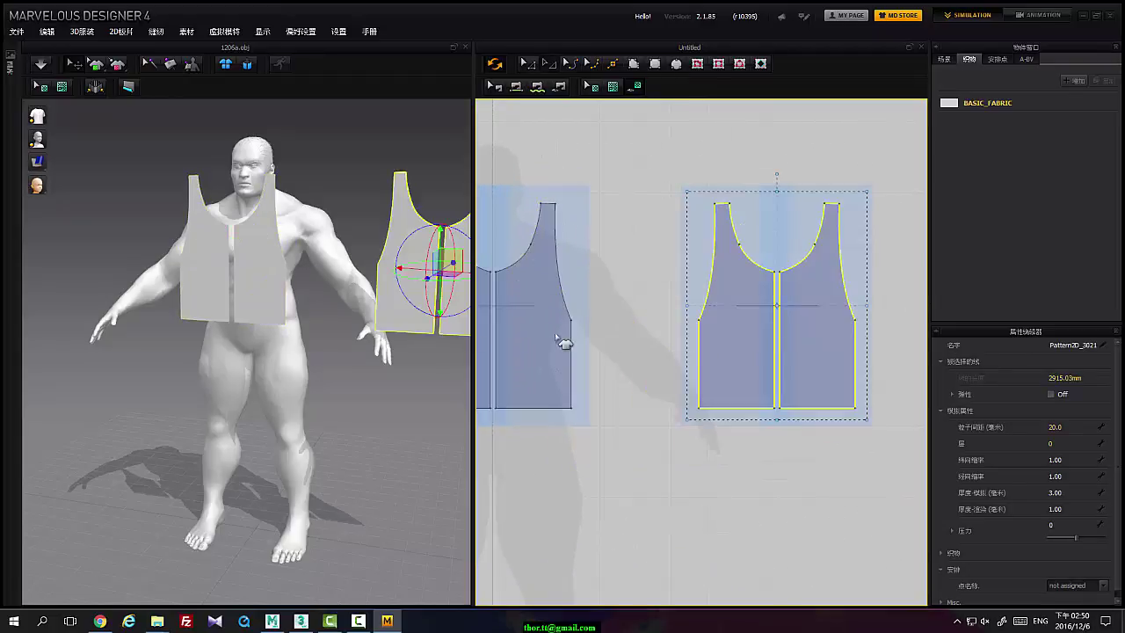
Turn the copied panels around to face backwards and position them behind the avatar in 3D
{"action": "right_click_drag", "start_coordinate": [326, 364], "coordinate": [256, 370]}
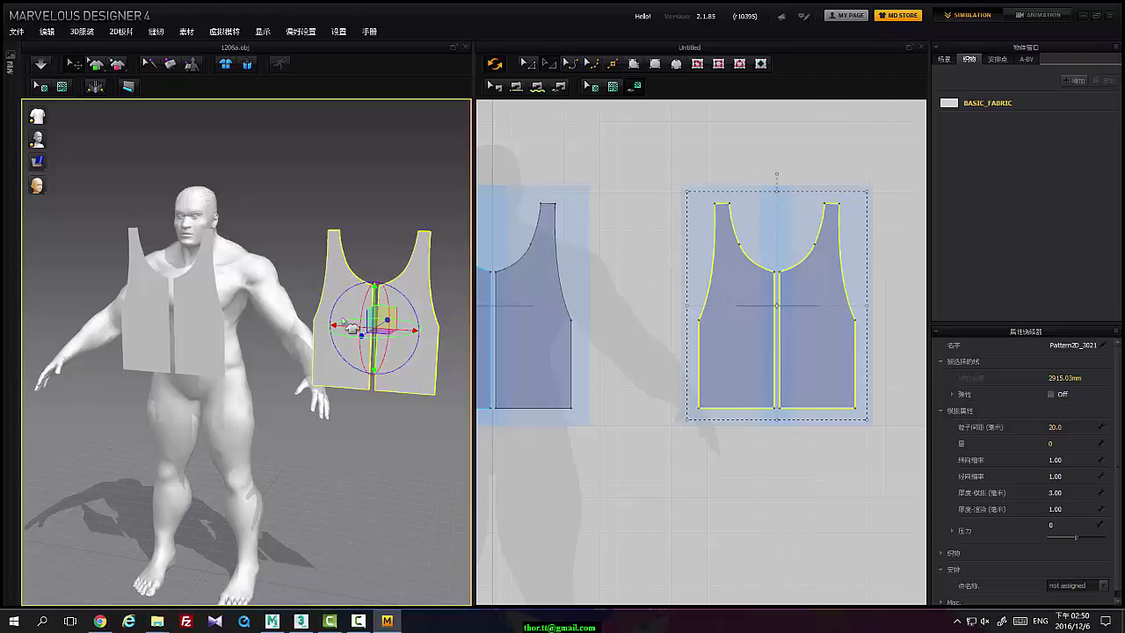
{"action": "left_click", "coordinate": [661, 185]}
{"action": "left_click_drag", "start_coordinate": [962, 528], "coordinate": [964, 530]}
{"action": "middle_click_drag", "start_coordinate": [690, 349], "coordinate": [702, 396]}
{"action": "right_click_drag", "start_coordinate": [395, 386], "coordinate": [281, 443]}
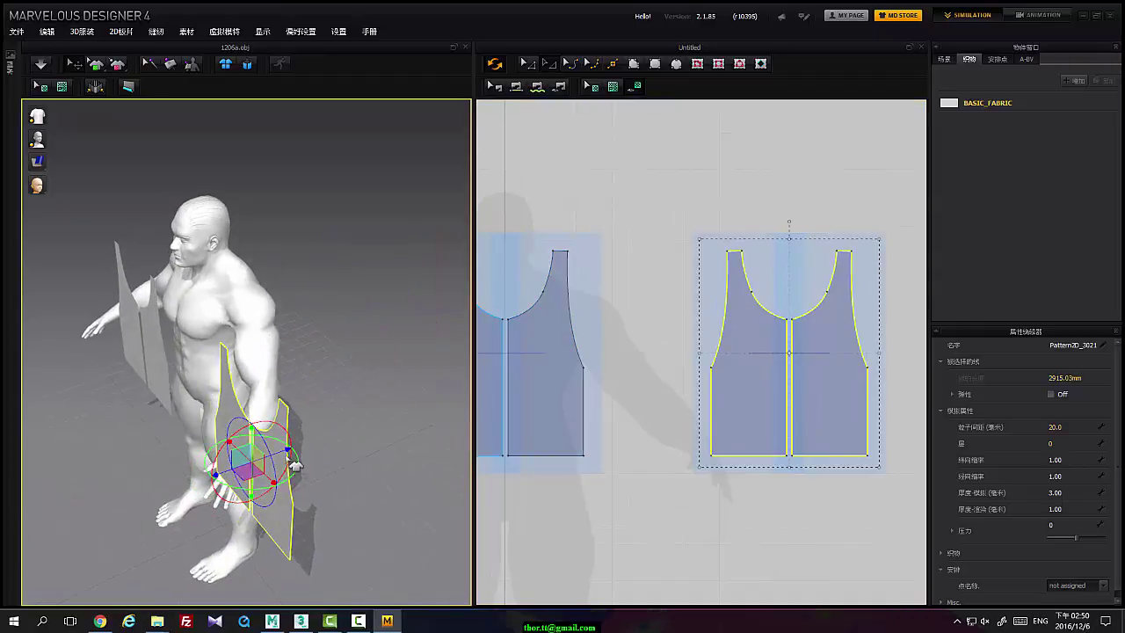
{"action": "left_click_drag", "start_coordinate": [288, 450], "coordinate": [445, 402]}
{"action": "right_click_drag", "start_coordinate": [406, 409], "coordinate": [414, 348]}
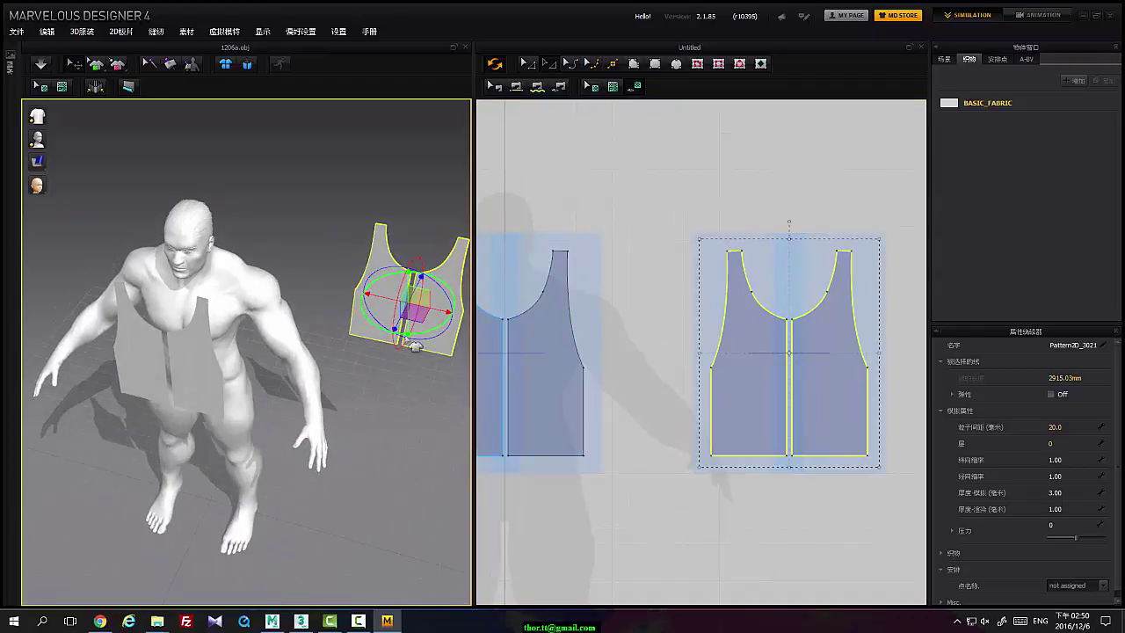
{"action": "left_click_drag", "start_coordinate": [373, 325], "coordinate": [585, 354]}
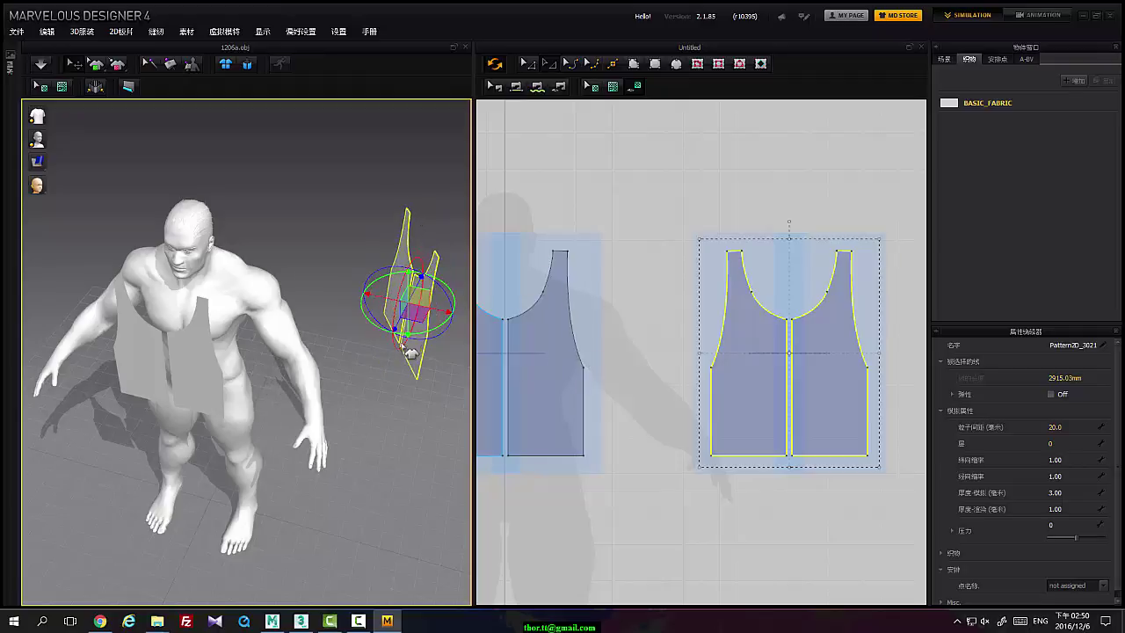
{"action": "left_click_drag", "start_coordinate": [384, 337], "coordinate": [220, 263]}
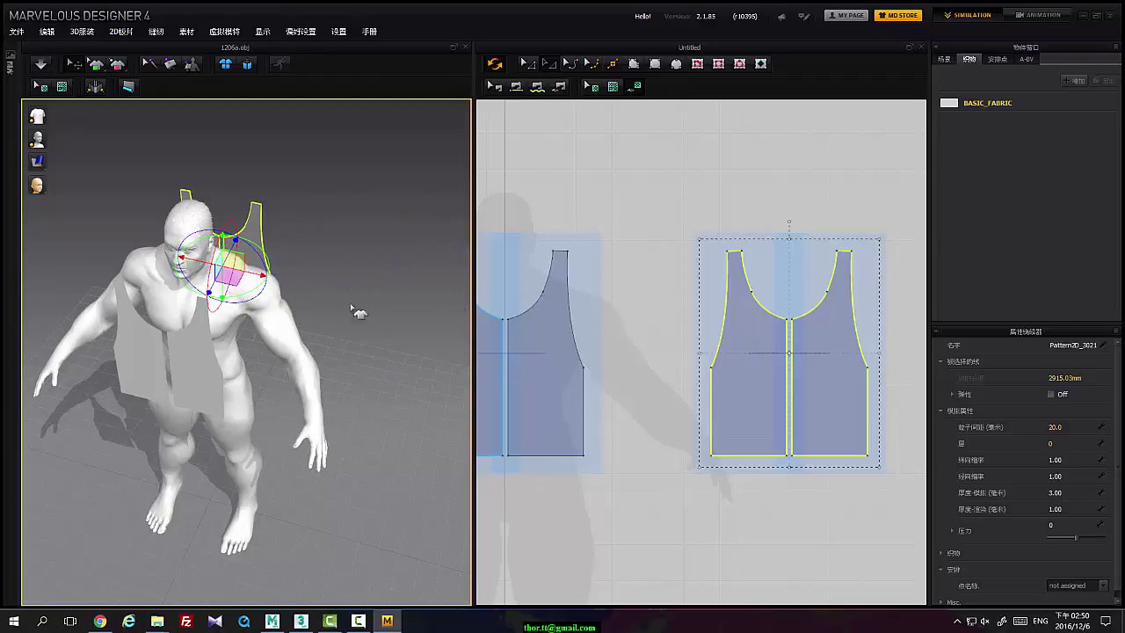
Examine the placement of the front and back panels around the avatar from the side and at an angle
{"action": "right_click_drag", "start_coordinate": [359, 313], "coordinate": [287, 282]}
{"action": "scroll", "coordinate": [299, 314], "scroll_direction": "down", "scroll_amount": 2}
{"action": "scroll", "coordinate": [301, 316], "scroll_direction": "up", "scroll_amount": 3}
{"action": "scroll", "coordinate": [302, 318], "scroll_direction": "down", "scroll_amount": 4}
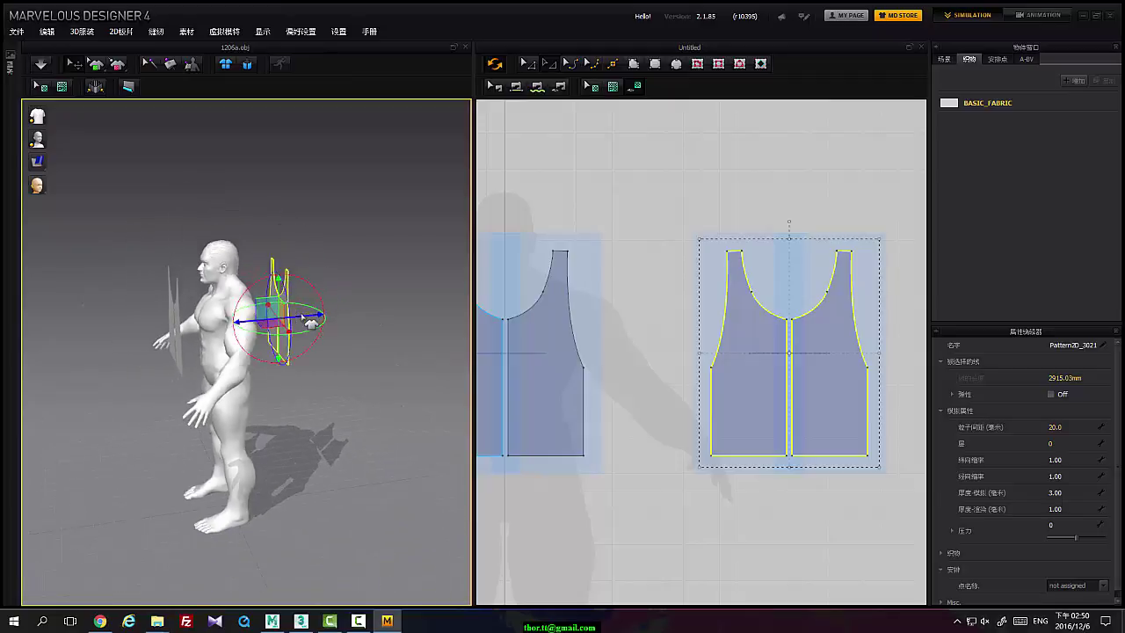
{"action": "scroll", "coordinate": [301, 319], "scroll_direction": "up", "scroll_amount": 1}
{"action": "scroll", "coordinate": [300, 318], "scroll_direction": "up", "scroll_amount": 3}
{"action": "right_click_drag", "start_coordinate": [239, 327], "coordinate": [280, 339]}
{"action": "scroll", "coordinate": [279, 339], "scroll_direction": "down", "scroll_amount": 1}
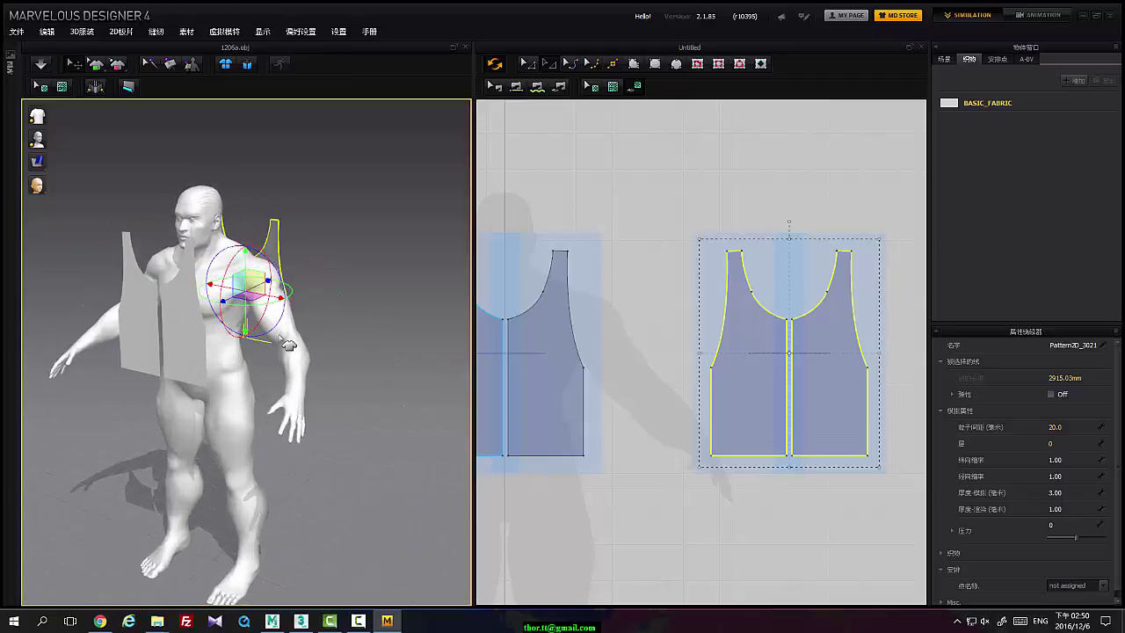
{"action": "scroll", "coordinate": [280, 339], "scroll_direction": "up", "scroll_amount": 3}
Sew both front shoulder strap edges to the matching strap edges of the back panels
{"action": "middle_click_drag", "start_coordinate": [624, 251], "coordinate": [715, 243]}
{"action": "right_click_drag", "start_coordinate": [251, 228], "coordinate": [256, 226]}
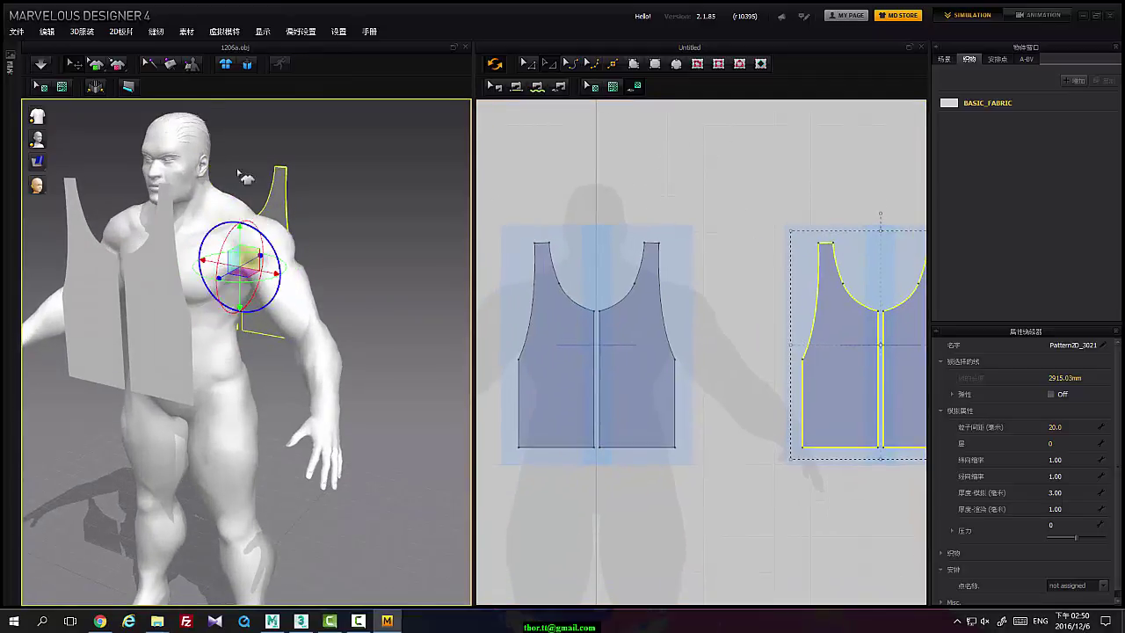
{"action": "left_click", "coordinate": [586, 146]}
{"action": "scroll", "coordinate": [658, 211], "scroll_direction": "up", "scroll_amount": 2}
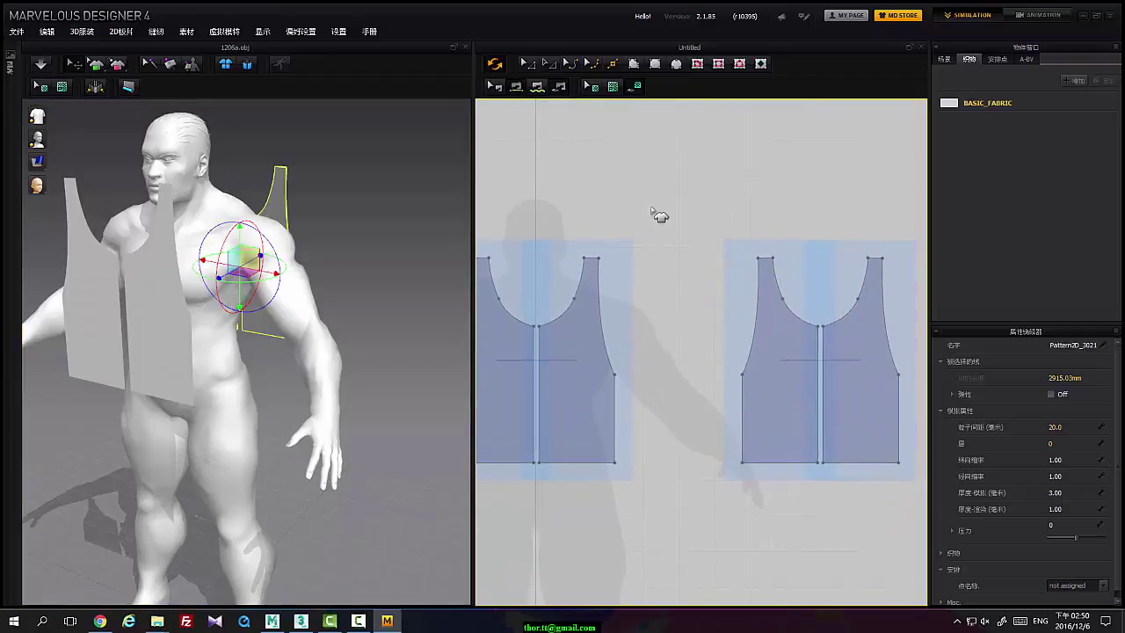
{"action": "left_click", "coordinate": [769, 260]}
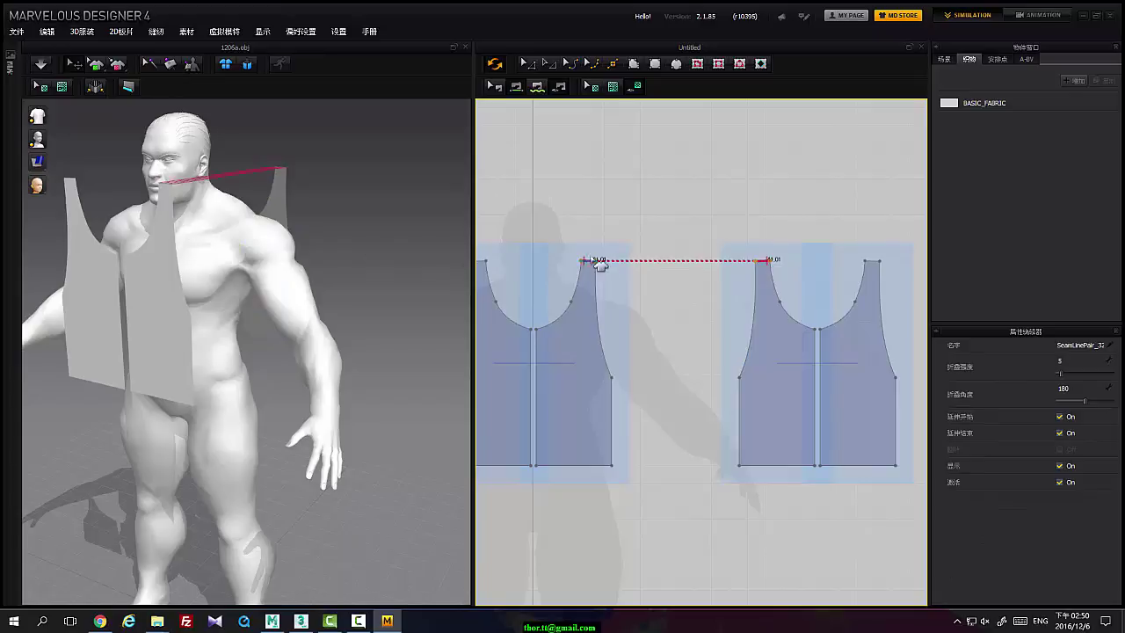
{"action": "middle_click_drag", "start_coordinate": [525, 254], "coordinate": [575, 259]}
{"action": "left_click", "coordinate": [525, 269]}
{"action": "middle_click_drag", "start_coordinate": [888, 213], "coordinate": [782, 241]}
{"action": "left_click", "coordinate": [818, 296]}
Sew the centre edges of the two front halves together, and likewise those of the two back halves
{"action": "right_click_drag", "start_coordinate": [175, 248], "coordinate": [207, 258]}
{"action": "middle_click_drag", "start_coordinate": [569, 313], "coordinate": [727, 228]}
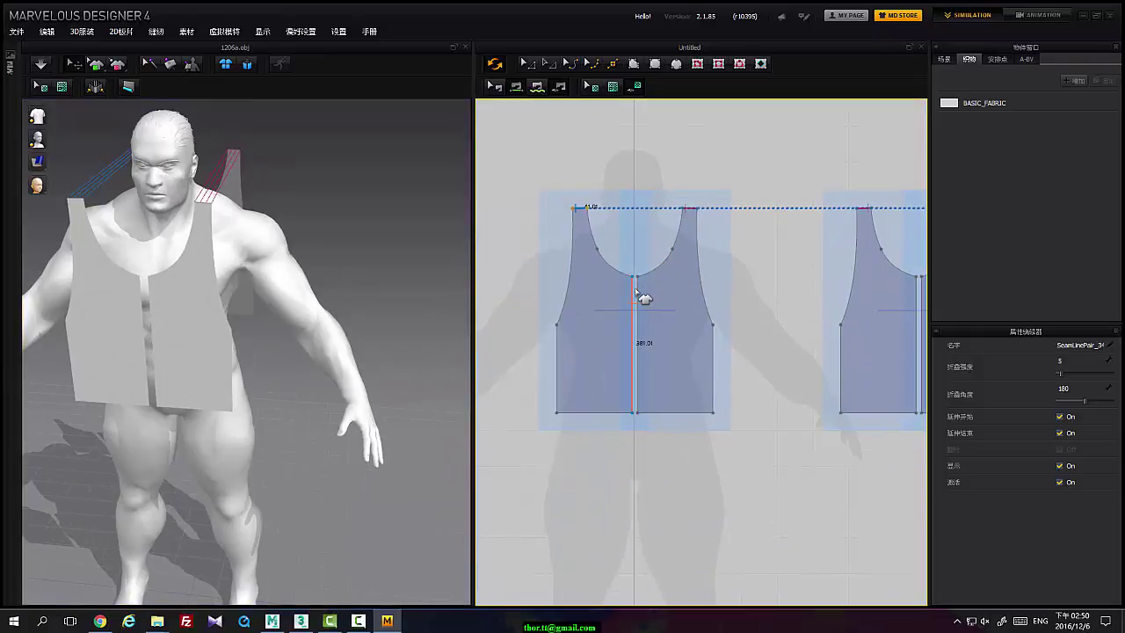
{"action": "left_click", "coordinate": [634, 292]}
{"action": "left_click", "coordinate": [640, 292]}
{"action": "middle_click_drag", "start_coordinate": [801, 306], "coordinate": [649, 305]}
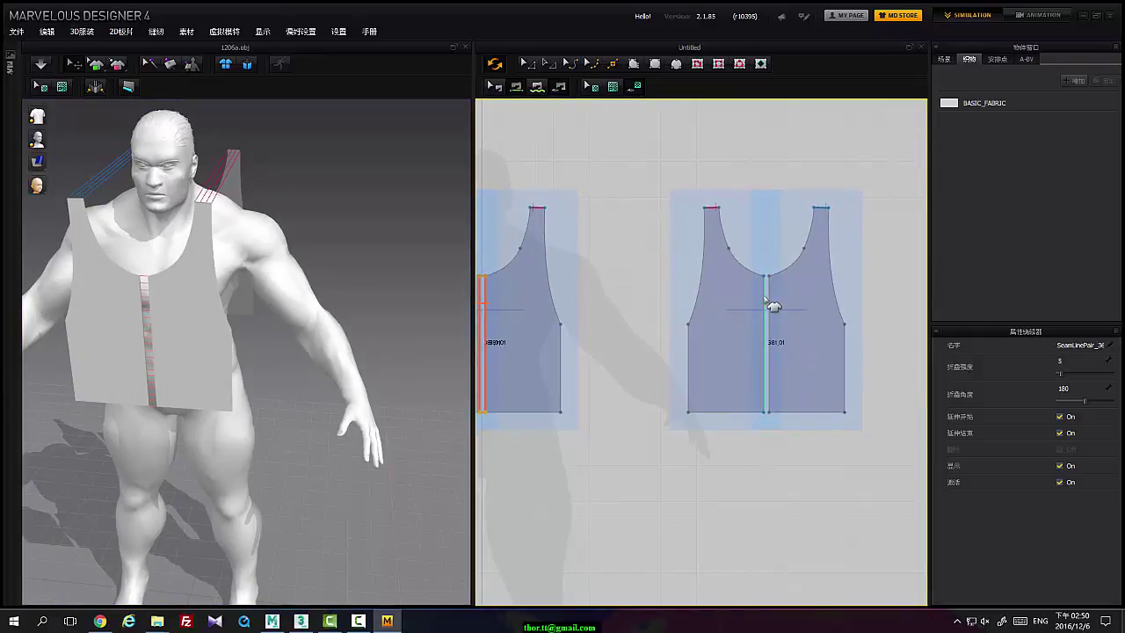
{"action": "left_click", "coordinate": [767, 334]}
Sew both side edges of the front panels to the matching side edges of the back panels below the armholes
{"action": "right_click_drag", "start_coordinate": [702, 350], "coordinate": [774, 336]}
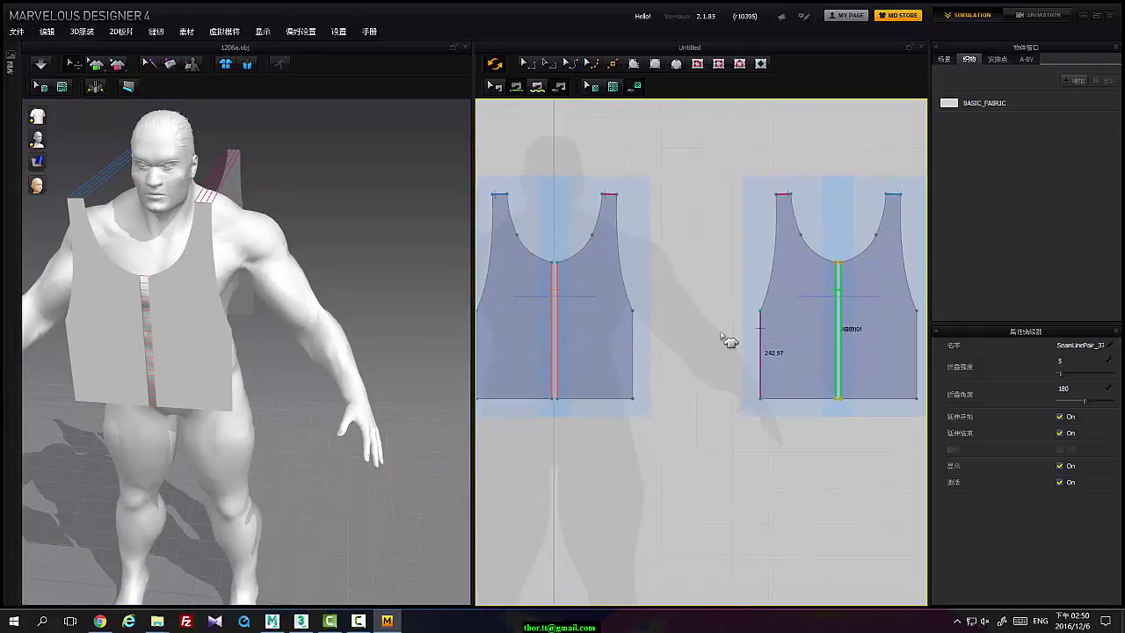
{"action": "left_click", "coordinate": [634, 344]}
{"action": "right_click_drag", "start_coordinate": [431, 337], "coordinate": [439, 309]}
{"action": "middle_click_drag", "start_coordinate": [917, 359], "coordinate": [812, 361]}
{"action": "left_click", "coordinate": [811, 335]}
{"action": "middle_click_drag", "start_coordinate": [631, 350], "coordinate": [965, 340]}
{"action": "left_click", "coordinate": [618, 329]}
Run the simulation to drape the sewn top on the avatar and inspect the fit from several angles
{"action": "right_click_drag", "start_coordinate": [337, 360], "coordinate": [266, 367]}
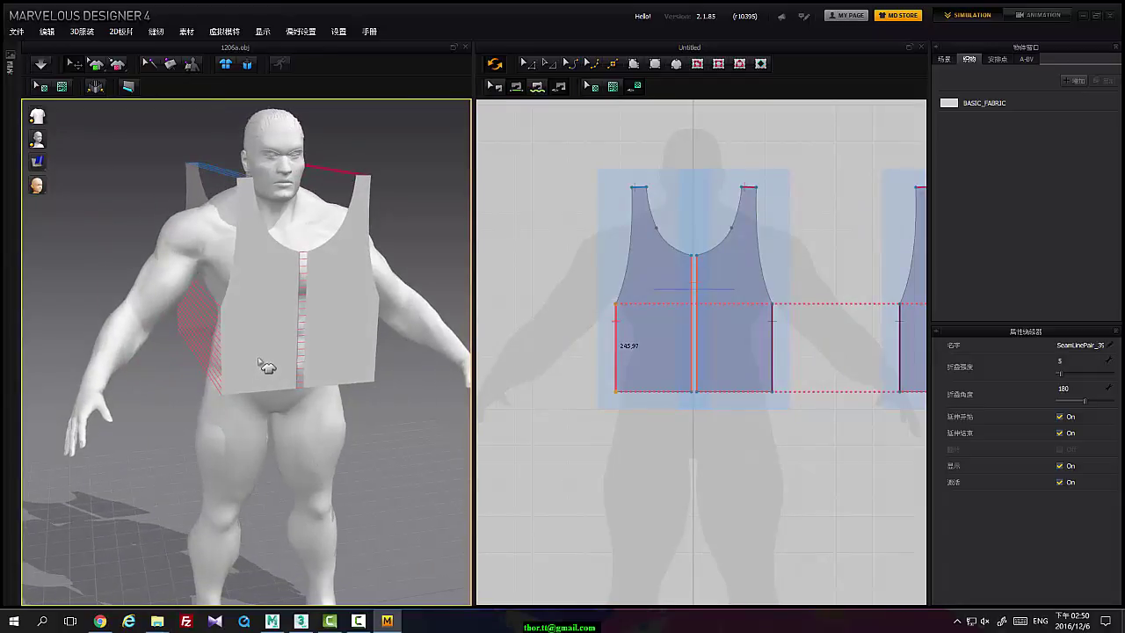
{"action": "left_click", "coordinate": [40, 65]}
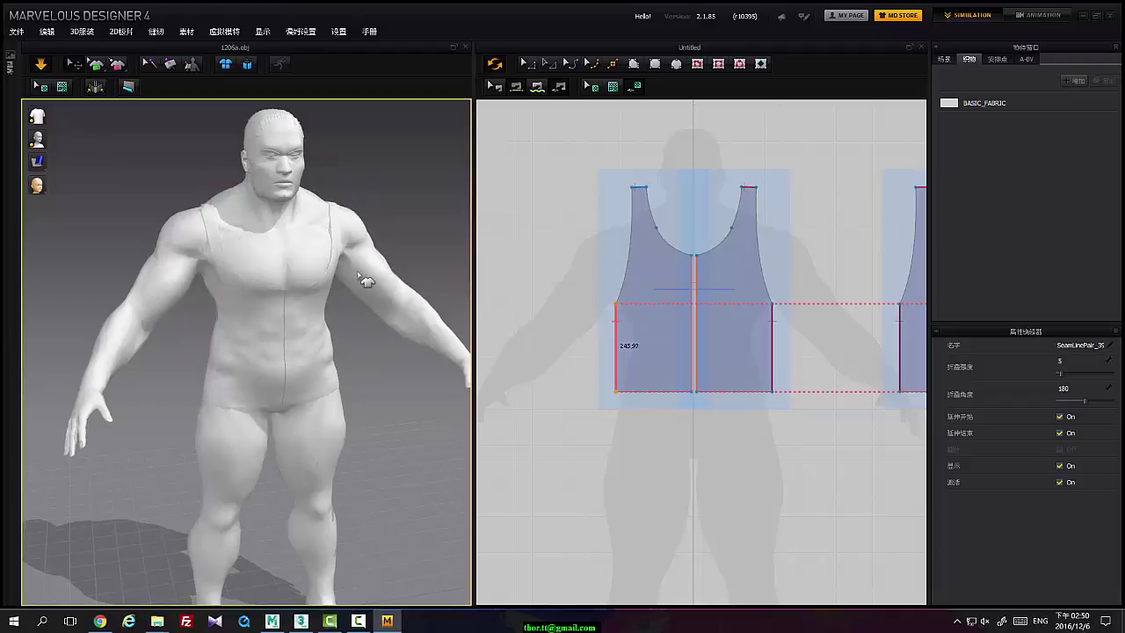
{"action": "right_click_drag", "start_coordinate": [364, 280], "coordinate": [430, 277]}
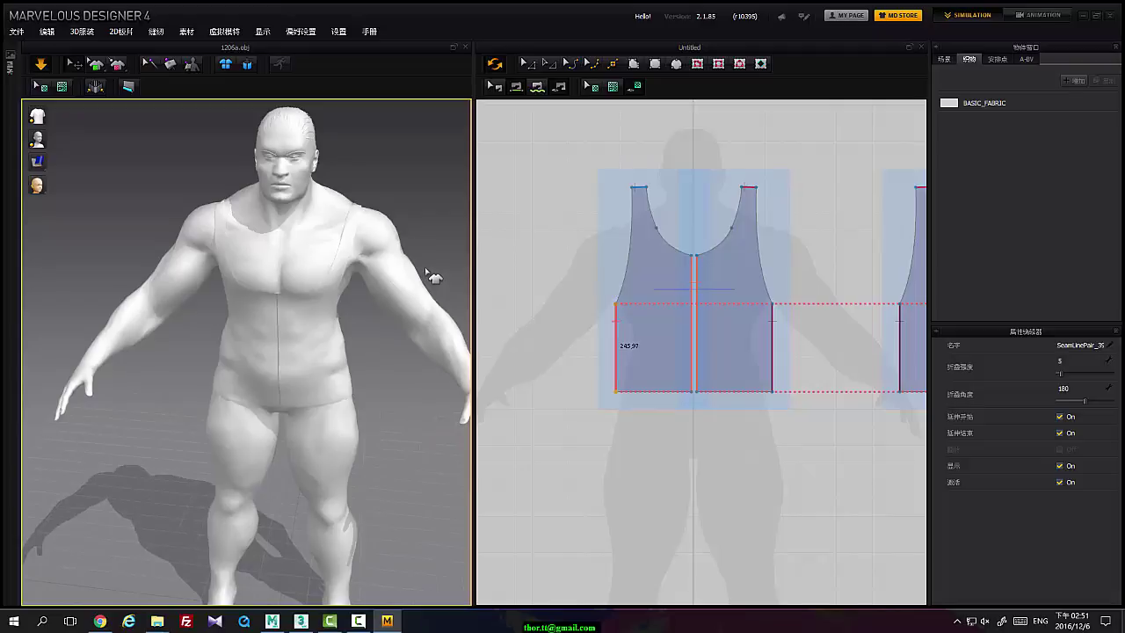
{"action": "right_click_drag", "start_coordinate": [369, 255], "coordinate": [230, 353]}
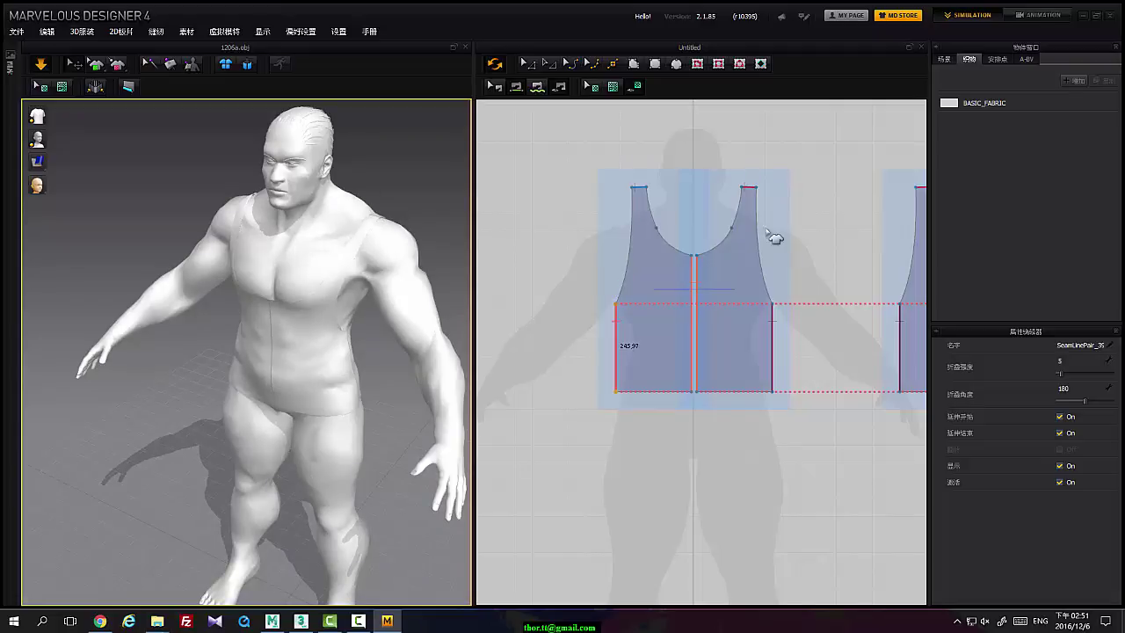
Lengthen the shoulder straps of the front panels by moving a strap's top edge straight up with mirrored editing kept
{"action": "right_click_drag", "start_coordinate": [773, 237], "coordinate": [691, 246]}
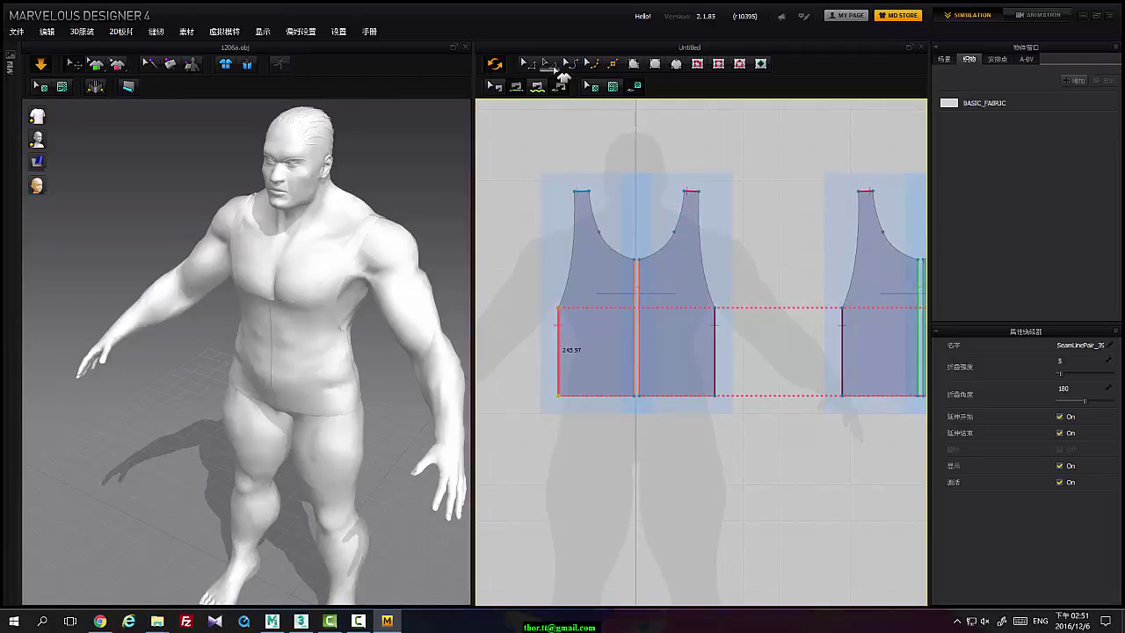
{"action": "left_click", "coordinate": [532, 66]}
{"action": "middle_click_drag", "start_coordinate": [591, 173], "coordinate": [577, 192]}
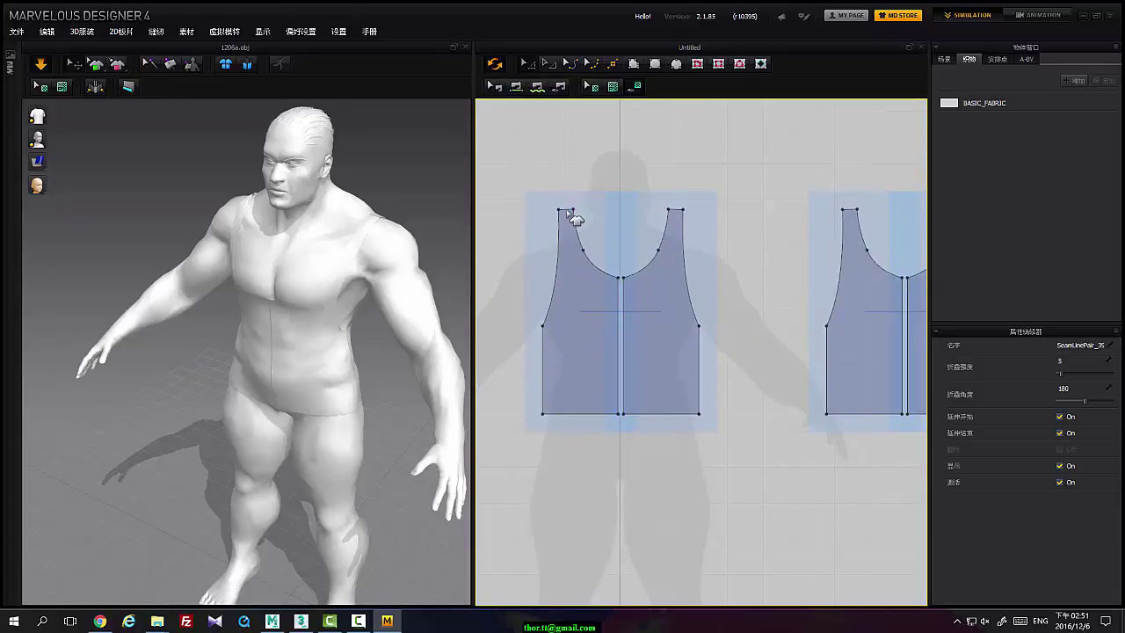
{"action": "left_click", "coordinate": [565, 209]}
{"action": "left_click", "coordinate": [674, 211], "text": "shift"}
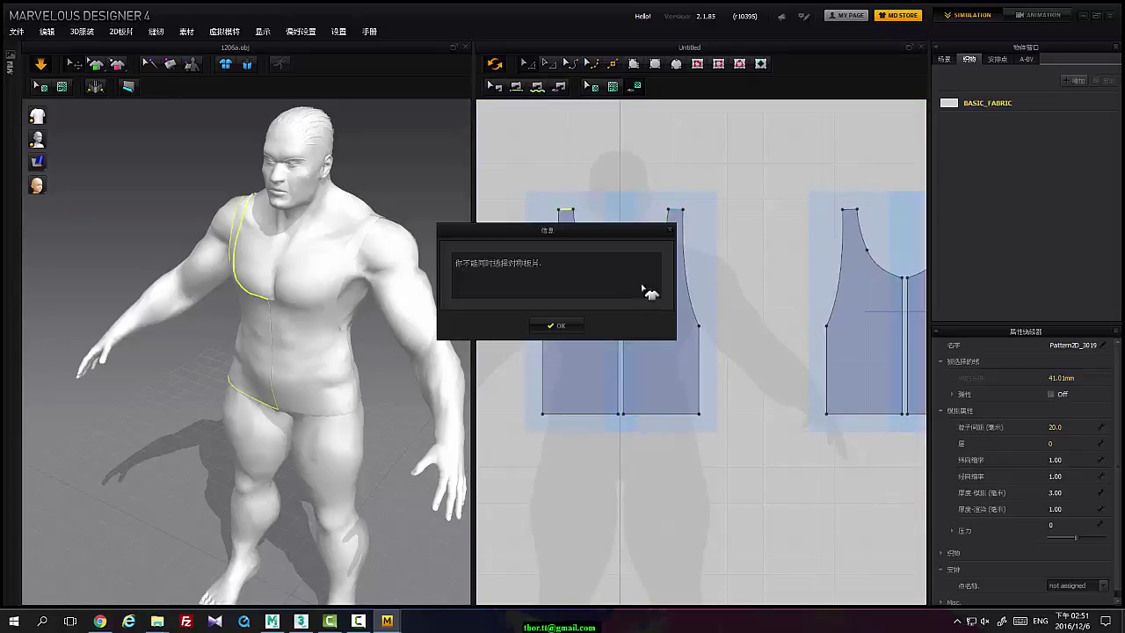
{"action": "left_click", "coordinate": [562, 319]}
{"action": "left_click", "coordinate": [574, 186]}
{"action": "right_click_drag", "start_coordinate": [580, 194], "coordinate": [519, 288]}
{"action": "left_click", "coordinate": [527, 264]}
{"action": "left_click_drag", "start_coordinate": [512, 281], "coordinate": [512, 232]}
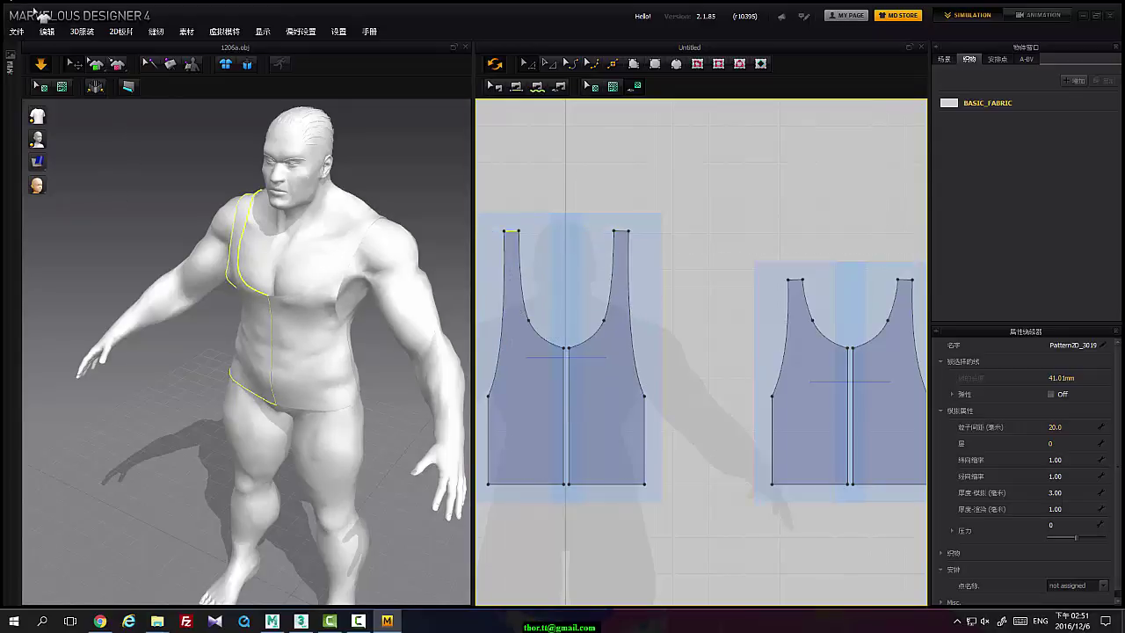
Raise the top edge of the back panels' shoulder strap to the same height as the front straps
{"action": "right_click_drag", "start_coordinate": [404, 272], "coordinate": [318, 218]}
{"action": "middle_click_drag", "start_coordinate": [825, 265], "coordinate": [808, 269]}
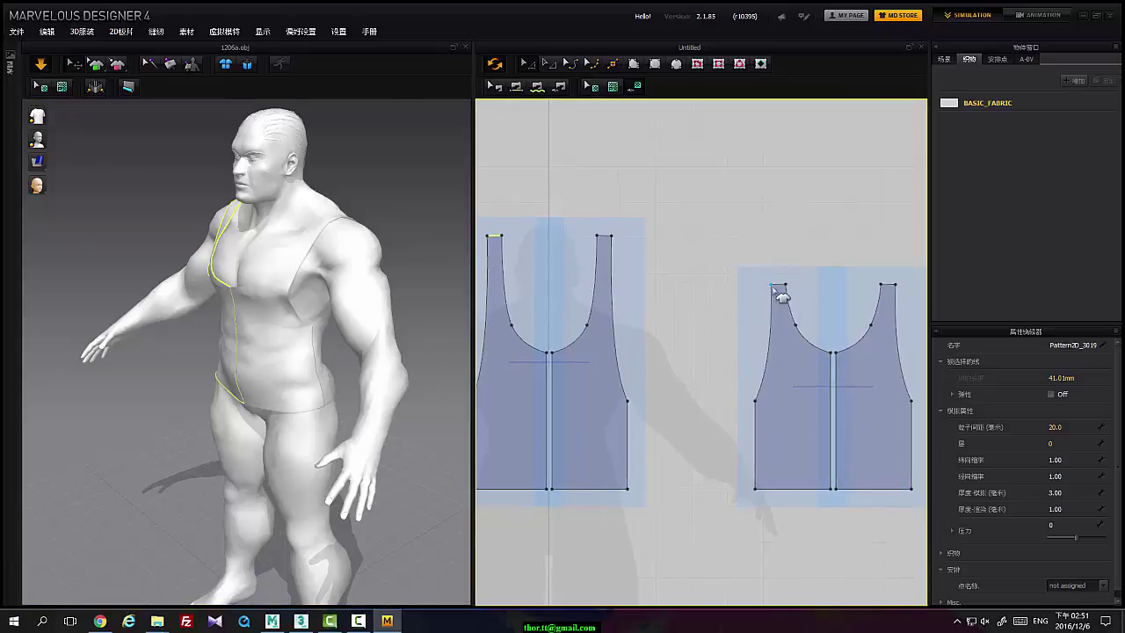
{"action": "left_click_drag", "start_coordinate": [776, 287], "coordinate": [779, 235]}
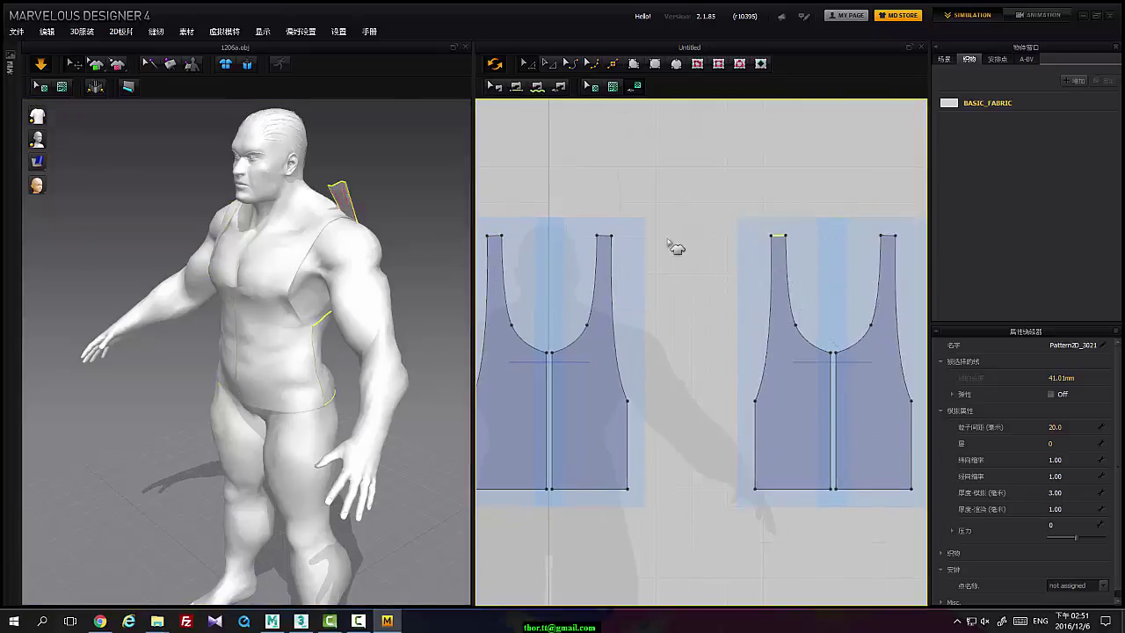
{"action": "right_click_drag", "start_coordinate": [415, 205], "coordinate": [349, 219]}
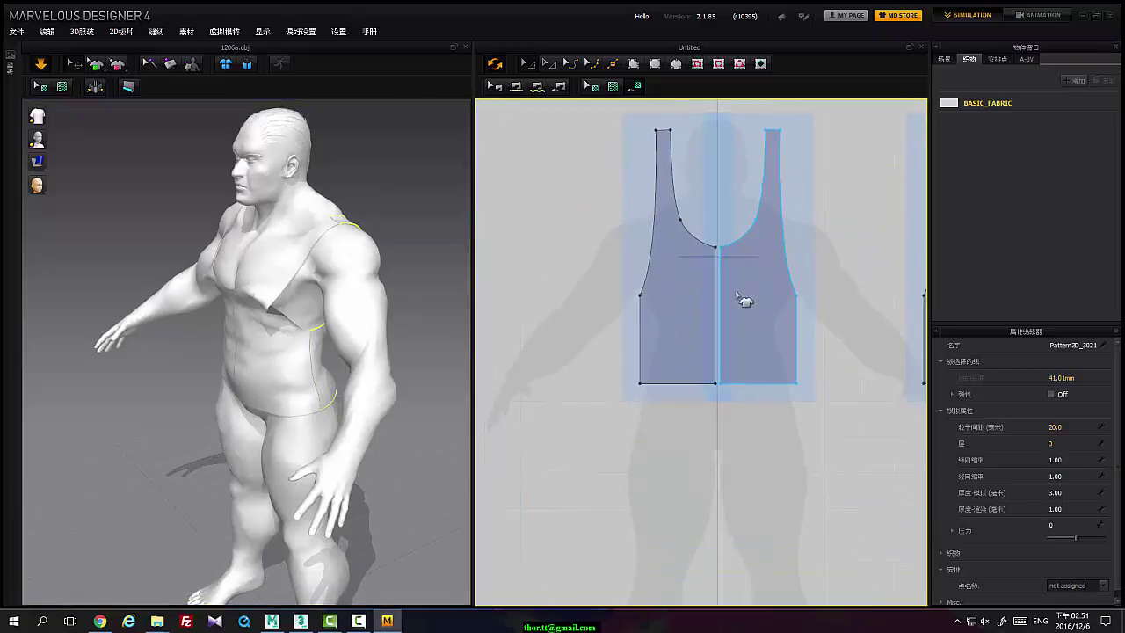
Widen the front panels by moving the side edge below the armhole outward
{"action": "right_click_drag", "start_coordinate": [281, 347], "coordinate": [299, 351]}
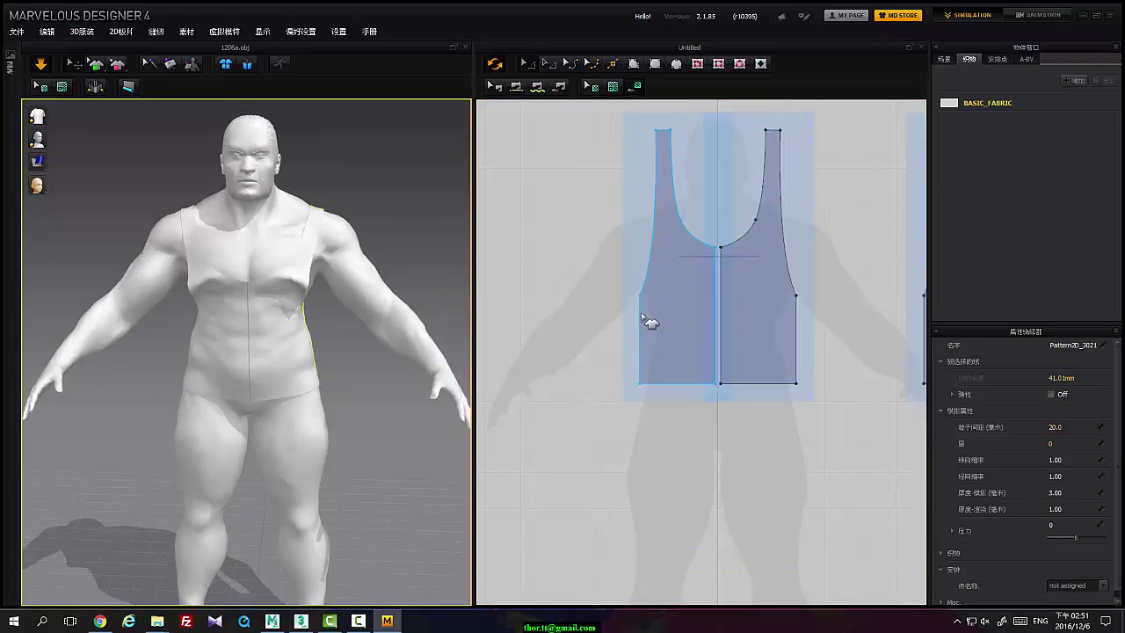
{"action": "left_click_drag", "start_coordinate": [641, 315], "coordinate": [615, 317]}
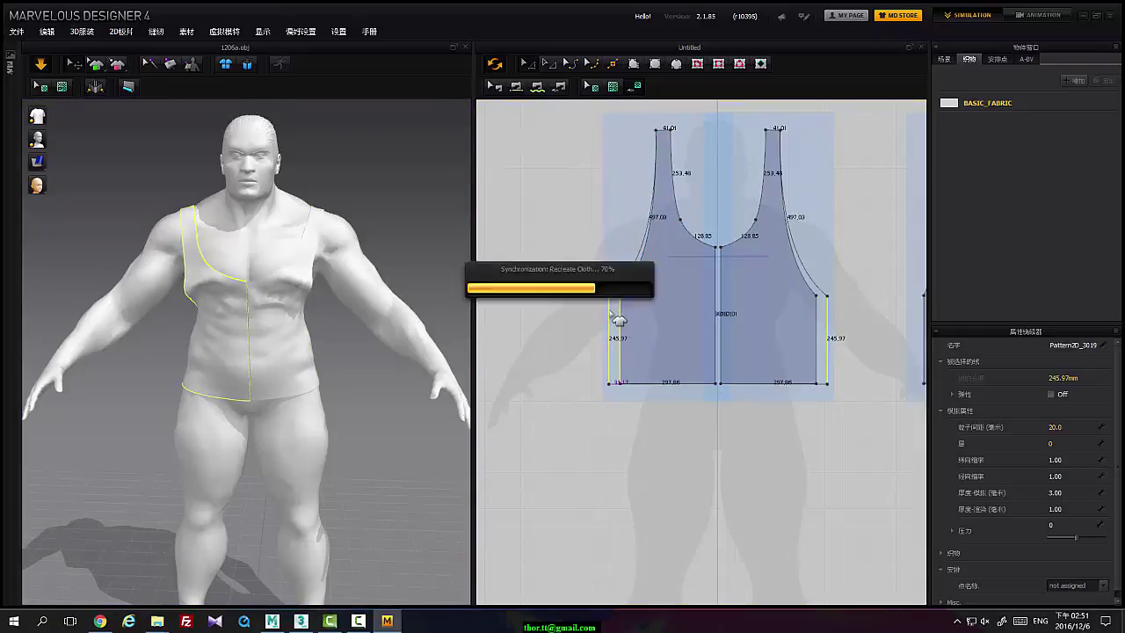
{"action": "right_click_drag", "start_coordinate": [326, 348], "coordinate": [589, 349]}
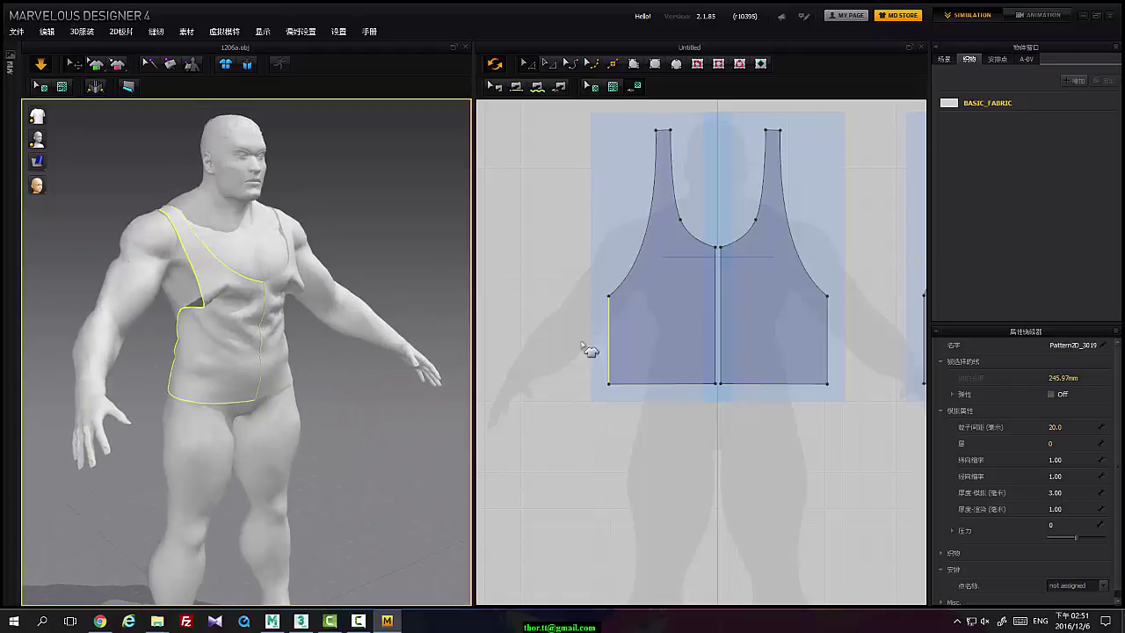
Widen the back panels by moving their side edge below the armhole outward
{"action": "right_click", "coordinate": [740, 352]}
{"action": "left_click", "coordinate": [862, 301]}
{"action": "middle_click_drag", "start_coordinate": [862, 302], "coordinate": [720, 313]}
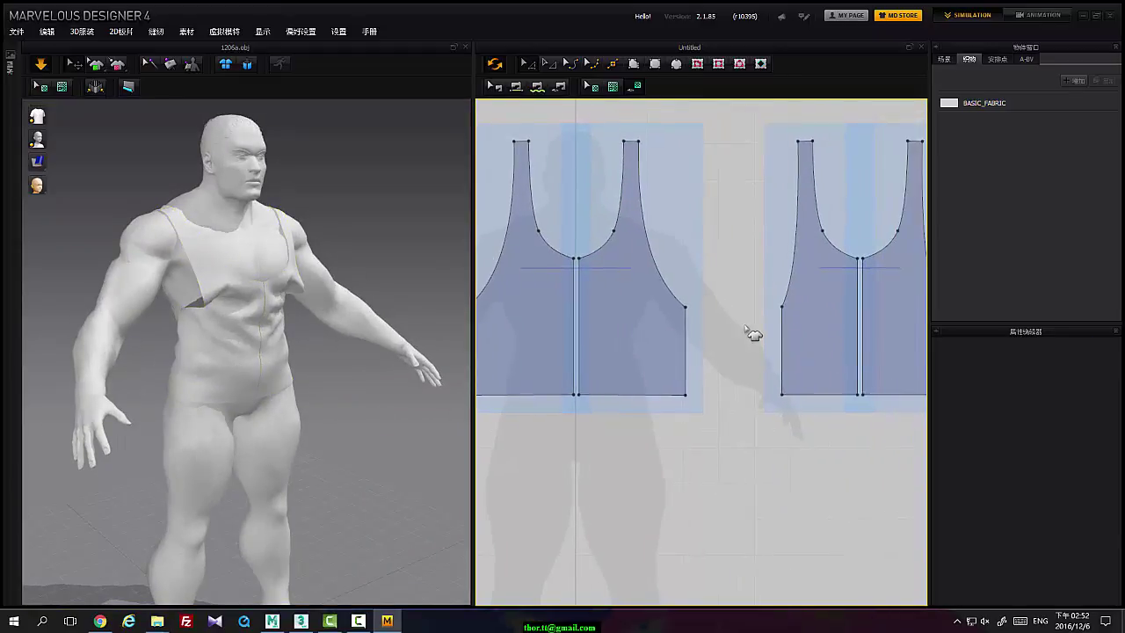
{"action": "left_click", "coordinate": [781, 323]}
{"action": "left_click_drag", "start_coordinate": [781, 323], "coordinate": [763, 323]}
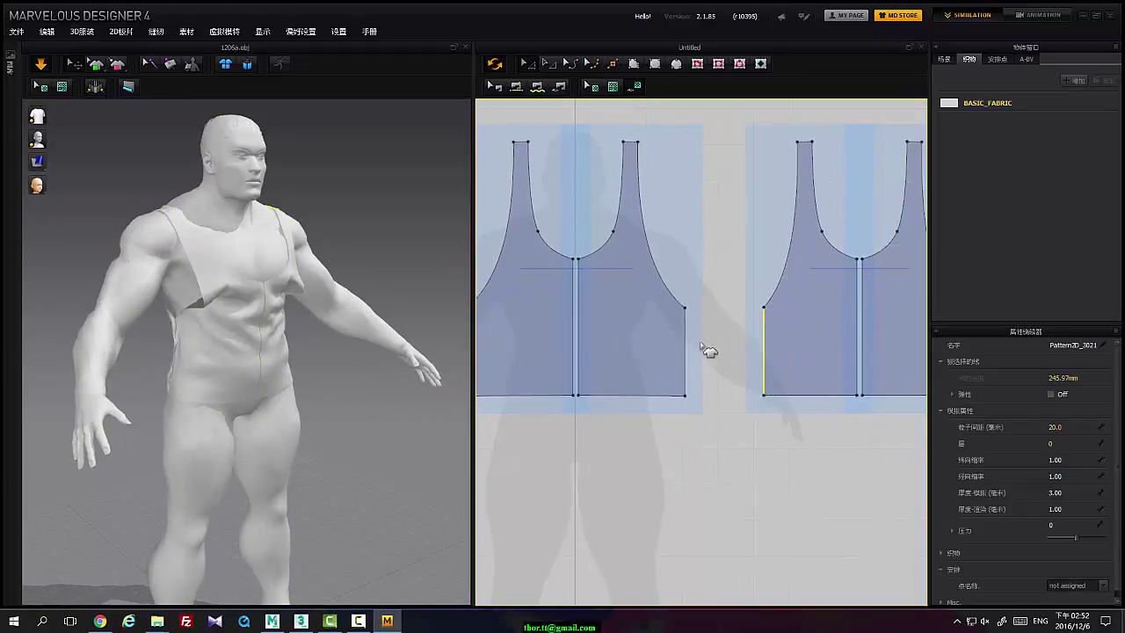
Inspect the drape of the widened top on the avatar from several angles and compare the front and back panels
{"action": "right_click_drag", "start_coordinate": [338, 342], "coordinate": [253, 349]}
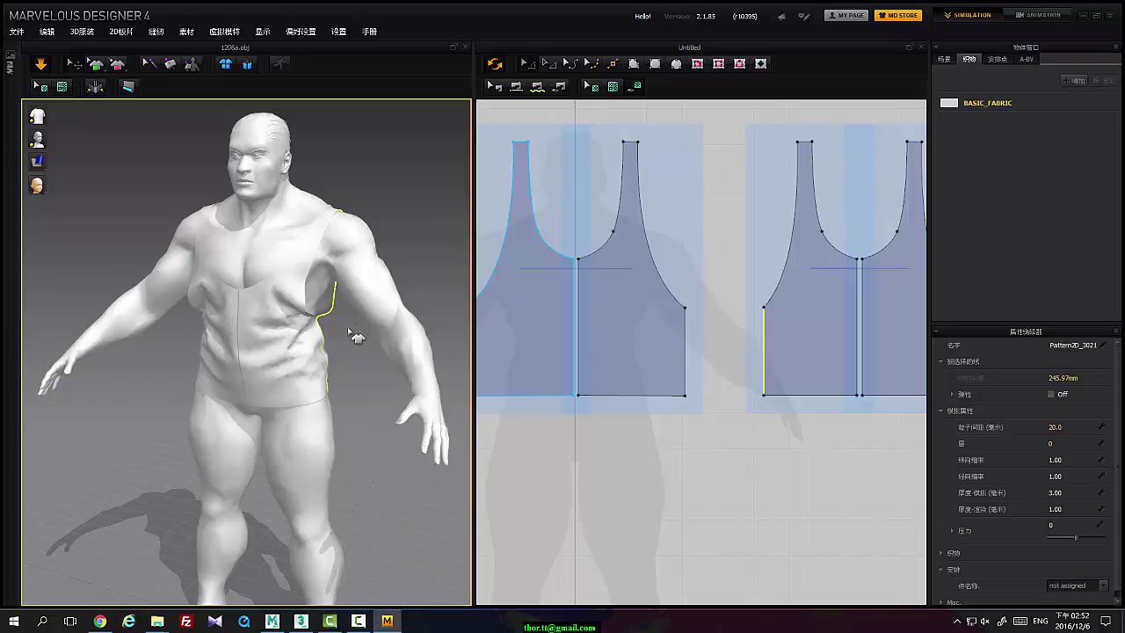
{"action": "right_click_drag", "start_coordinate": [355, 338], "coordinate": [305, 304]}
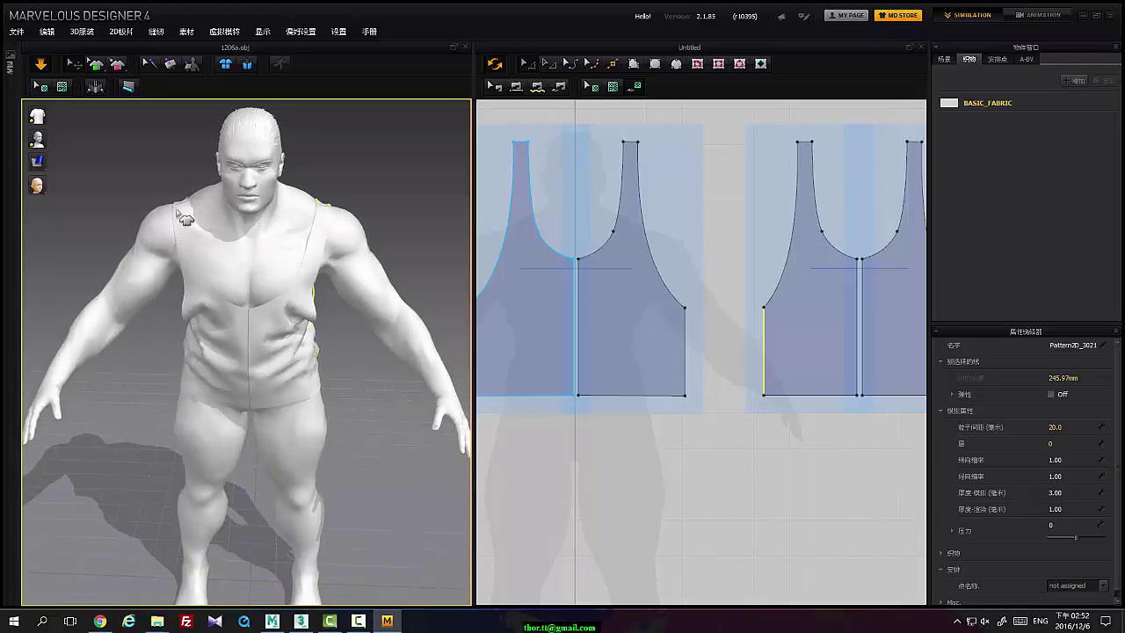
{"action": "right_click_drag", "start_coordinate": [278, 255], "coordinate": [266, 235]}
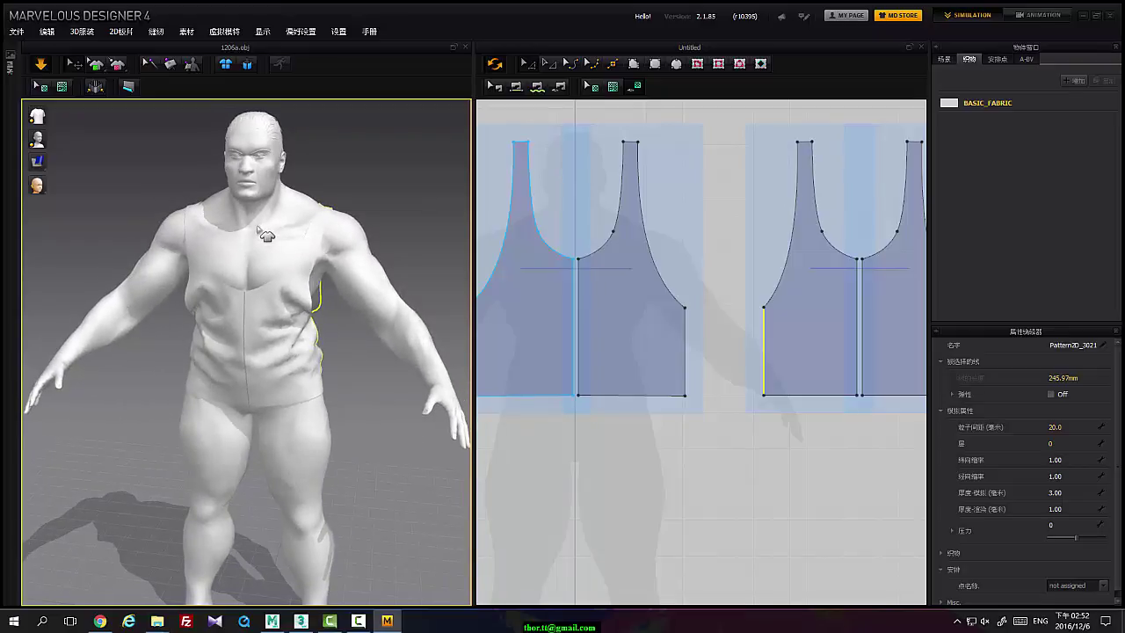
{"action": "right_click_drag", "start_coordinate": [264, 234], "coordinate": [291, 235]}
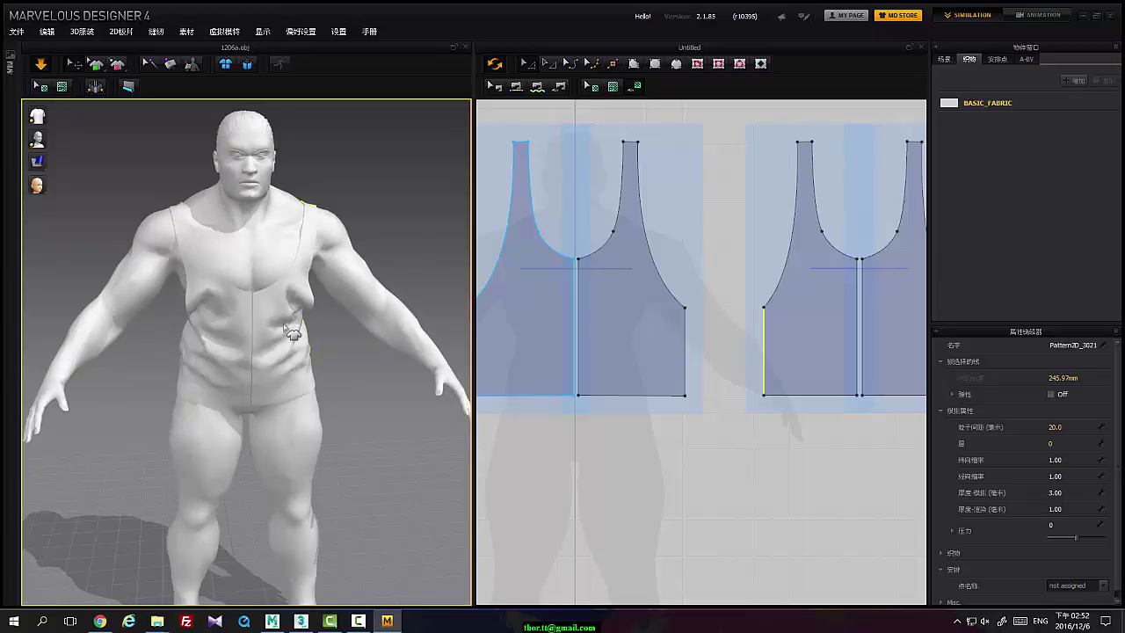
{"action": "scroll", "coordinate": [728, 419], "scroll_direction": "up", "scroll_amount": 3}
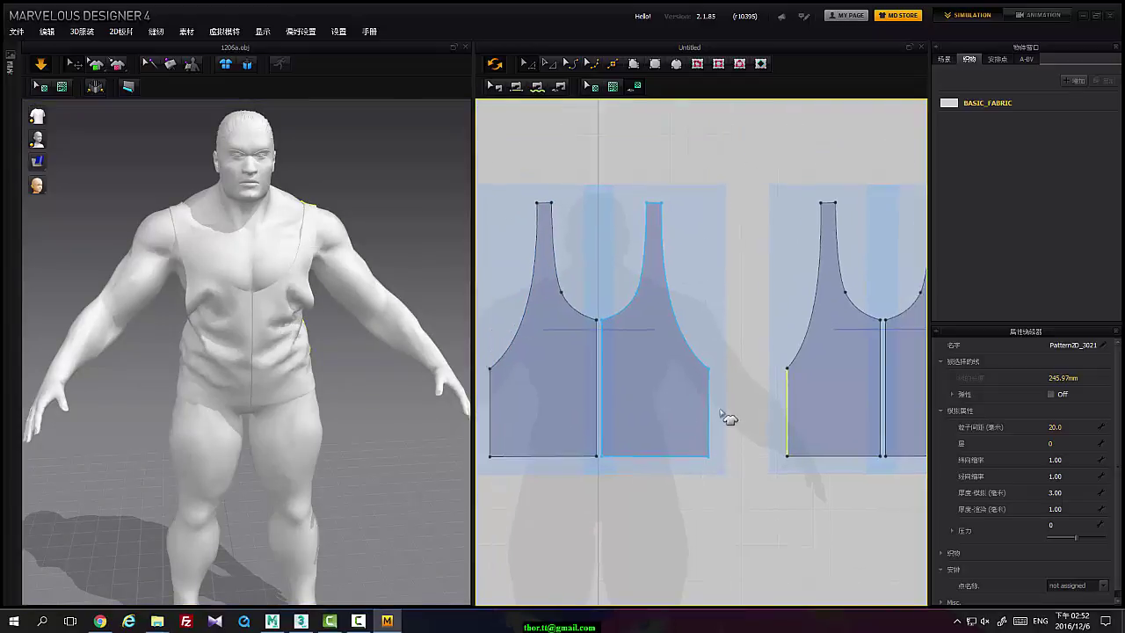
{"action": "scroll", "coordinate": [728, 399], "scroll_direction": "down", "scroll_amount": 3}
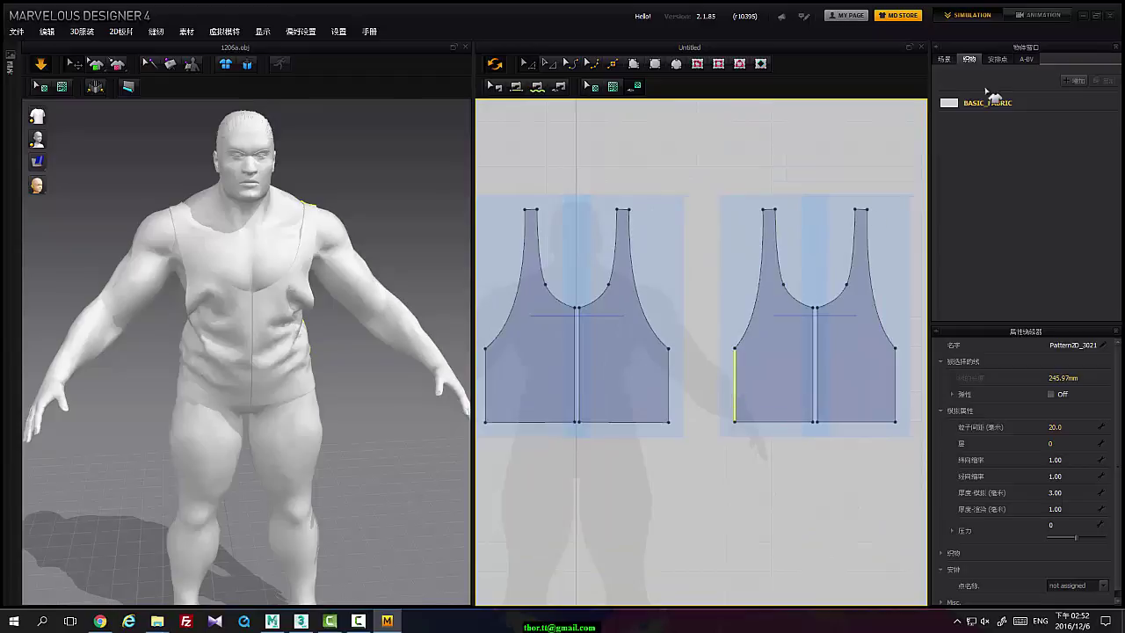
Add a new fabric and set its colour to pure red (FF0000)
{"action": "left_click", "coordinate": [971, 62]}
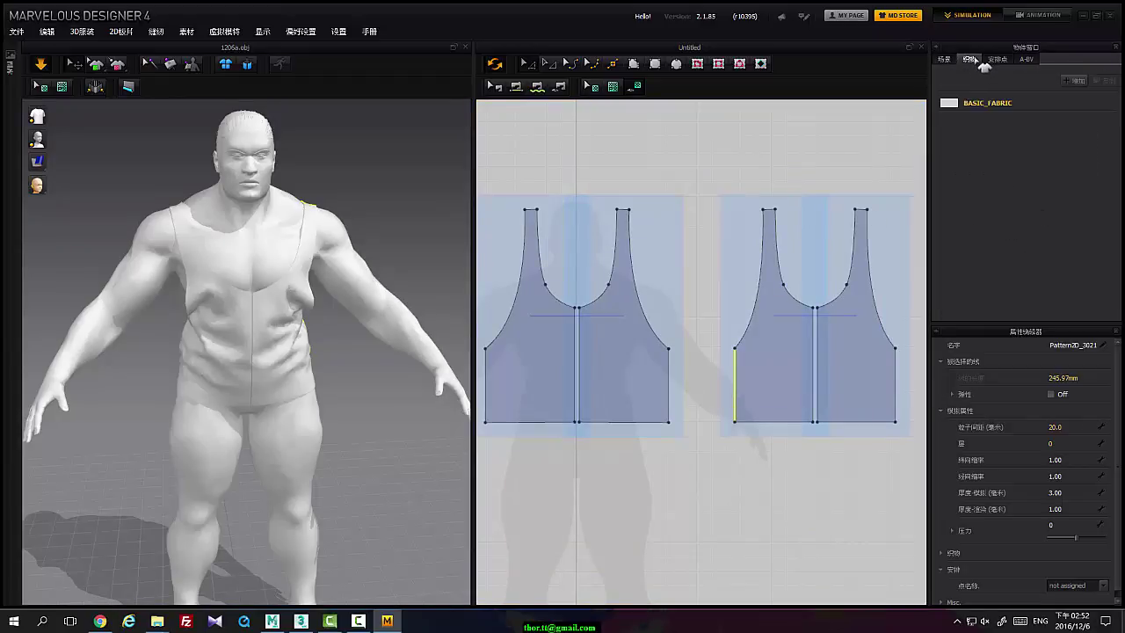
{"action": "left_click", "coordinate": [1074, 80]}
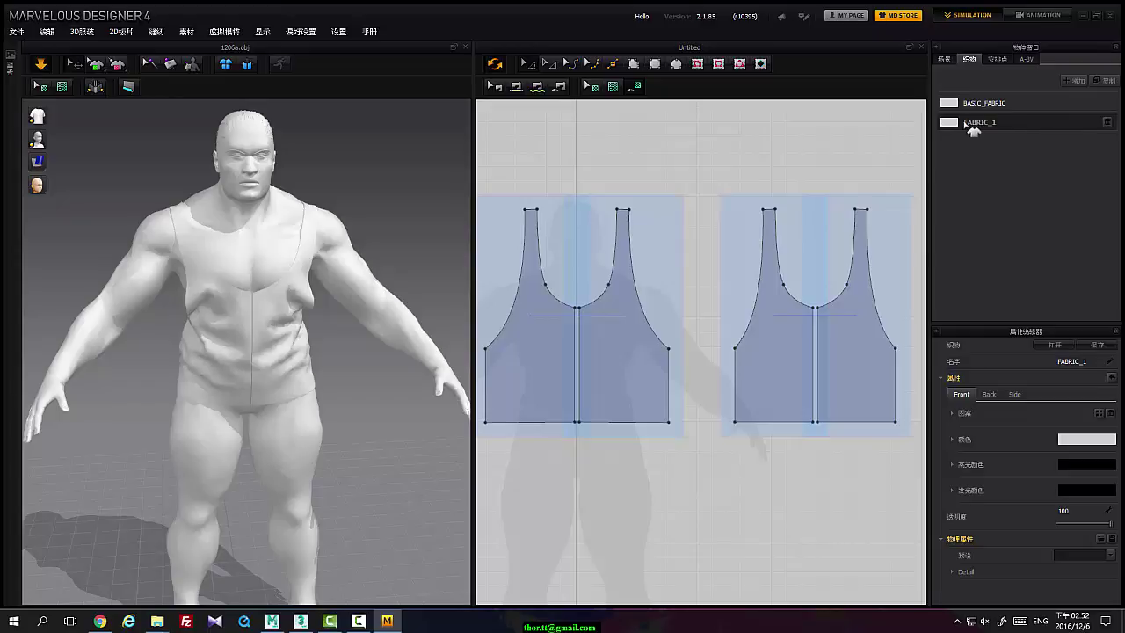
{"action": "left_click", "coordinate": [1087, 443]}
{"action": "left_click_drag", "start_coordinate": [563, 210], "coordinate": [679, 146]}
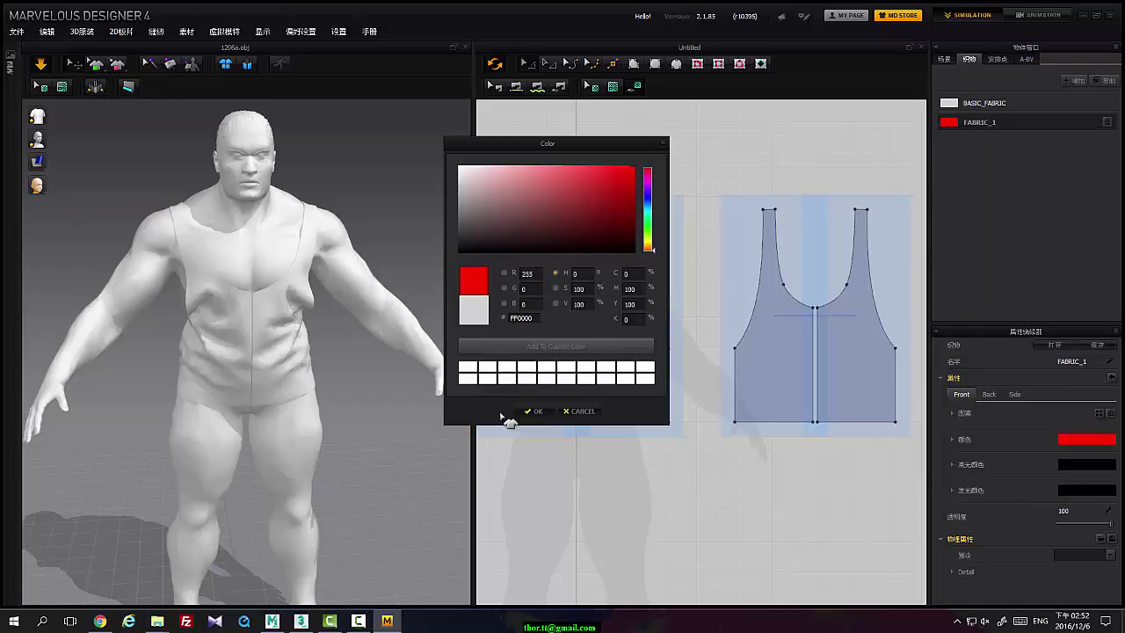
{"action": "left_click", "coordinate": [532, 410]}
Select all front and back panels and assign the red FABRIC_1 to them
{"action": "middle_click_drag", "start_coordinate": [795, 170], "coordinate": [774, 186]}
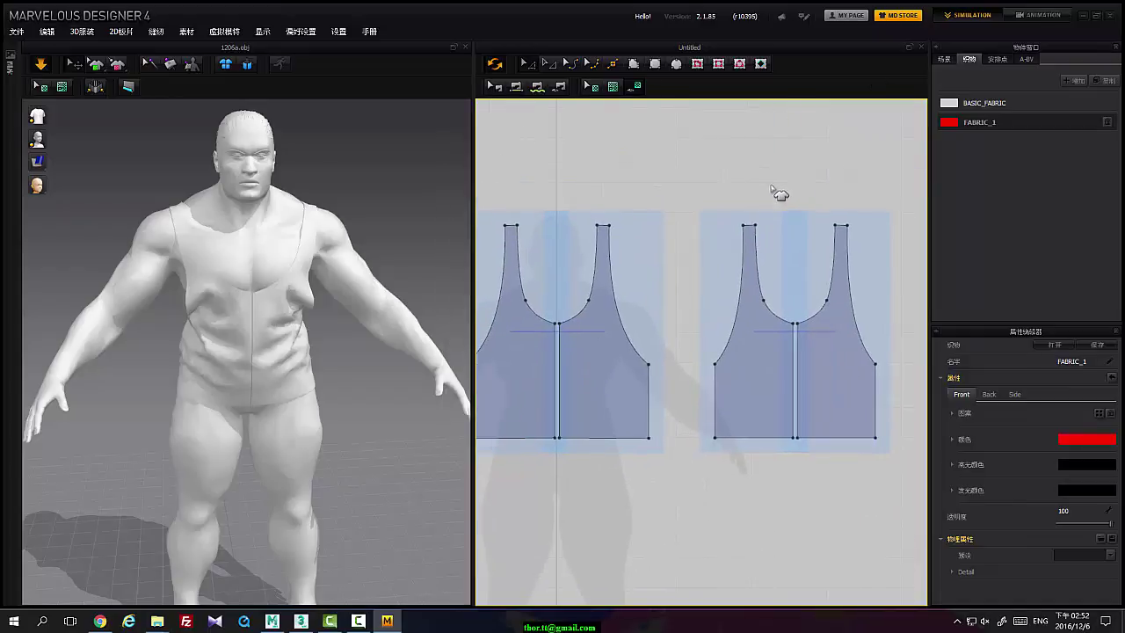
{"action": "scroll", "coordinate": [767, 195], "scroll_direction": "up", "scroll_amount": 3}
{"action": "scroll", "coordinate": [760, 203], "scroll_direction": "down", "scroll_amount": 6}
{"action": "left_click", "coordinate": [549, 64]}
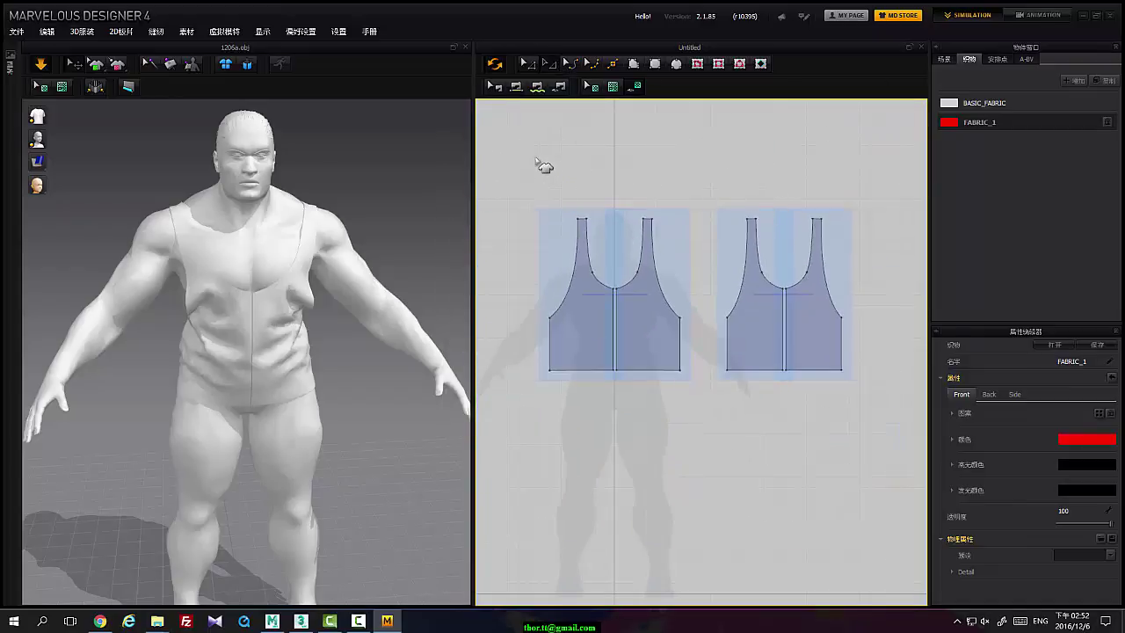
{"action": "left_click_drag", "start_coordinate": [498, 174], "coordinate": [1095, 510]}
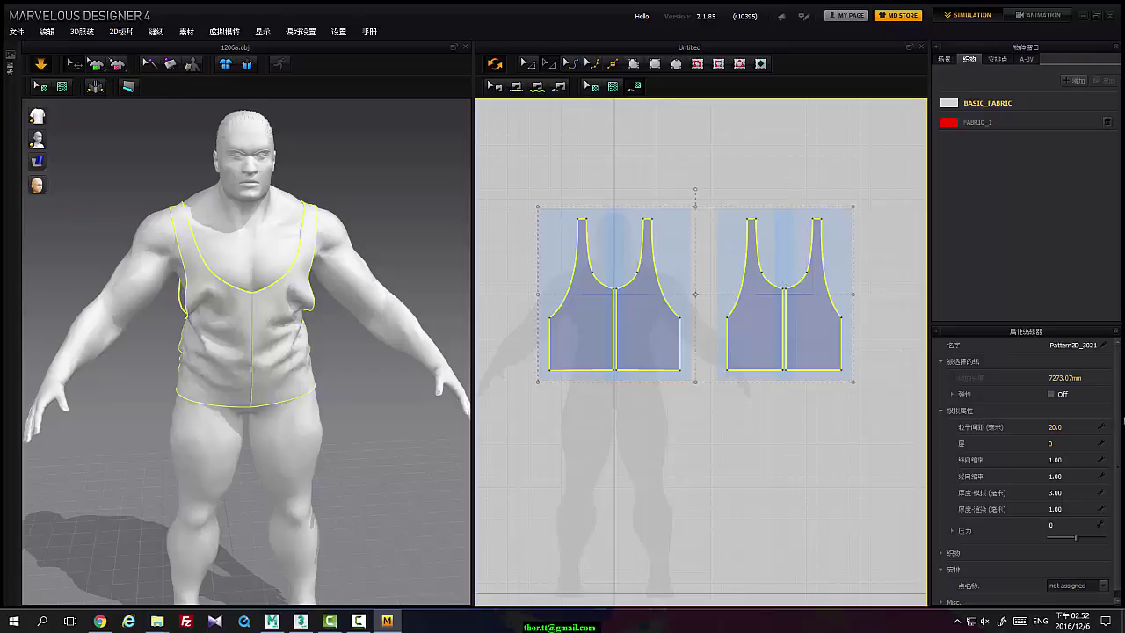
{"action": "left_click_drag", "start_coordinate": [1116, 416], "coordinate": [1108, 480]}
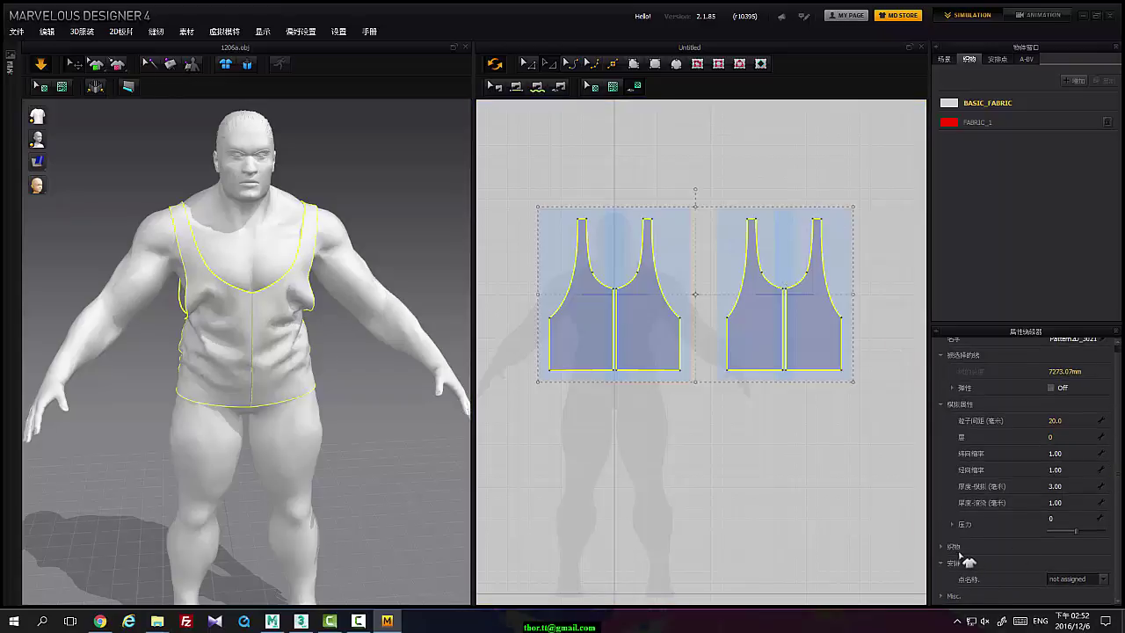
{"action": "left_click", "coordinate": [941, 548]}
{"action": "scroll", "coordinate": [1089, 527], "scroll_direction": "down", "scroll_amount": 1}
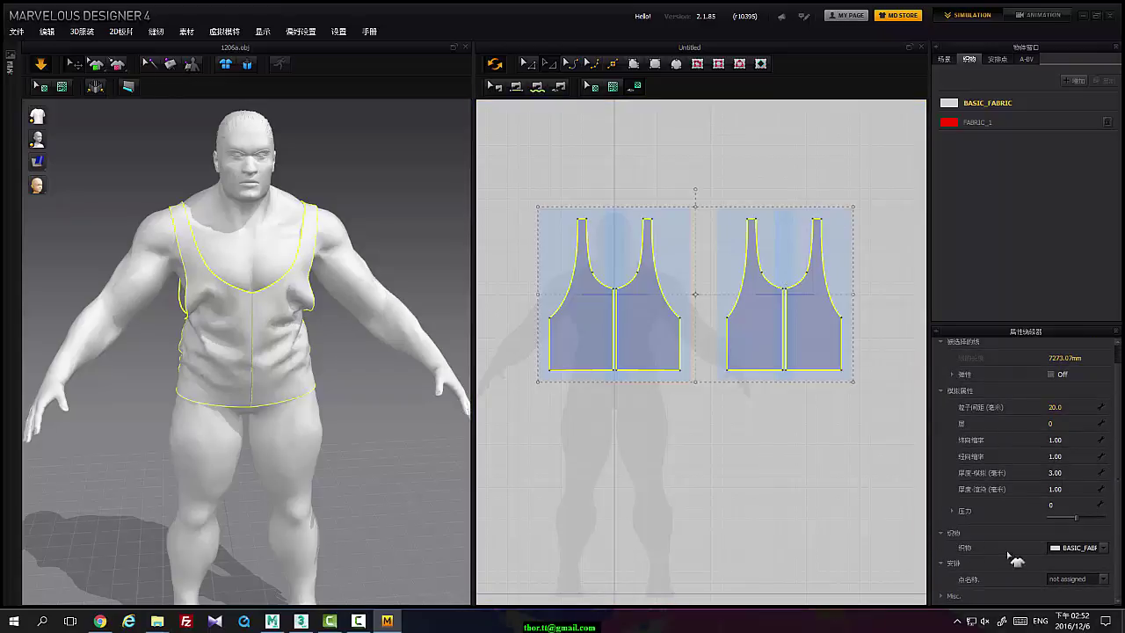
{"action": "left_click", "coordinate": [1107, 548]}
{"action": "left_click", "coordinate": [1065, 565]}
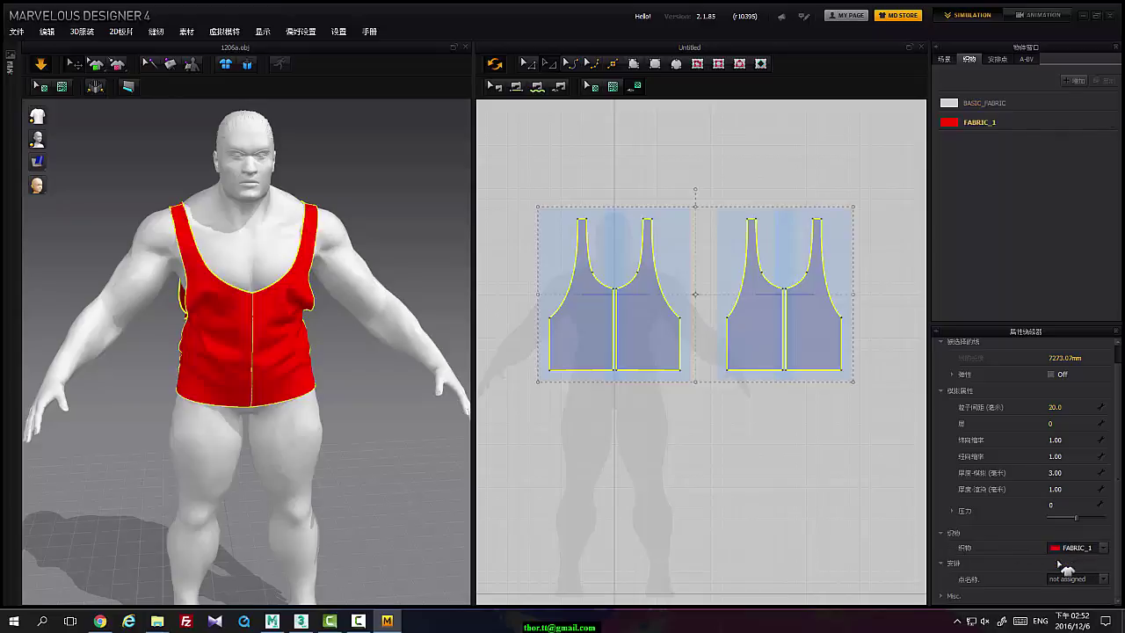
Shift the top edges of the front shoulder straps inward toward the neck and move the neckline curve points inward and slightly up
{"action": "mouse_move", "coordinate": [163, 270]}
{"action": "right_mouse_down"}
{"action": "mouse_move", "coordinate": [331, 271]}
{"action": "mouse_move", "coordinate": [168, 283]}
{"action": "mouse_move", "coordinate": [195, 268]}
{"action": "mouse_move", "coordinate": [173, 272]}
{"action": "right_mouse_up"}
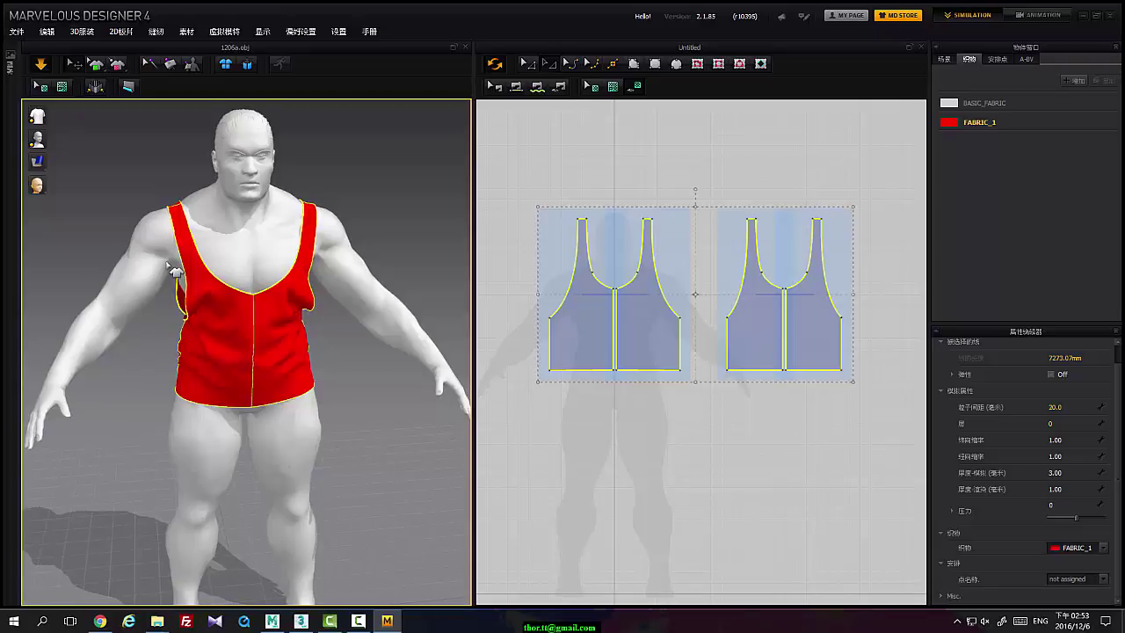
{"action": "scroll", "coordinate": [582, 220], "scroll_direction": "down", "scroll_amount": 3}
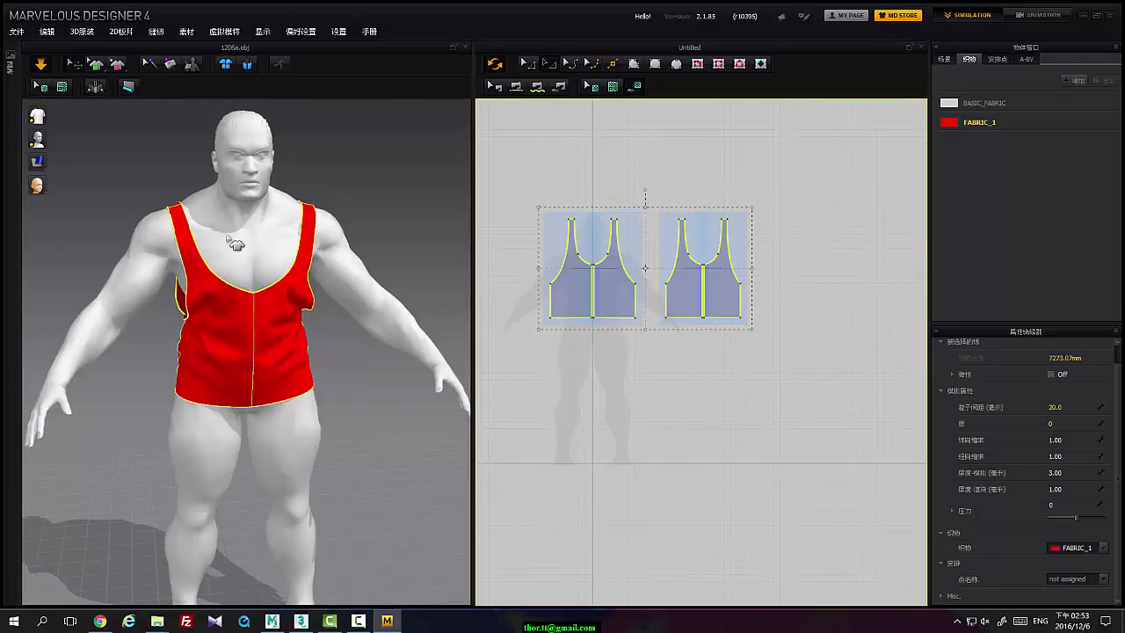
{"action": "scroll", "coordinate": [545, 193], "scroll_direction": "down", "scroll_amount": 2}
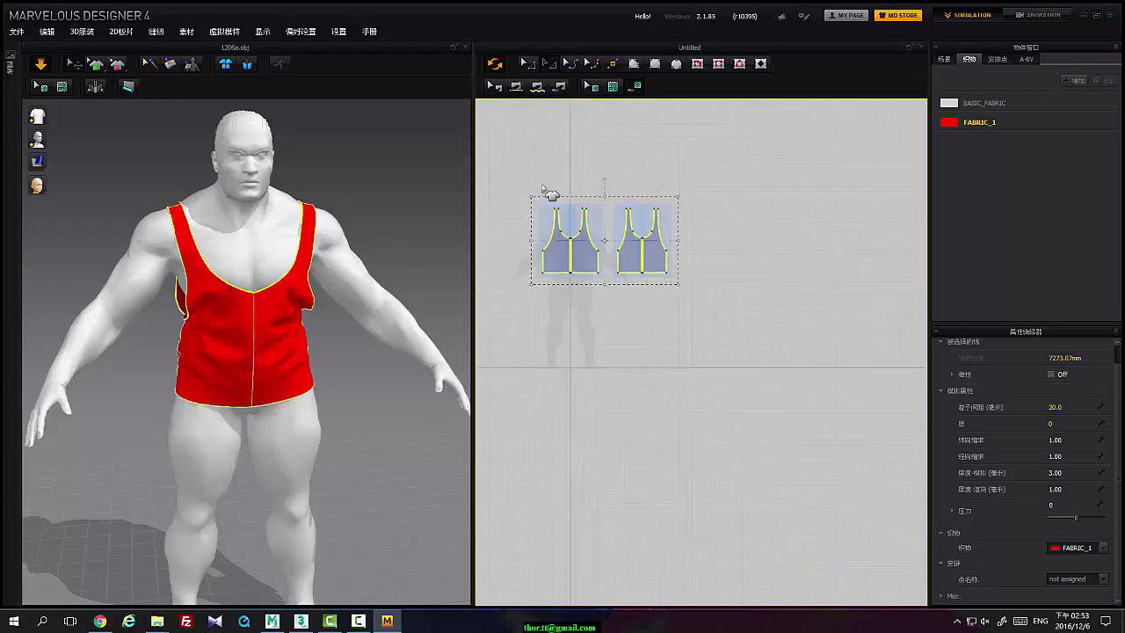
{"action": "scroll", "coordinate": [555, 193], "scroll_direction": "up", "scroll_amount": 5}
{"action": "scroll", "coordinate": [591, 184], "scroll_direction": "down", "scroll_amount": 2}
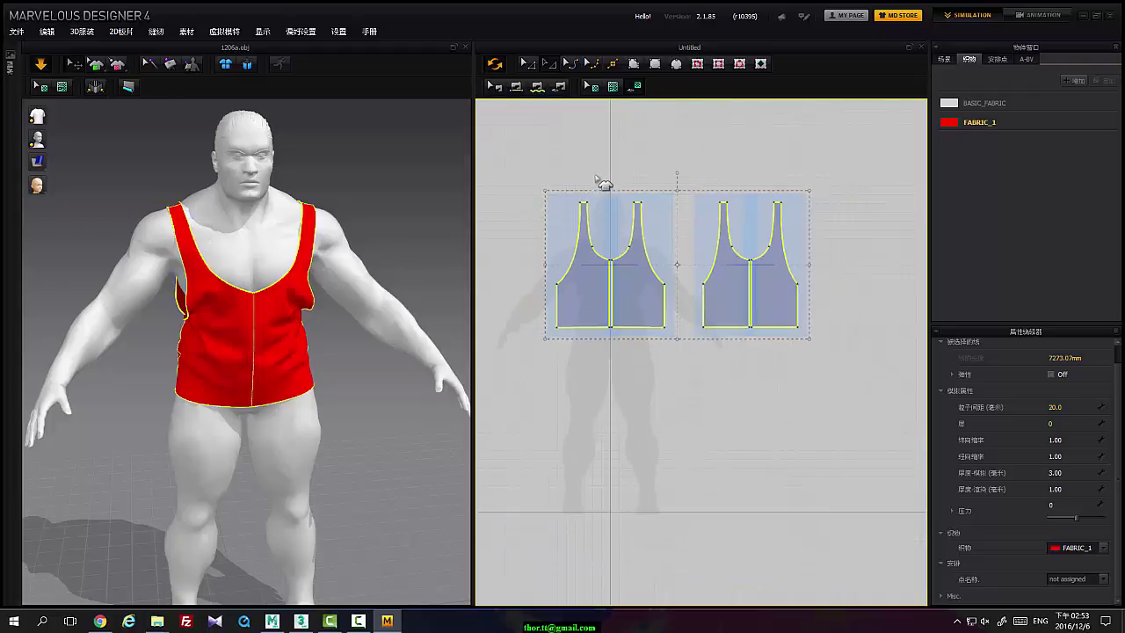
{"action": "scroll", "coordinate": [590, 181], "scroll_direction": "up", "scroll_amount": 4}
{"action": "left_click", "coordinate": [594, 169]}
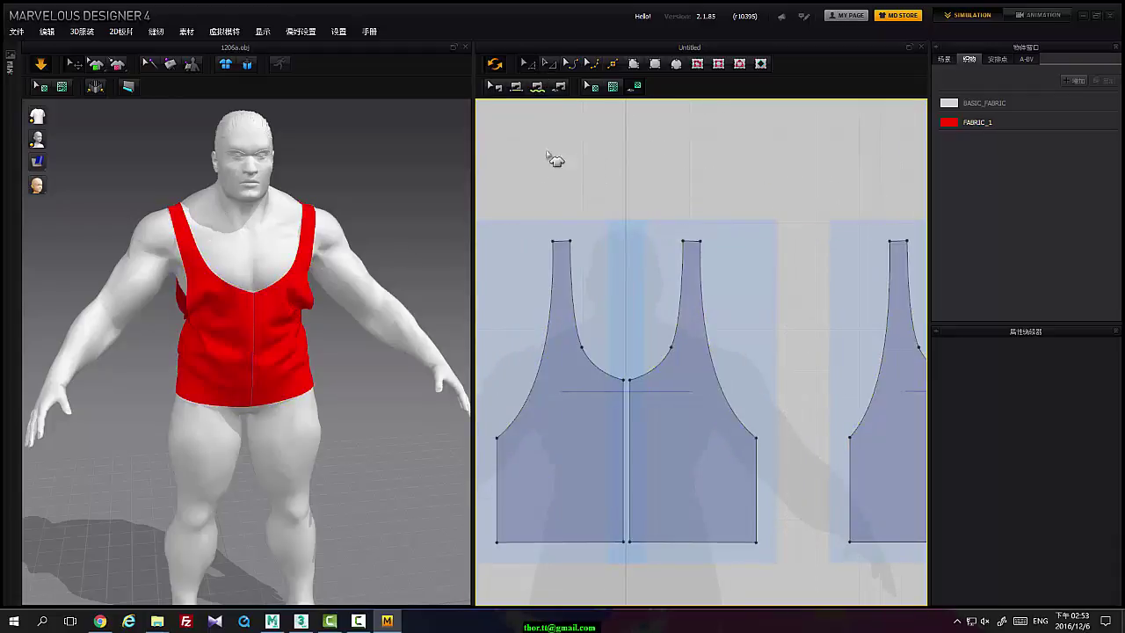
{"action": "left_click_drag", "start_coordinate": [567, 246], "coordinate": [586, 247]}
{"action": "key", "text": "ctrl+z"}
{"action": "key", "text": "ctrl+z"}
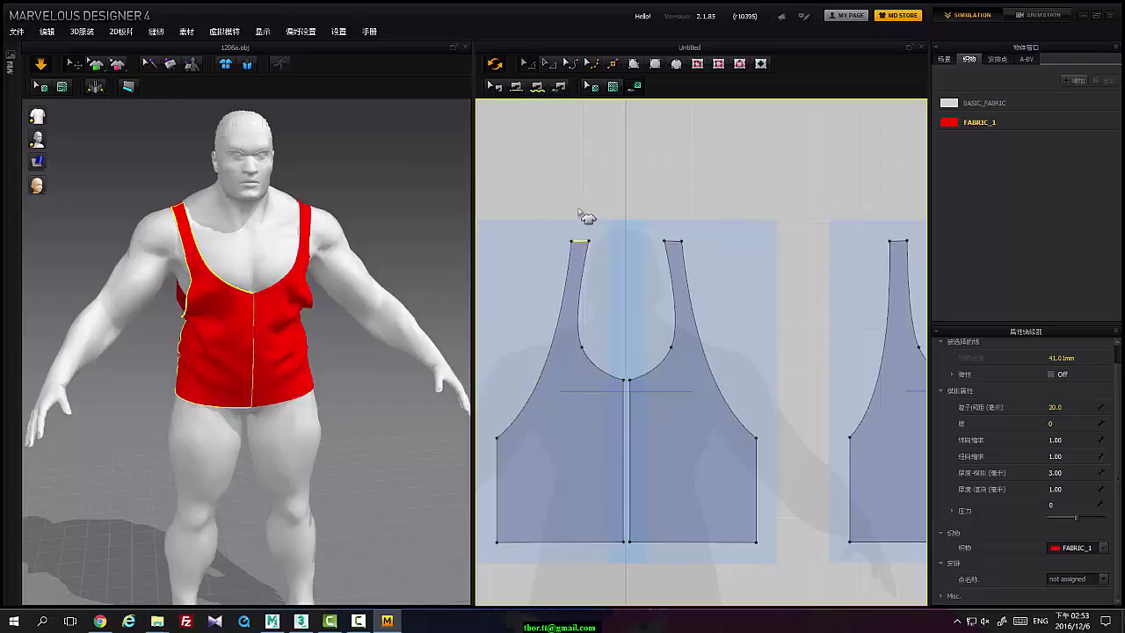
{"action": "left_click_drag", "start_coordinate": [586, 240], "coordinate": [572, 244]}
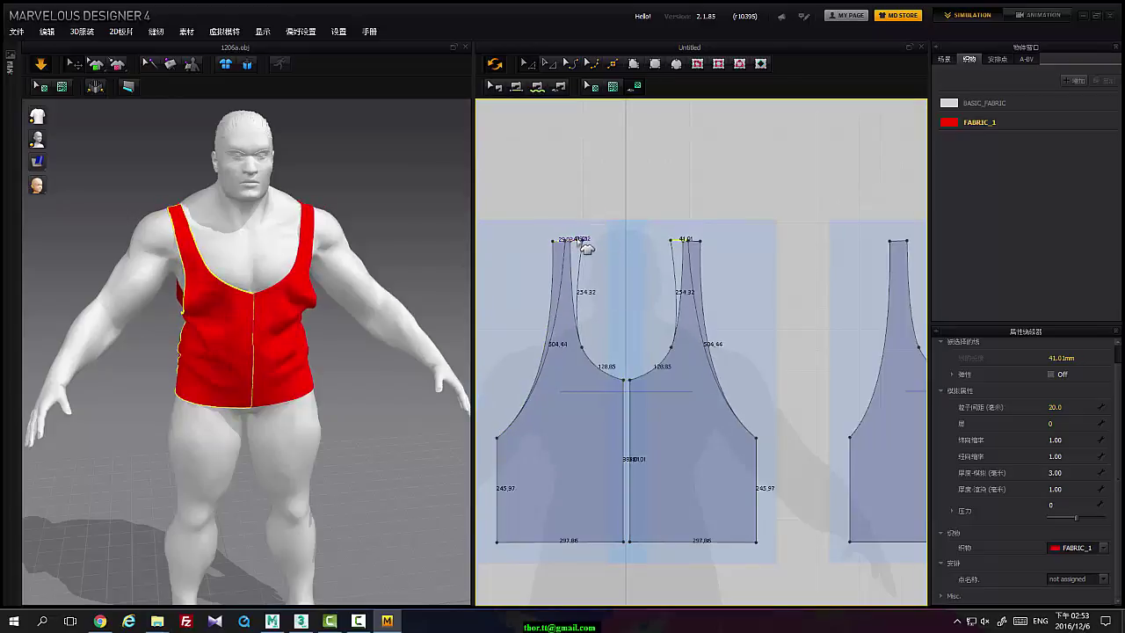
{"action": "mouse_move", "coordinate": [587, 354]}
{"action": "left_mouse_down"}
{"action": "mouse_move", "coordinate": [599, 354]}
{"action": "mouse_move", "coordinate": [583, 348]}
{"action": "mouse_move", "coordinate": [593, 342]}
{"action": "left_mouse_up"}
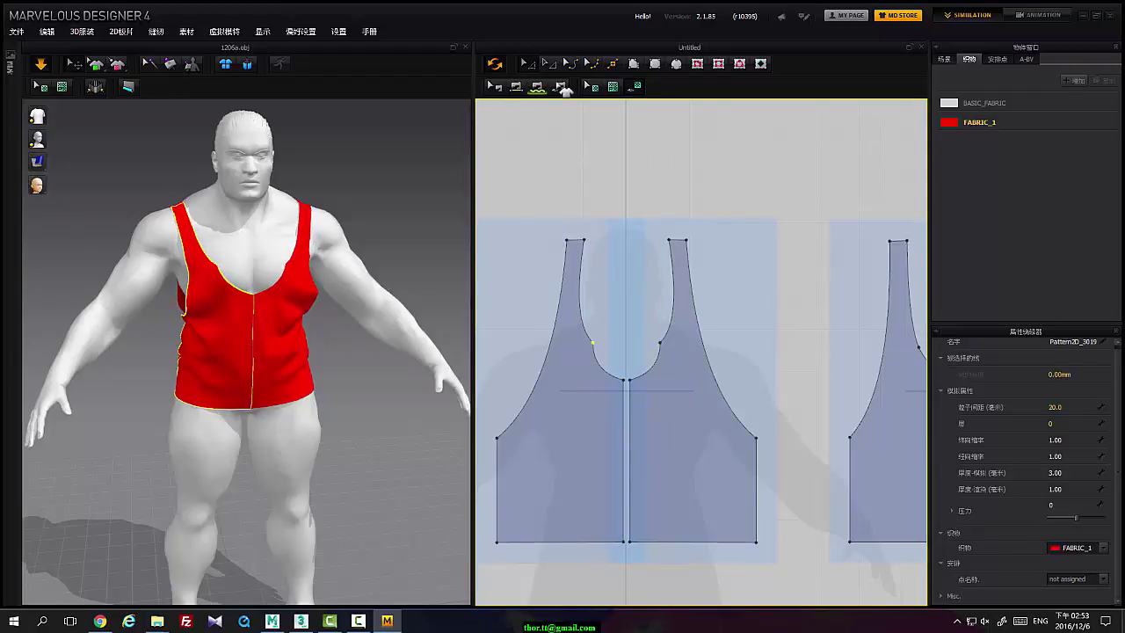
Reshape the upper and lower neckline curve segments of the front panels into one smooth, continuous neckline
{"action": "left_click", "coordinate": [571, 67]}
{"action": "left_click", "coordinate": [587, 305]}
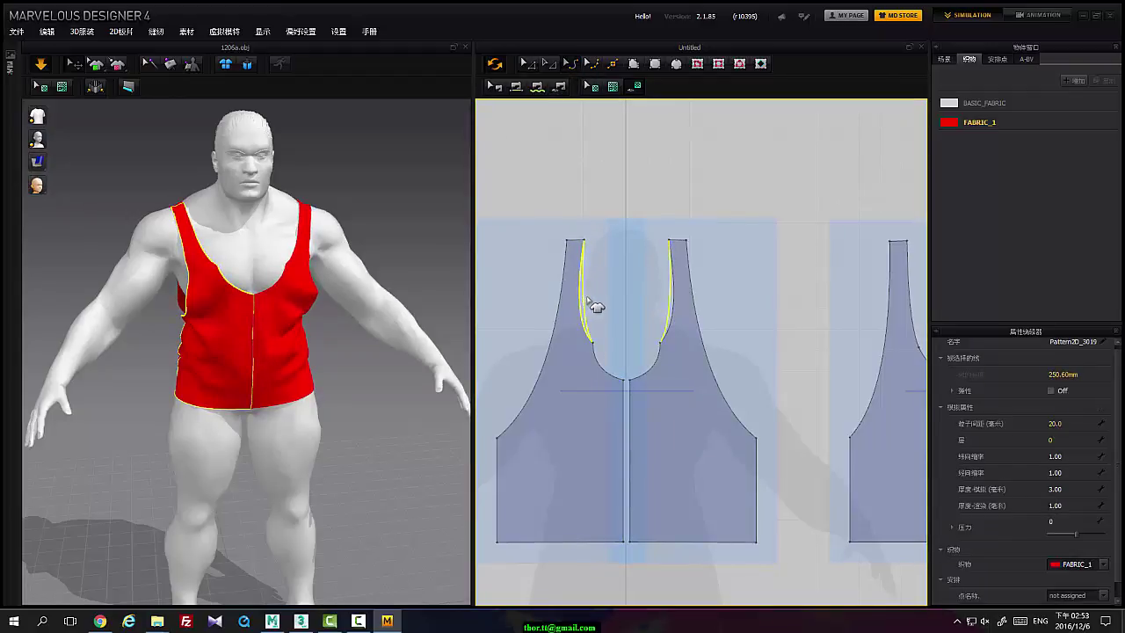
{"action": "left_click", "coordinate": [611, 365]}
{"action": "left_click_drag", "start_coordinate": [604, 356], "coordinate": [603, 357]}
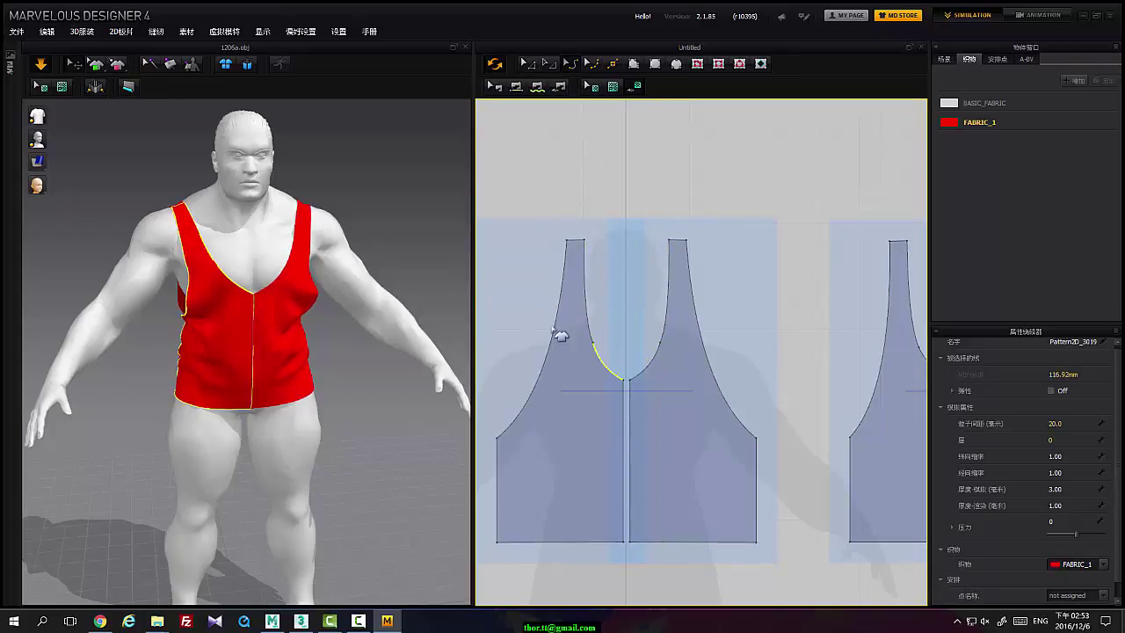
Pull both shoulder straps up and inward toward the neck on the avatar while the simulation runs
{"action": "mouse_move", "coordinate": [266, 195]}
{"action": "right_mouse_down"}
{"action": "mouse_move", "coordinate": [316, 209]}
{"action": "mouse_move", "coordinate": [265, 201]}
{"action": "right_mouse_up"}
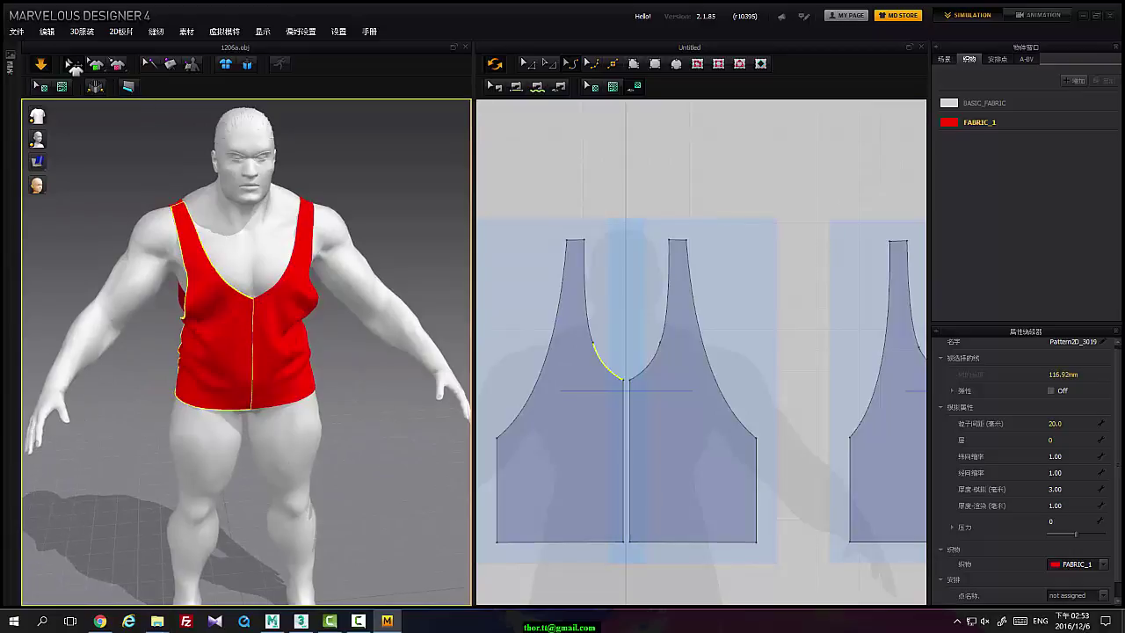
{"action": "left_click", "coordinate": [192, 214]}
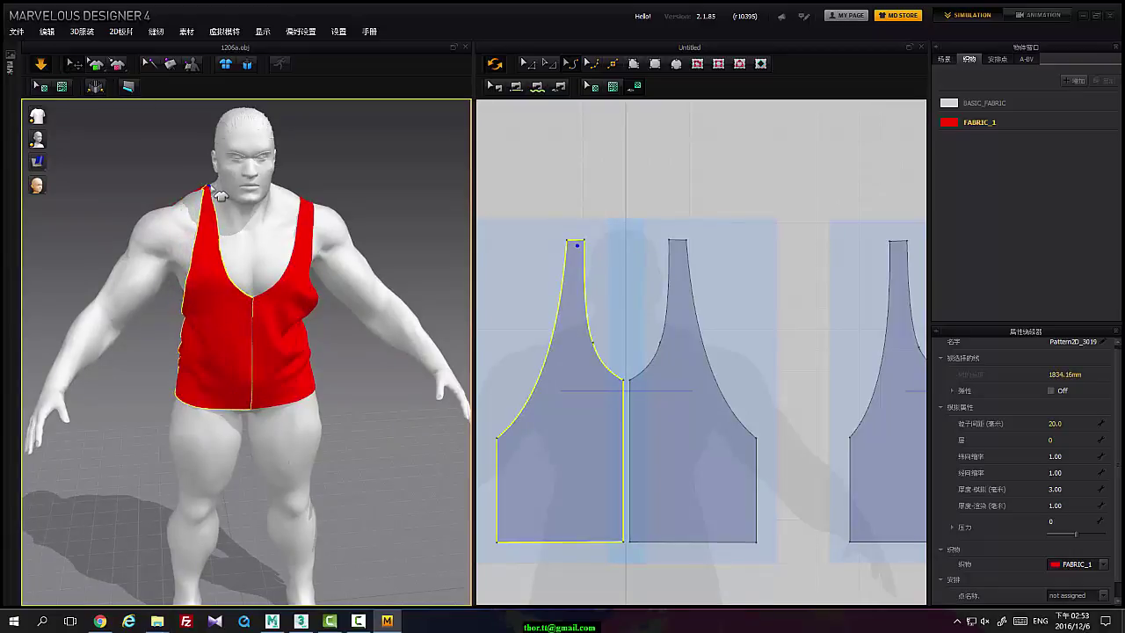
{"action": "left_click", "coordinate": [307, 213]}
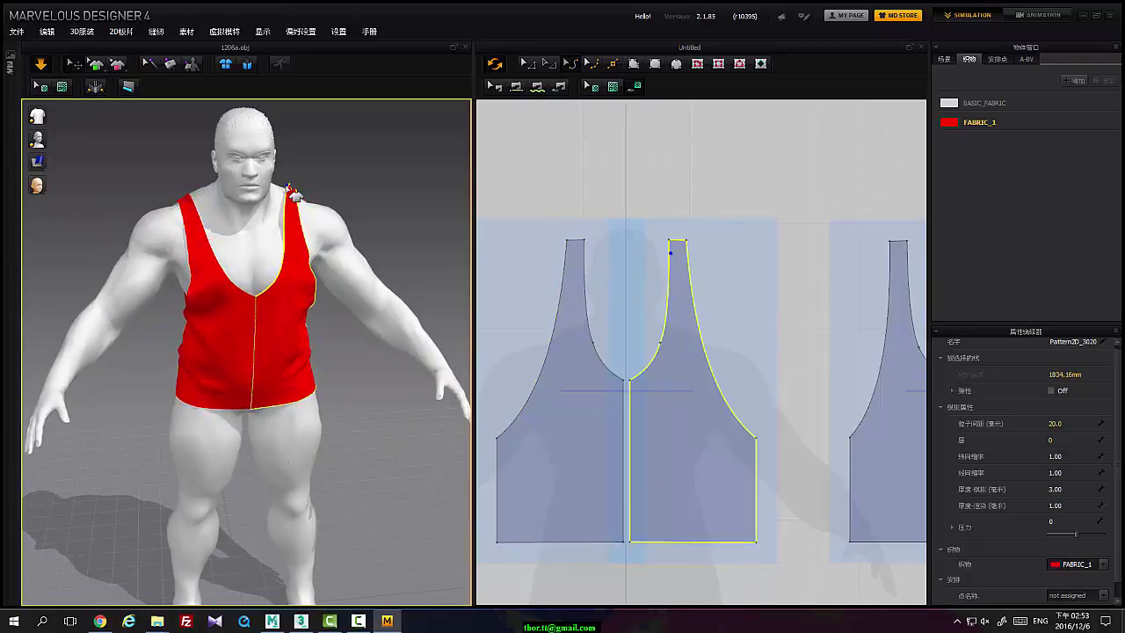
Adjust the curvature of the front panels' armhole edges slightly with the curve editing tool
{"action": "right_click_drag", "start_coordinate": [319, 253], "coordinate": [411, 275]}
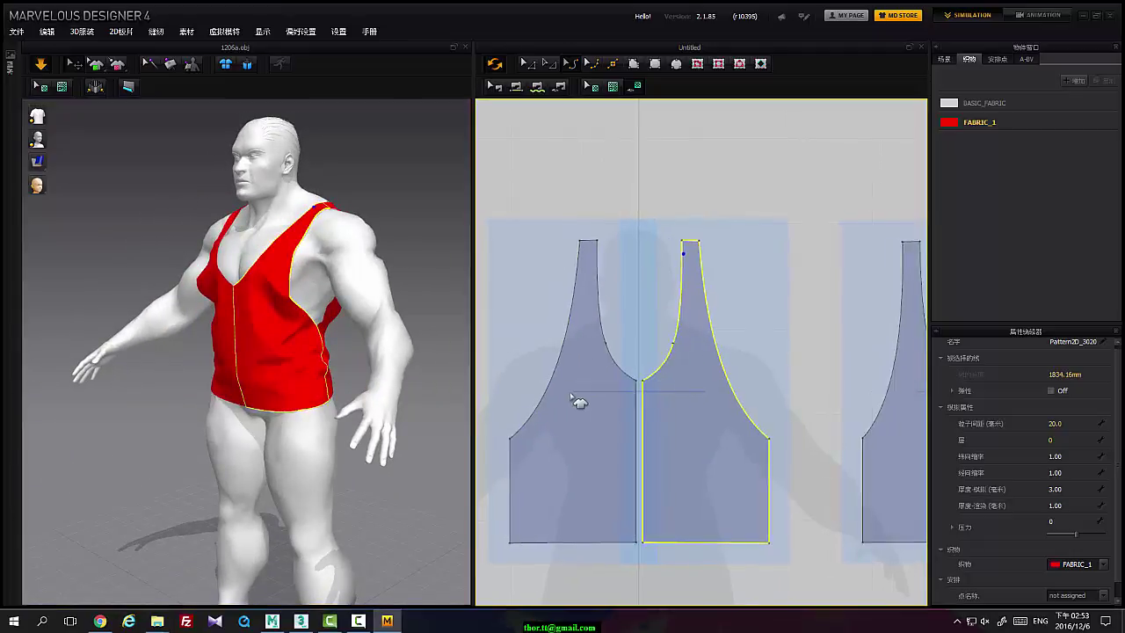
{"action": "scroll", "coordinate": [549, 371], "scroll_direction": "down", "scroll_amount": 3}
{"action": "scroll", "coordinate": [557, 376], "scroll_direction": "up", "scroll_amount": 4}
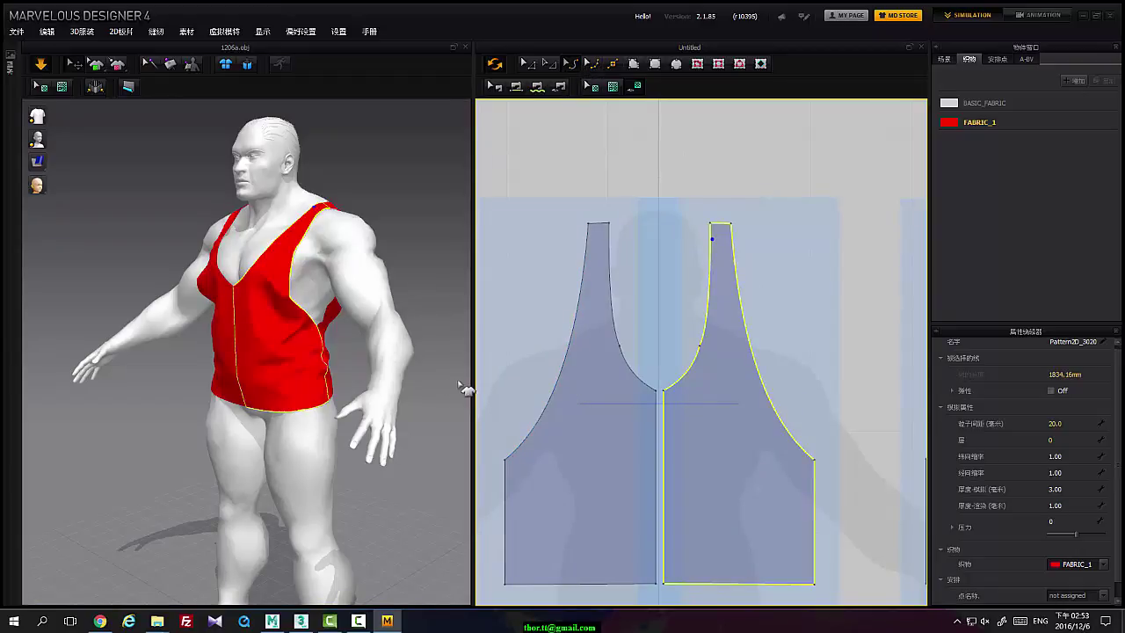
{"action": "left_click", "coordinate": [543, 397]}
{"action": "left_click_drag", "start_coordinate": [543, 397], "coordinate": [543, 397]}
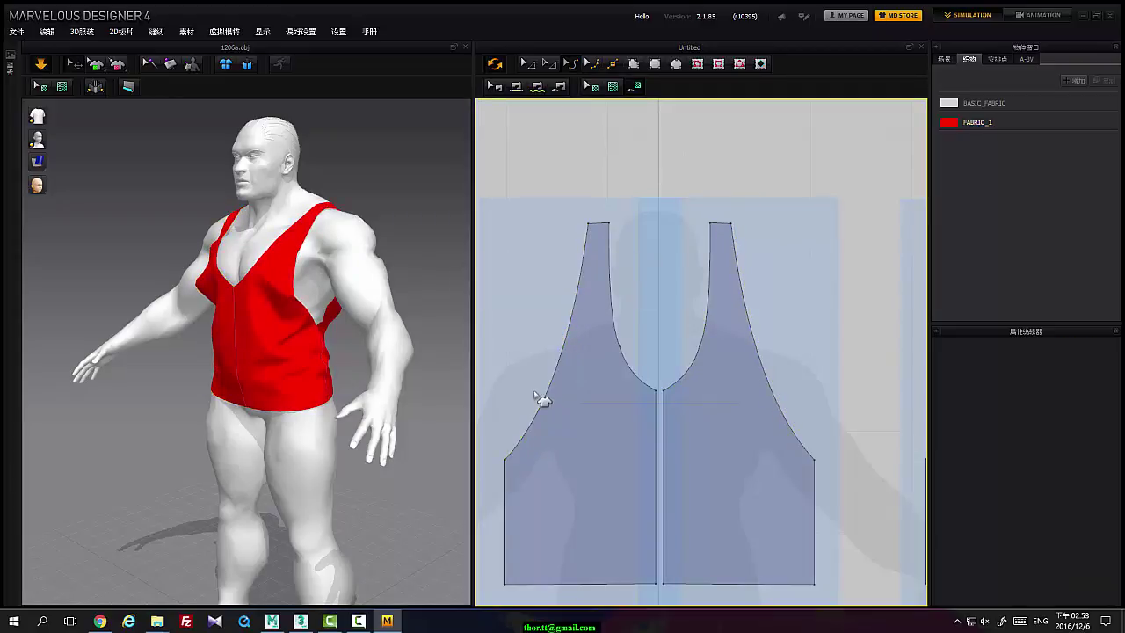
{"action": "left_click", "coordinate": [543, 398]}
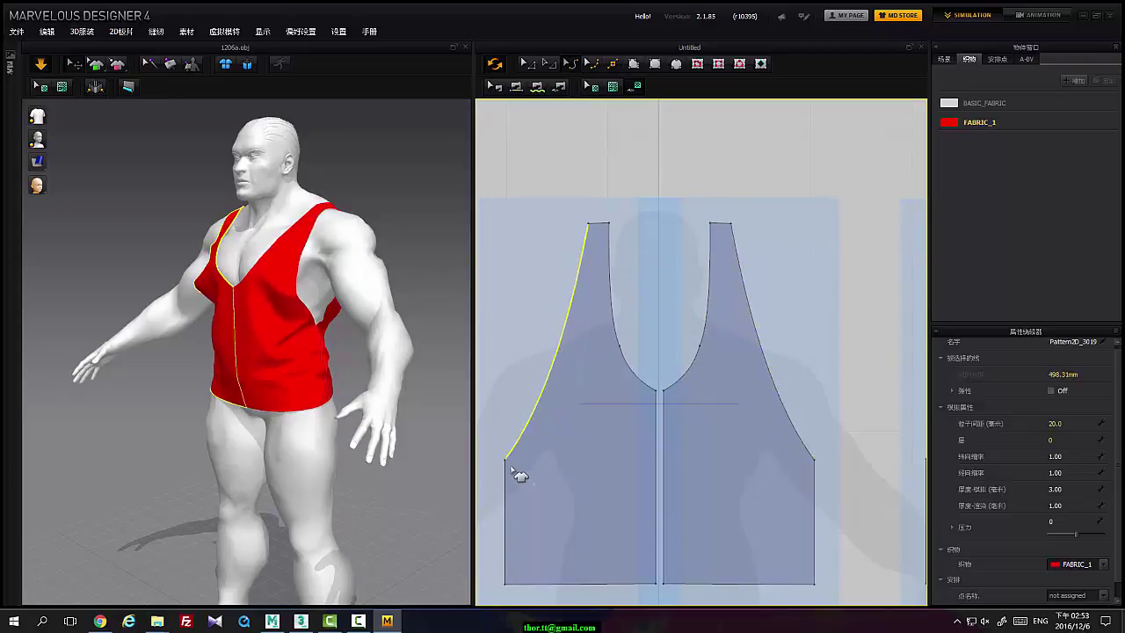
Raise the underarm corner points of the front and back panels to make the armholes shallower, and check the drape on the avatar
{"action": "left_click", "coordinate": [536, 87]}
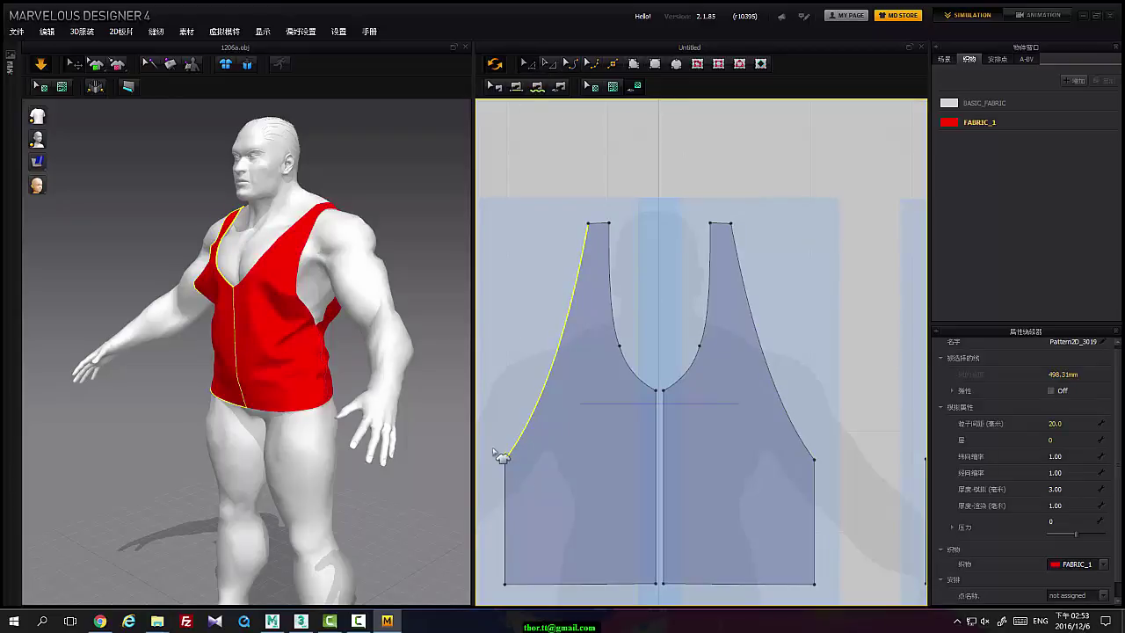
{"action": "left_click_drag", "start_coordinate": [507, 460], "coordinate": [510, 411]}
{"action": "mouse_move", "coordinate": [318, 360]}
{"action": "right_mouse_down"}
{"action": "mouse_move", "coordinate": [294, 351]}
{"action": "mouse_move", "coordinate": [304, 351]}
{"action": "right_mouse_up"}
{"action": "middle_click_drag", "start_coordinate": [638, 367], "coordinate": [548, 356]}
{"action": "right_click_drag", "start_coordinate": [304, 337], "coordinate": [265, 341]}
{"action": "middle_click_drag", "start_coordinate": [871, 395], "coordinate": [777, 372]}
{"action": "left_click_drag", "start_coordinate": [743, 425], "coordinate": [742, 384]}
{"action": "right_click_drag", "start_coordinate": [446, 338], "coordinate": [462, 226]}
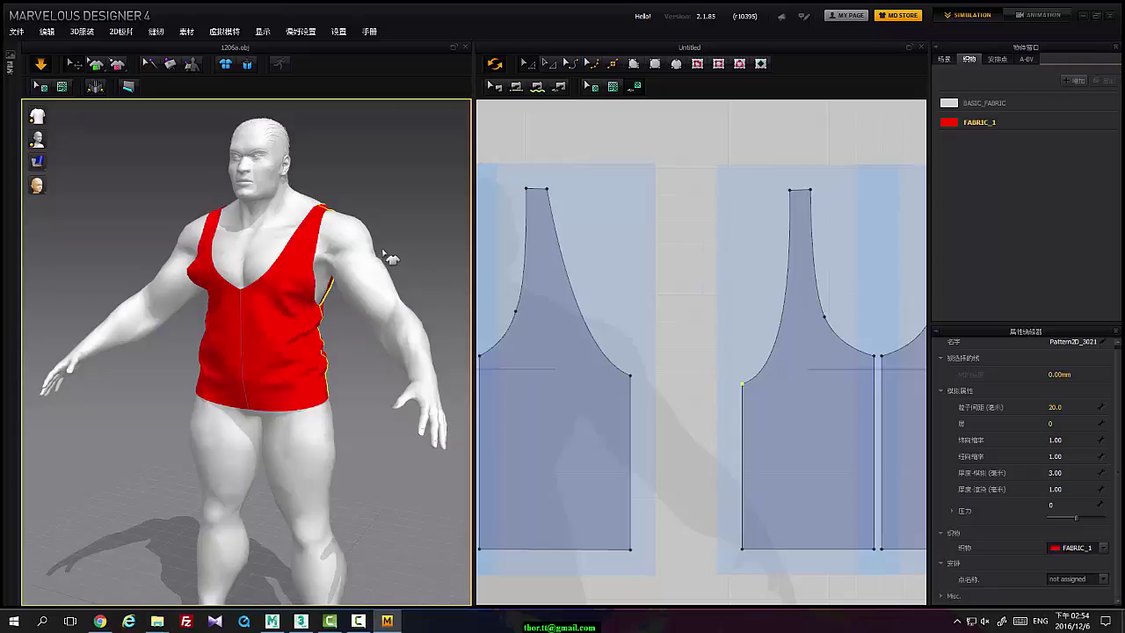
{"action": "right_click_drag", "start_coordinate": [433, 269], "coordinate": [378, 265]}
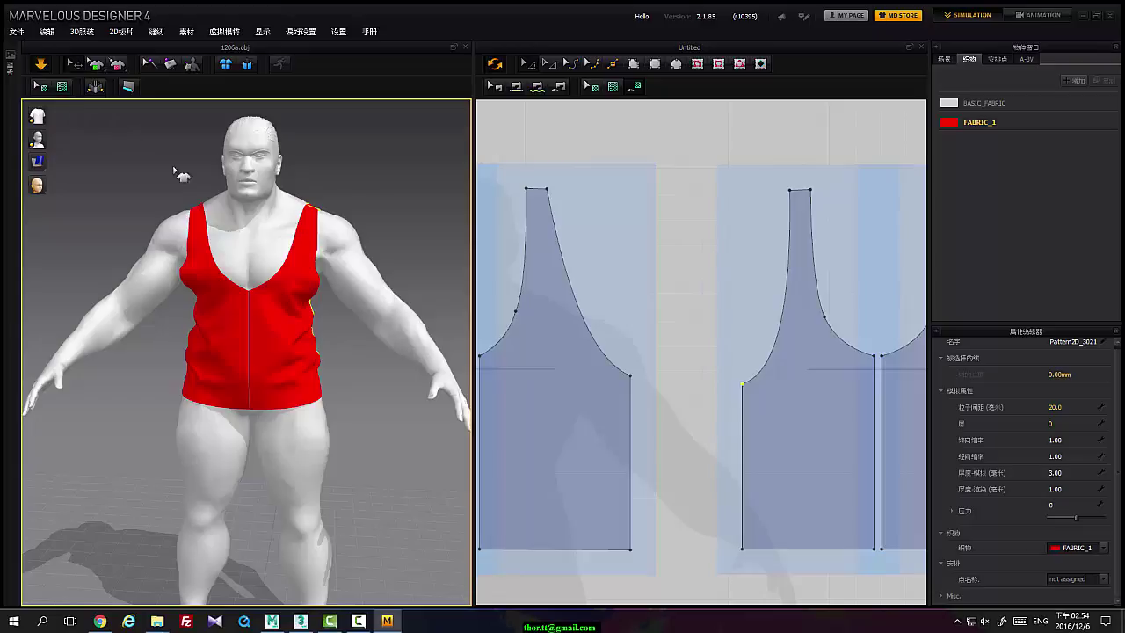
{"action": "right_click_drag", "start_coordinate": [289, 273], "coordinate": [316, 288]}
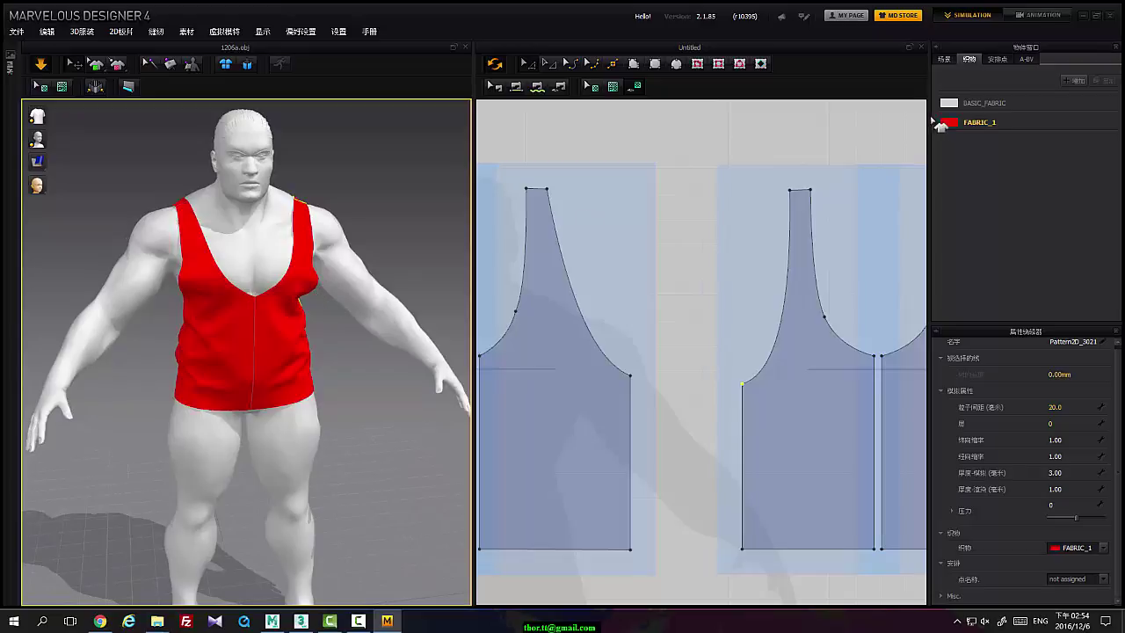
Switch to the HFS file server and add the 1206a object file from the BodySculpt folder to the shared files
{"action": "left_click", "coordinate": [1086, 18]}
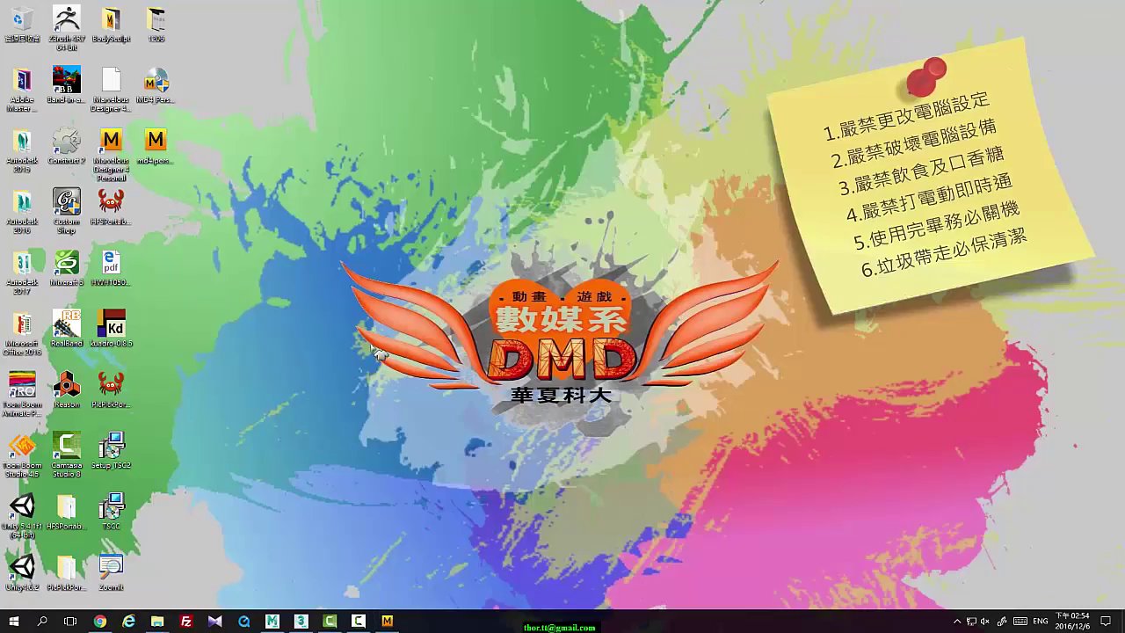
{"action": "left_click", "coordinate": [957, 620]}
{"action": "left_click", "coordinate": [957, 574]}
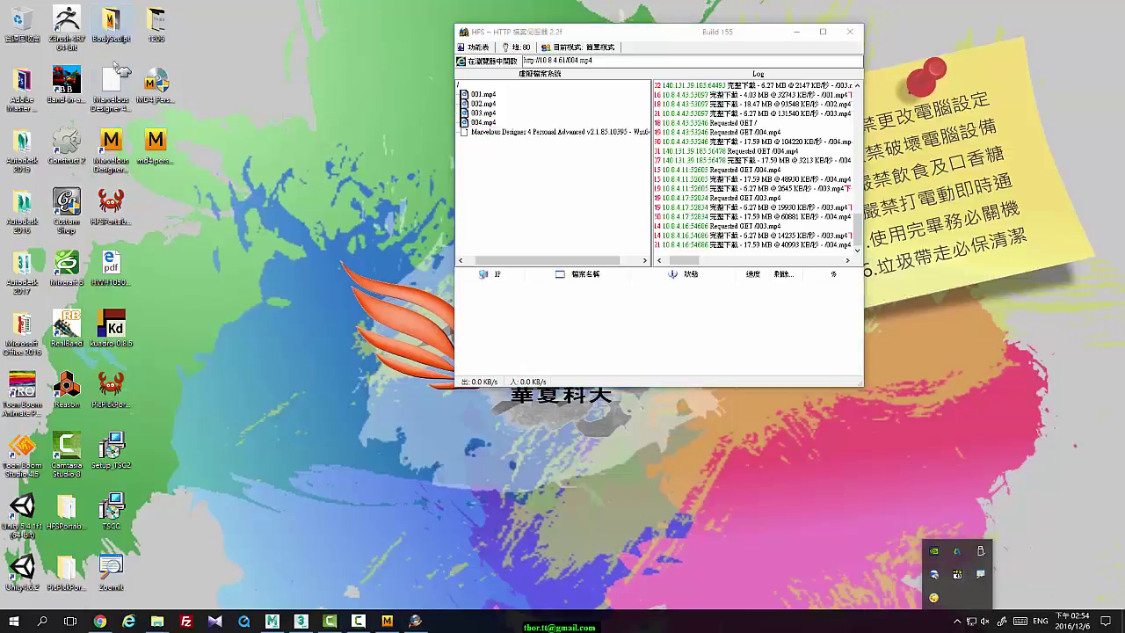
{"action": "double_click", "coordinate": [111, 26]}
{"action": "left_click_drag", "start_coordinate": [562, 82], "coordinate": [625, 287]}
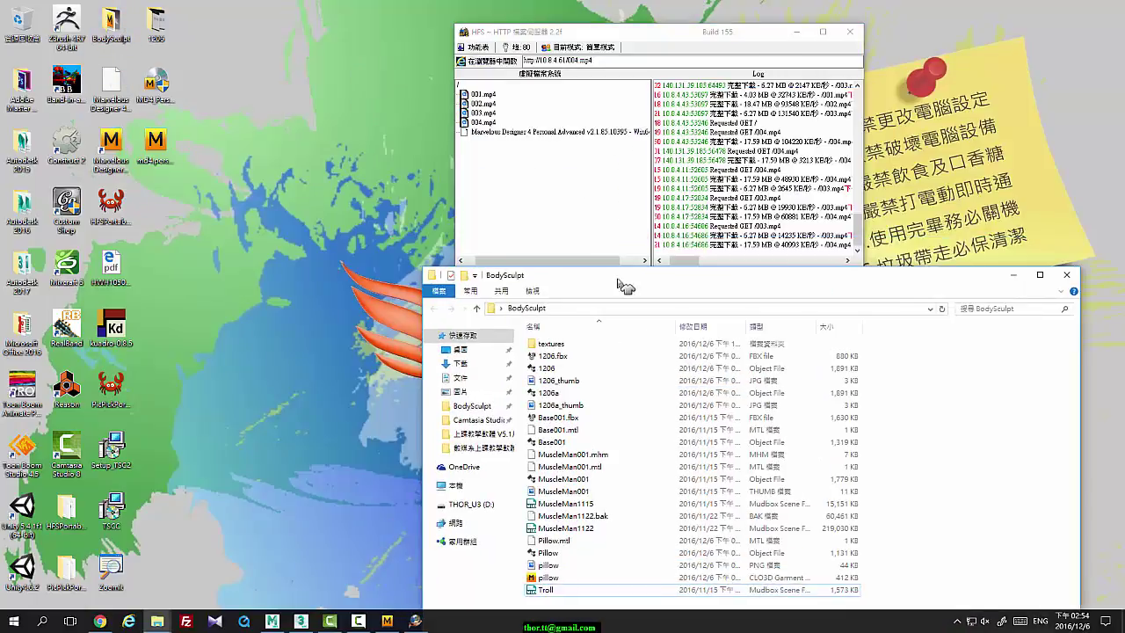
{"action": "left_click_drag", "start_coordinate": [547, 392], "coordinate": [535, 208]}
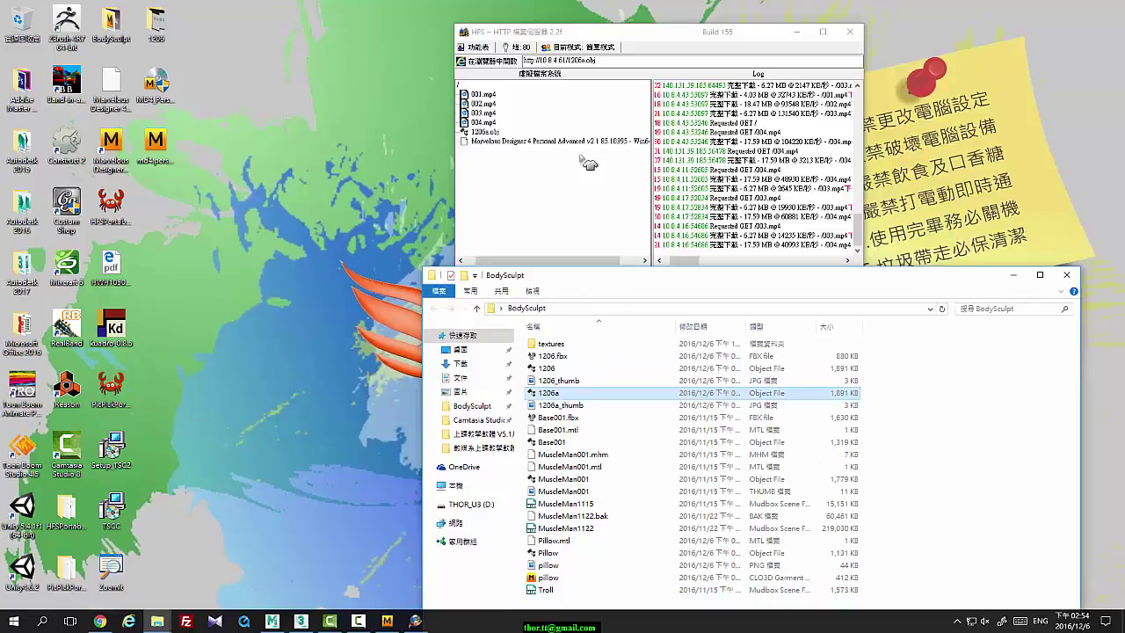
Minimize the BodySculpt folder and file server windows and switch back to the garment in Marvelous Designer
{"action": "left_click", "coordinate": [1012, 275]}
{"action": "left_click", "coordinate": [795, 32]}
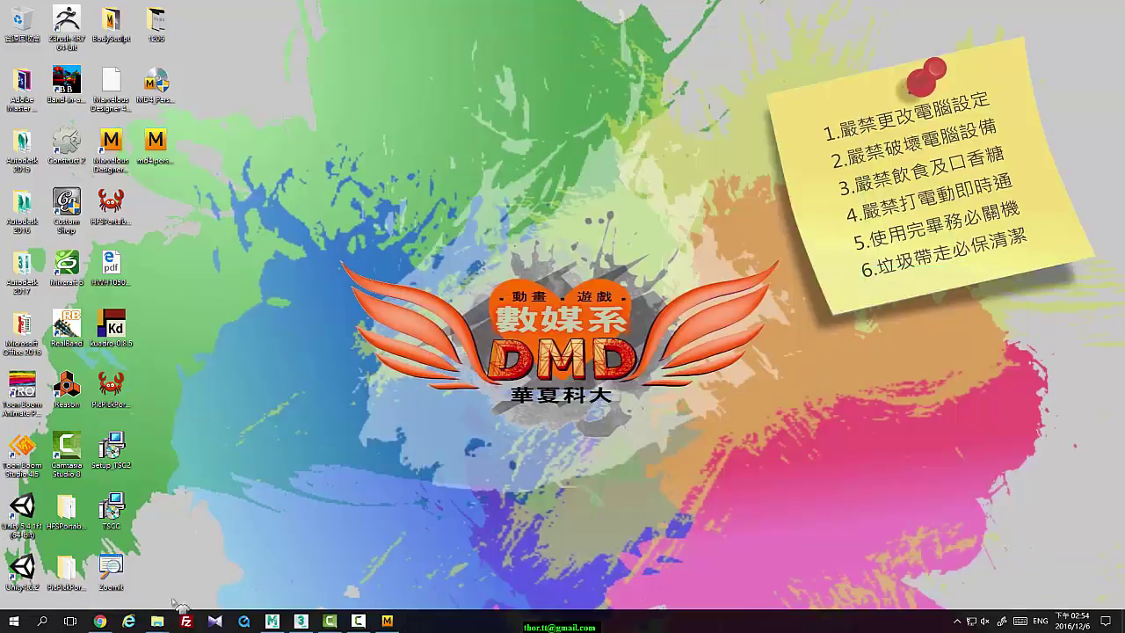
{"action": "left_click", "coordinate": [386, 621]}
{"action": "right_click_drag", "start_coordinate": [254, 264], "coordinate": [255, 237]}
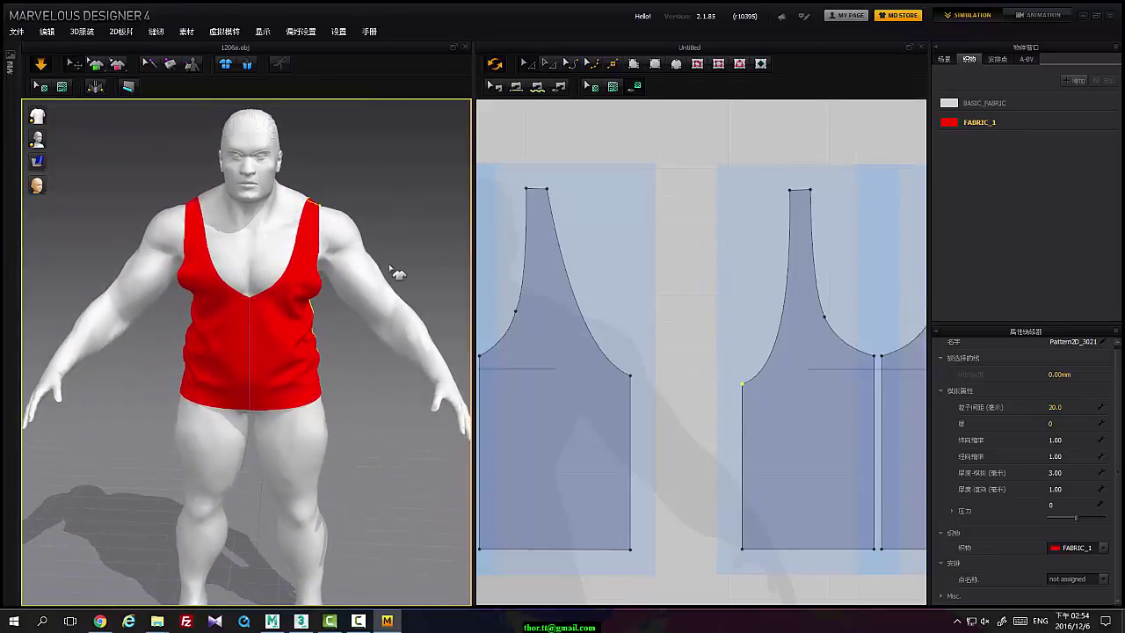